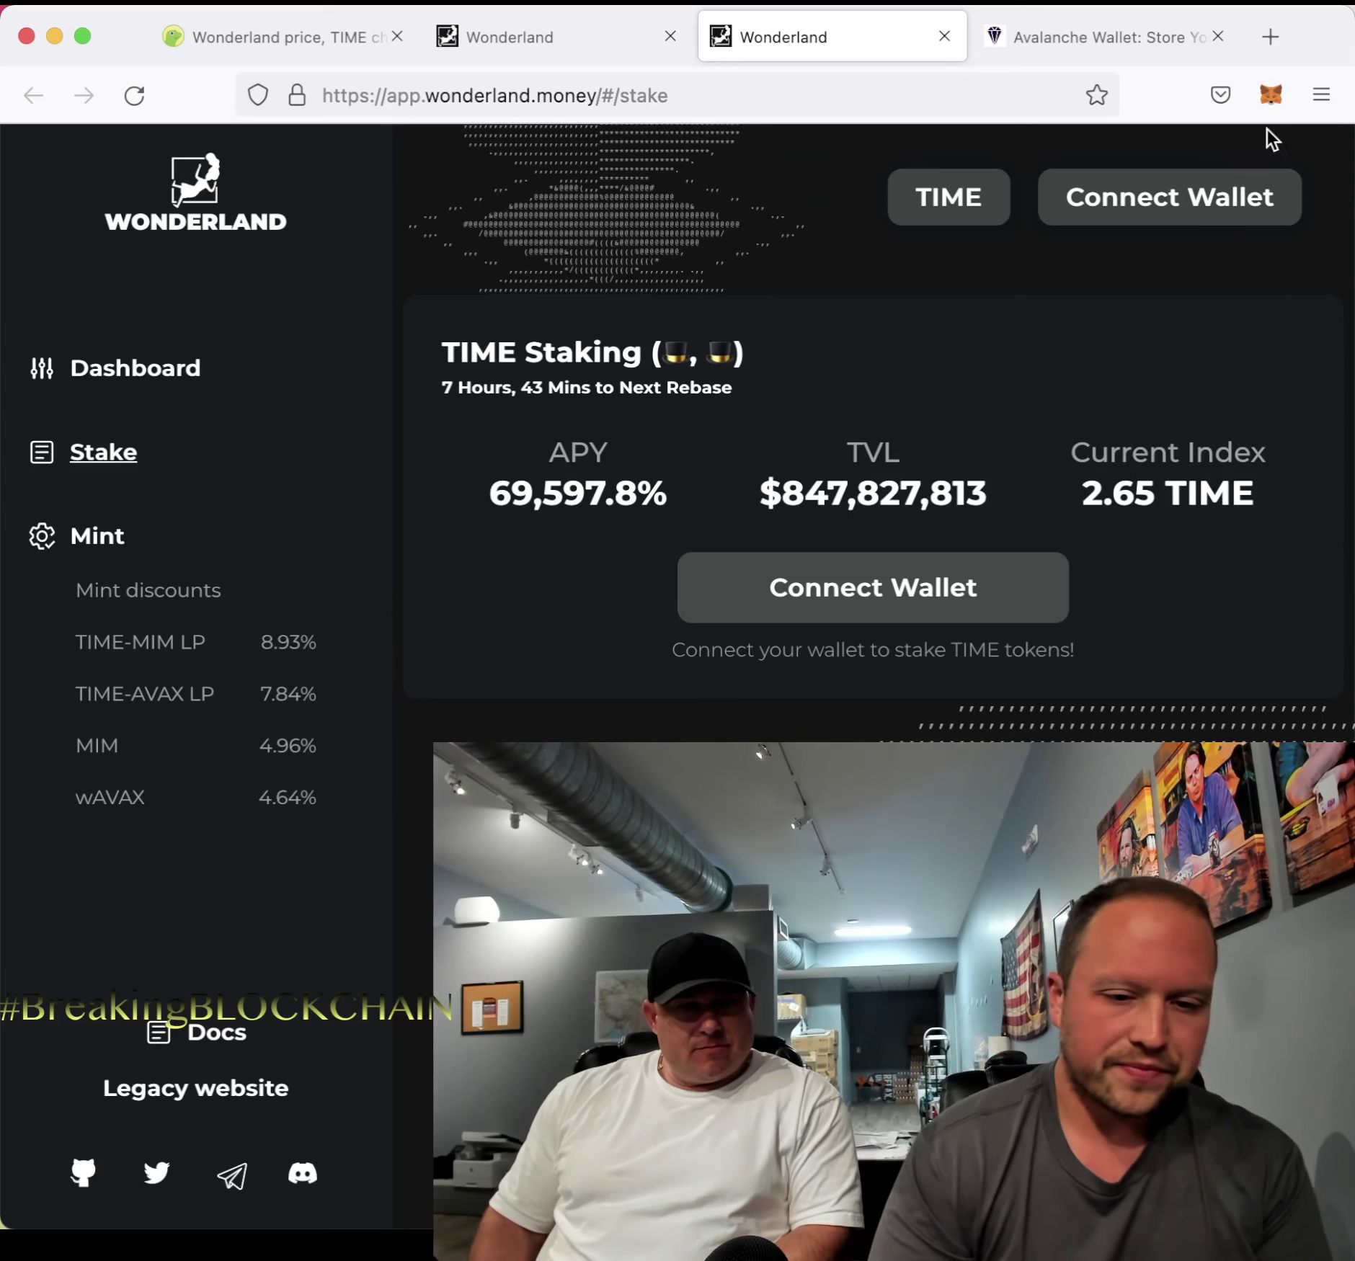
# Open MetaMask from the toolbar and show its network list, with Ethereum Mainnet still selected
pyautogui.click(1271, 95)
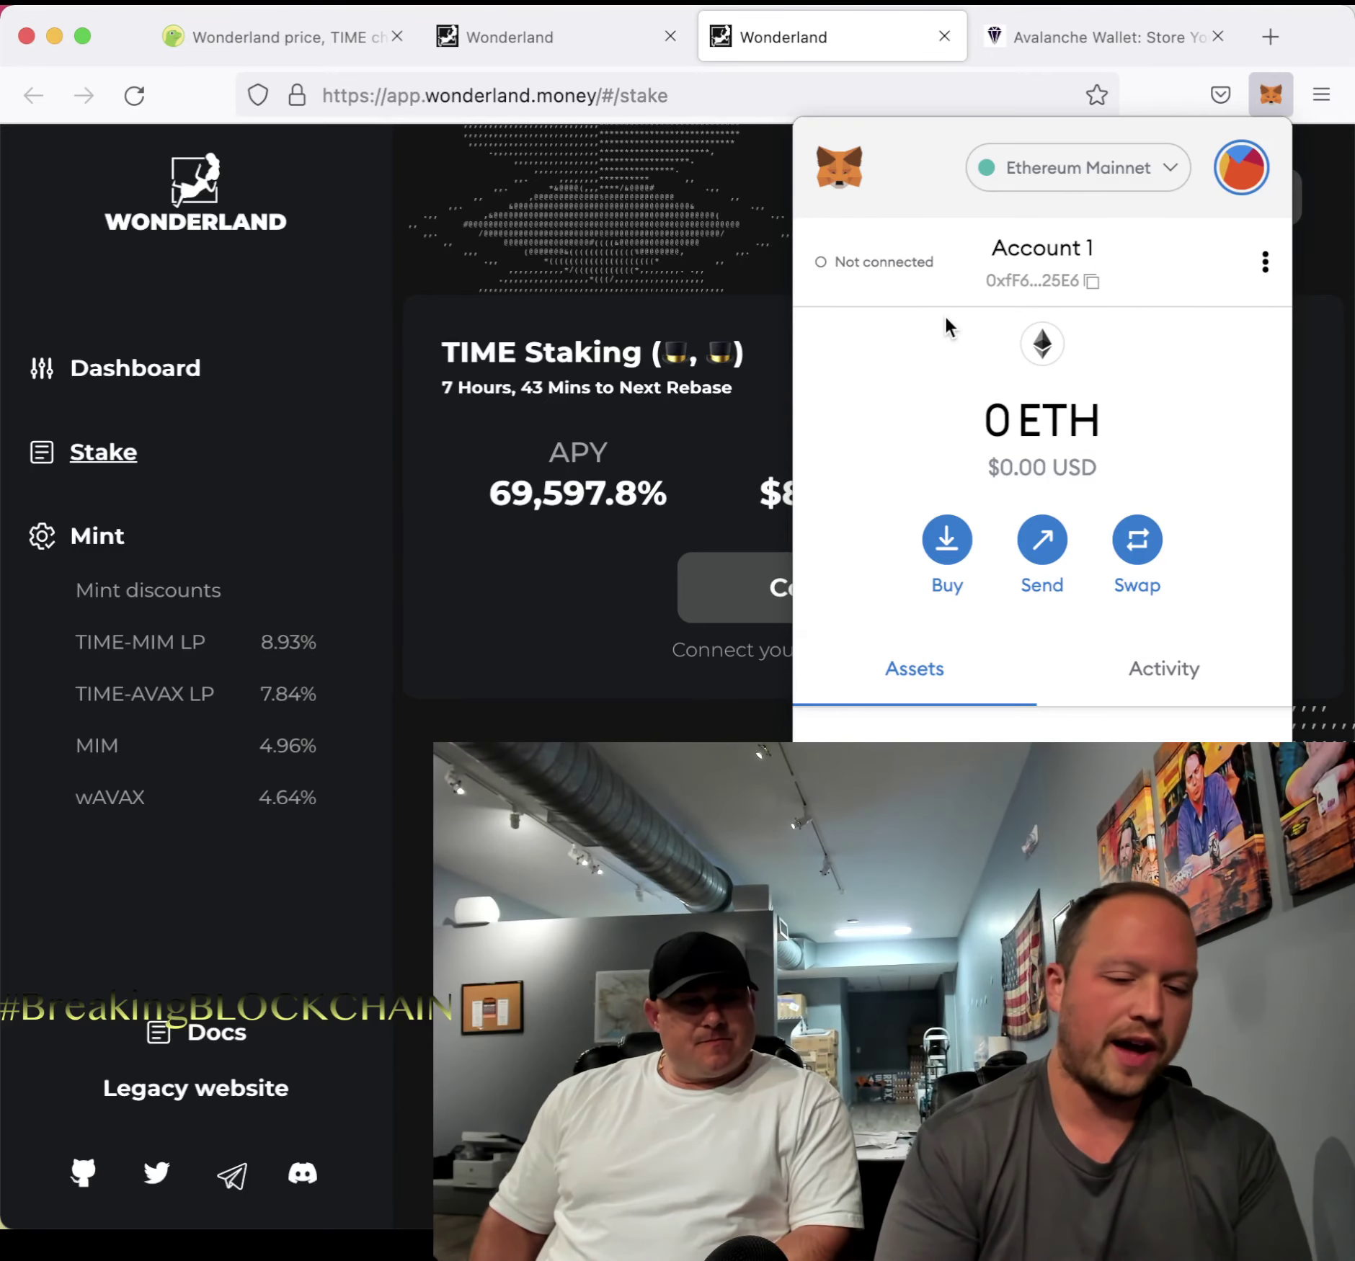
pyautogui.click(1117, 186)
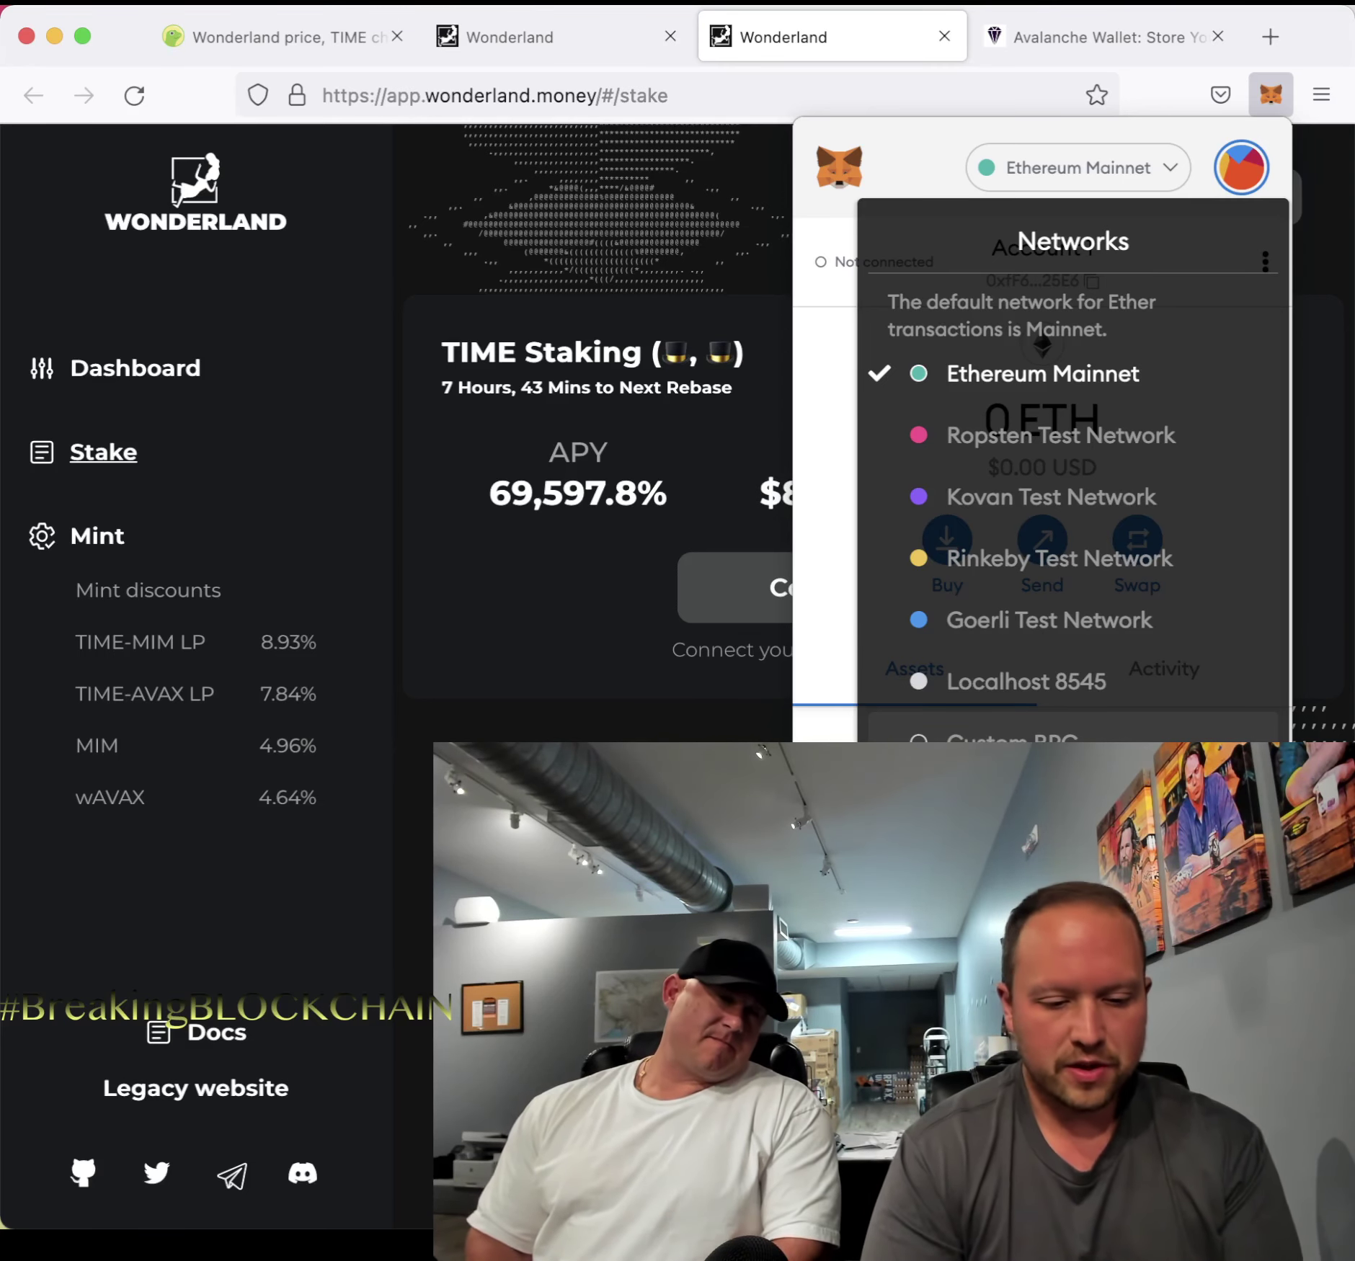
# Choose Custom RPC from MetaMask's network list and scroll through the form
pyautogui.click(1009, 746)
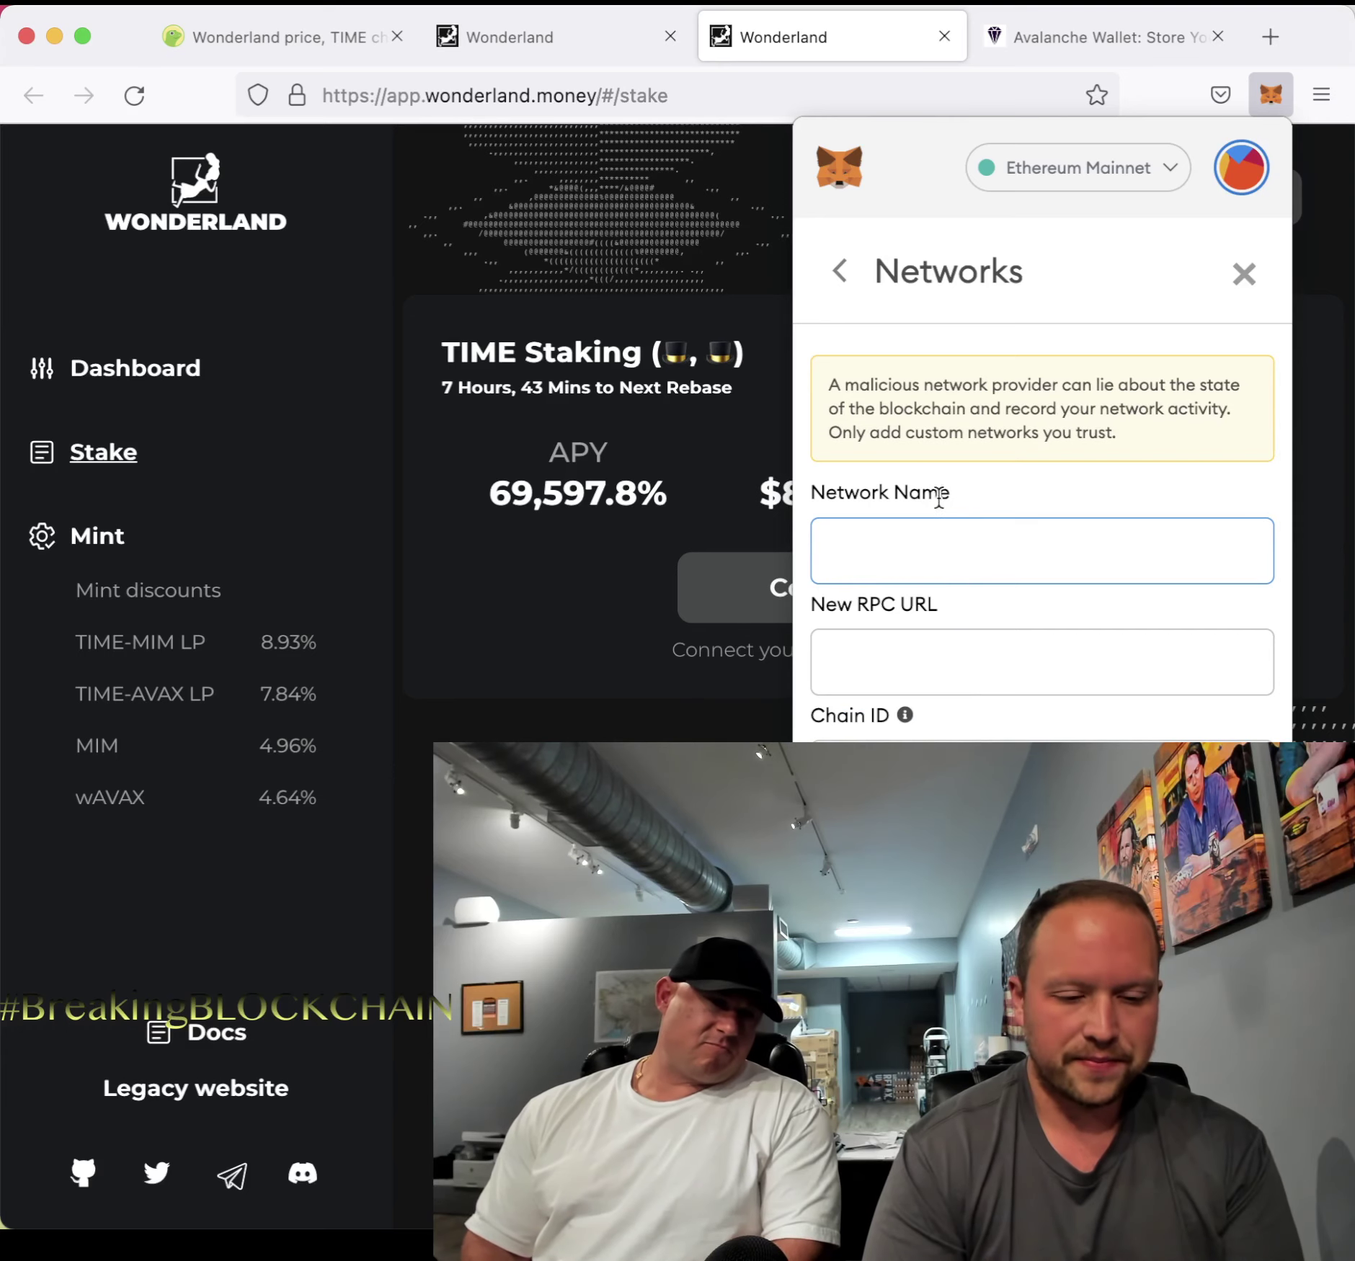
pyautogui.scroll(-3, 929, 525)
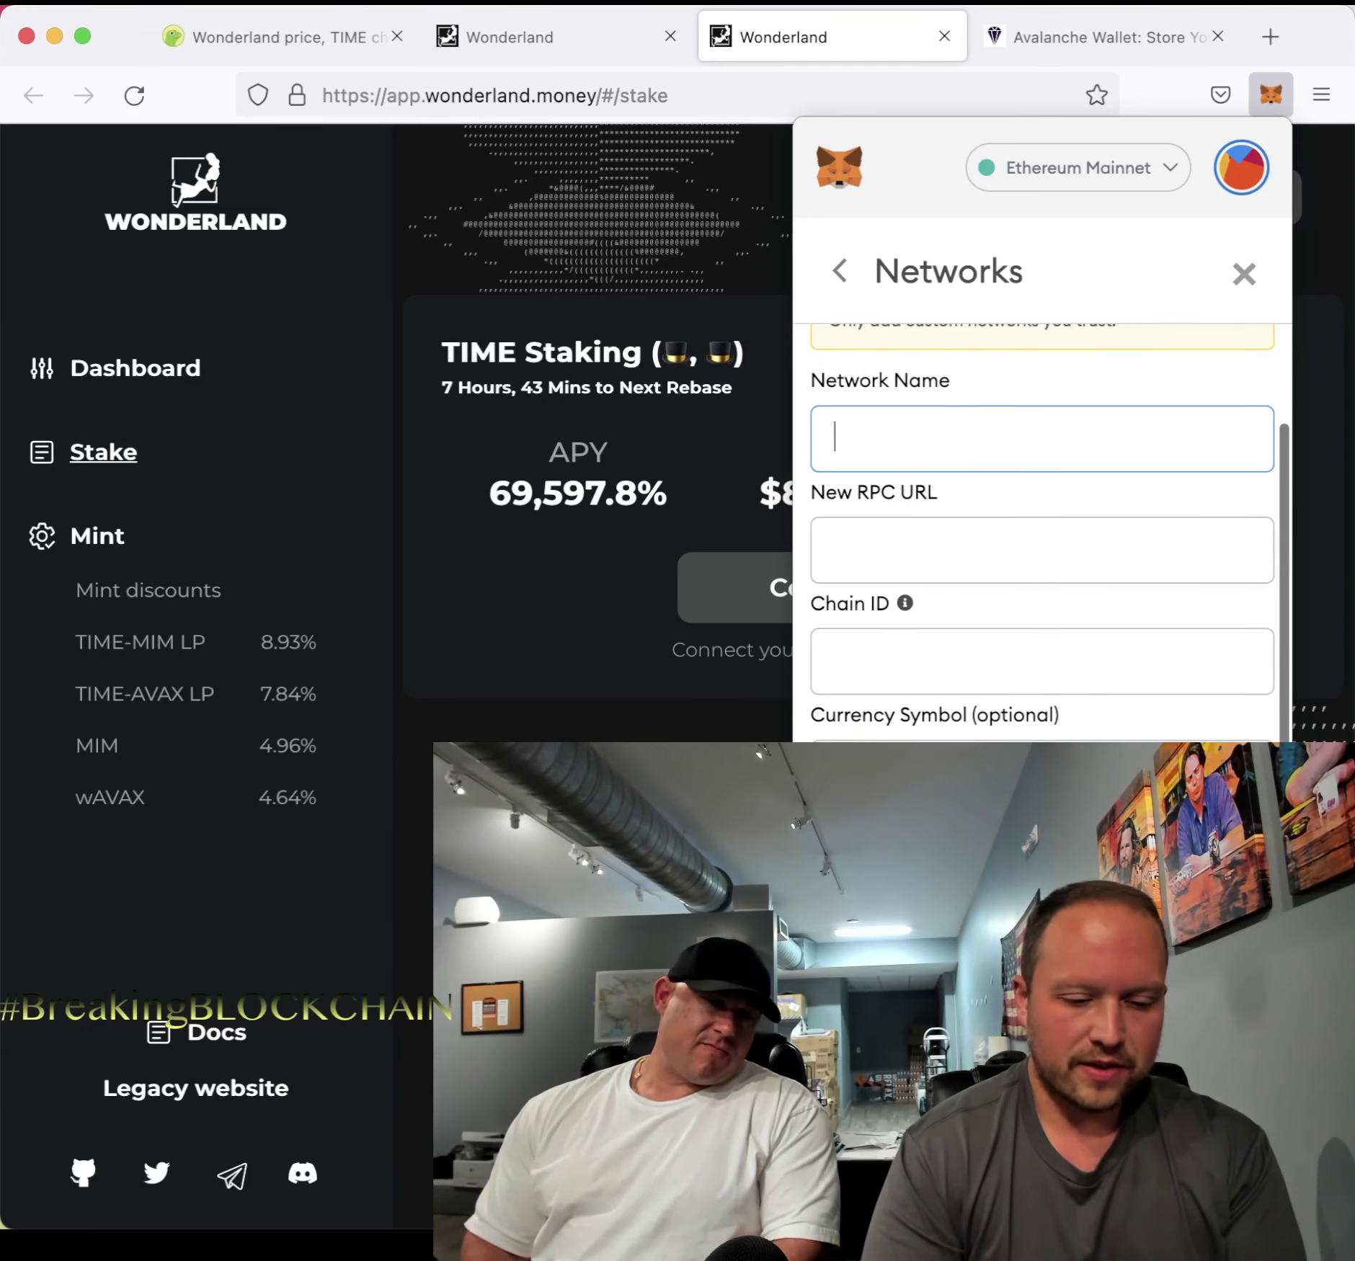
pyautogui.scroll(-2, 967, 571)
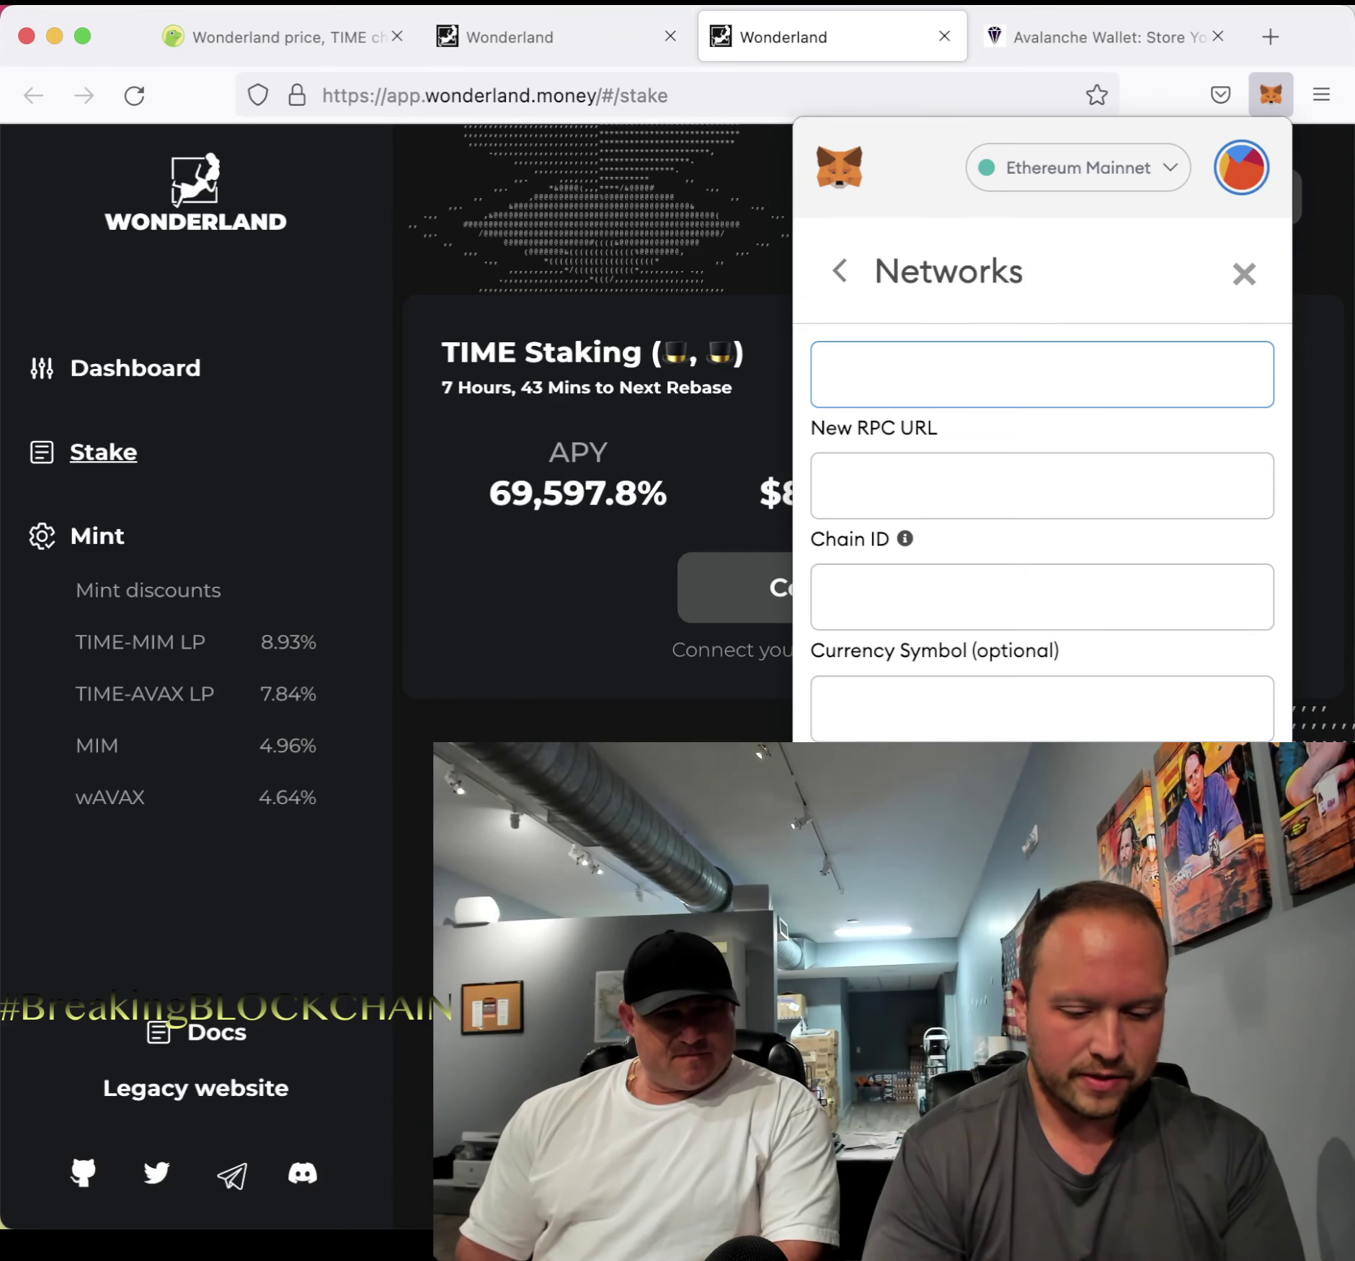
# Look up the Avalanche network details in the Stickies note, then return to the Wonderland page
pyautogui.press('super+Tab')
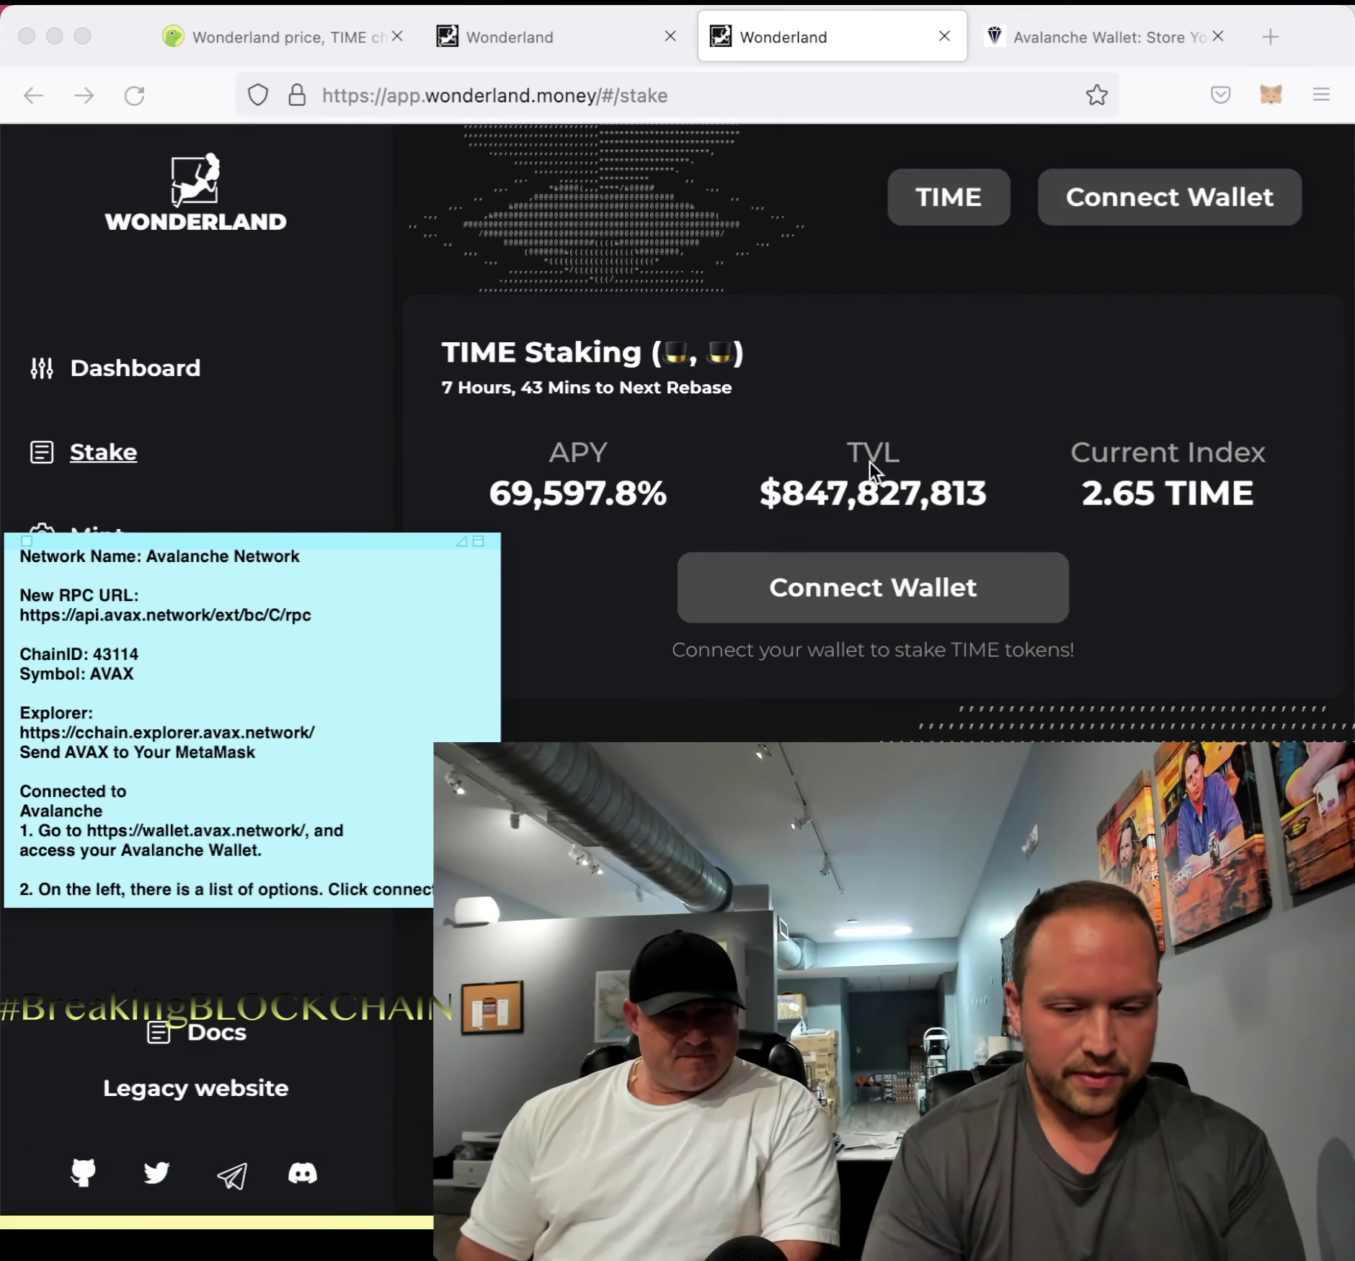
pyautogui.moveTo(382, 562)
pyautogui.mouseDown()
pyautogui.moveTo(424, 518)
pyautogui.moveTo(664, 366)
pyautogui.mouseUp()
pyautogui.click(1283, 56)
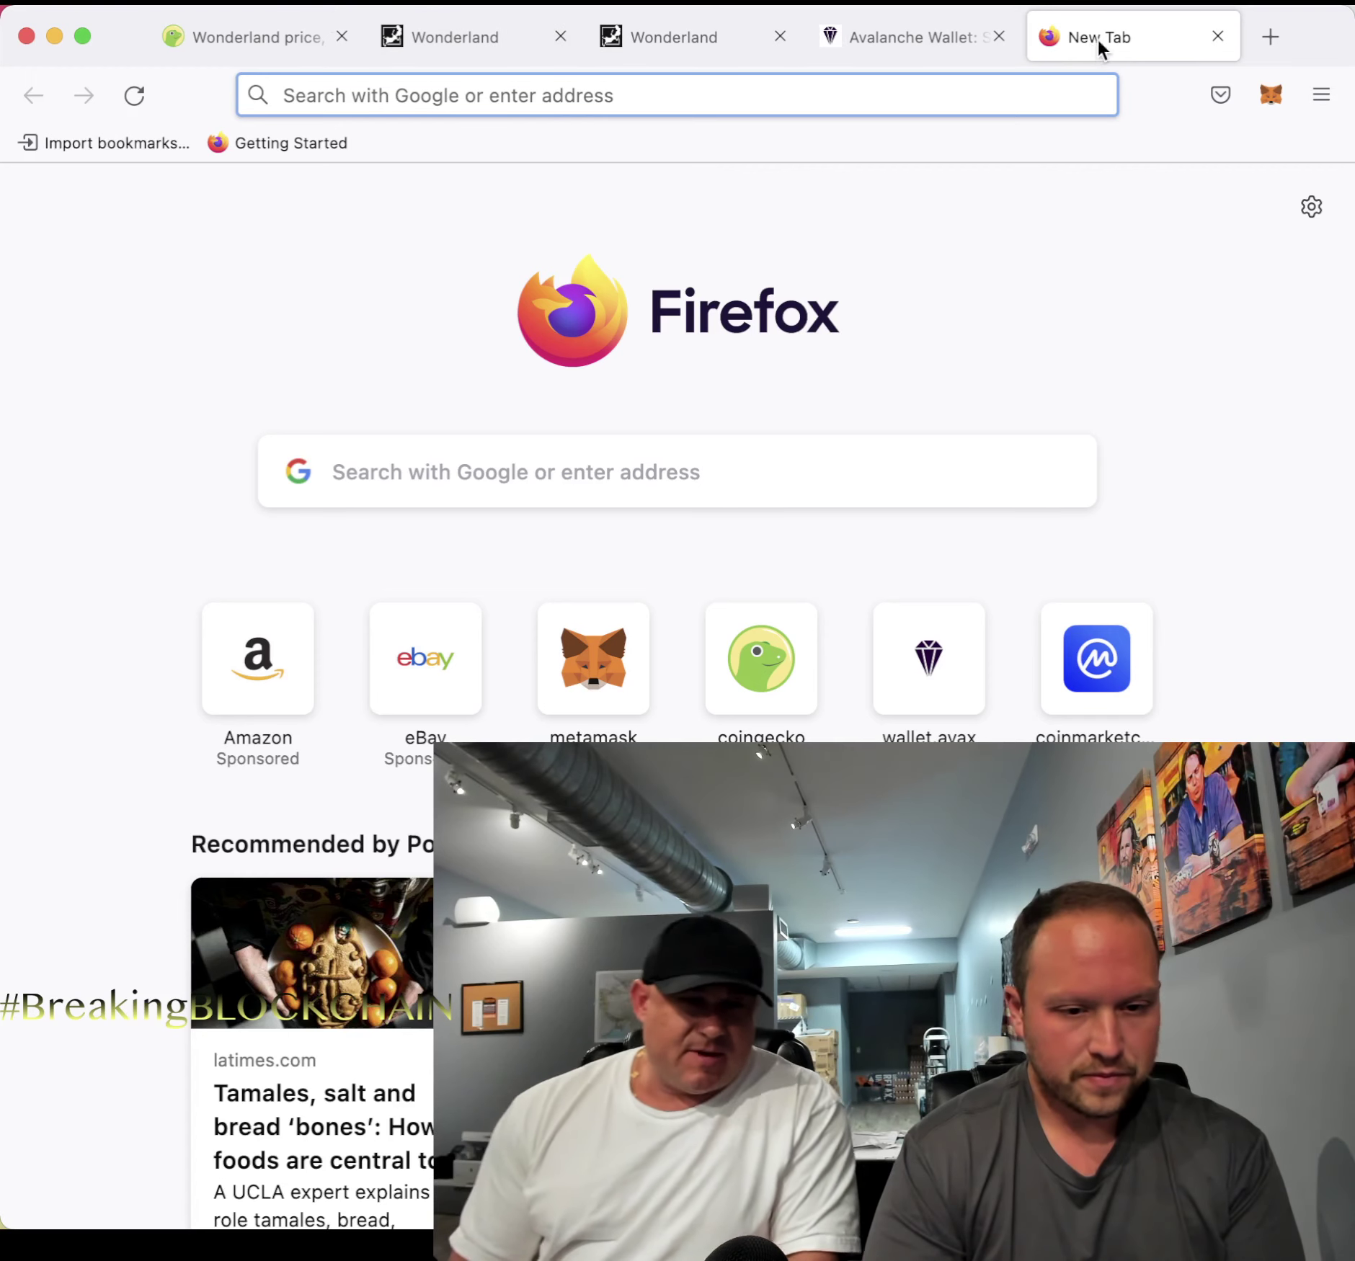
pyautogui.click(908, 33)
pyautogui.click(698, 36)
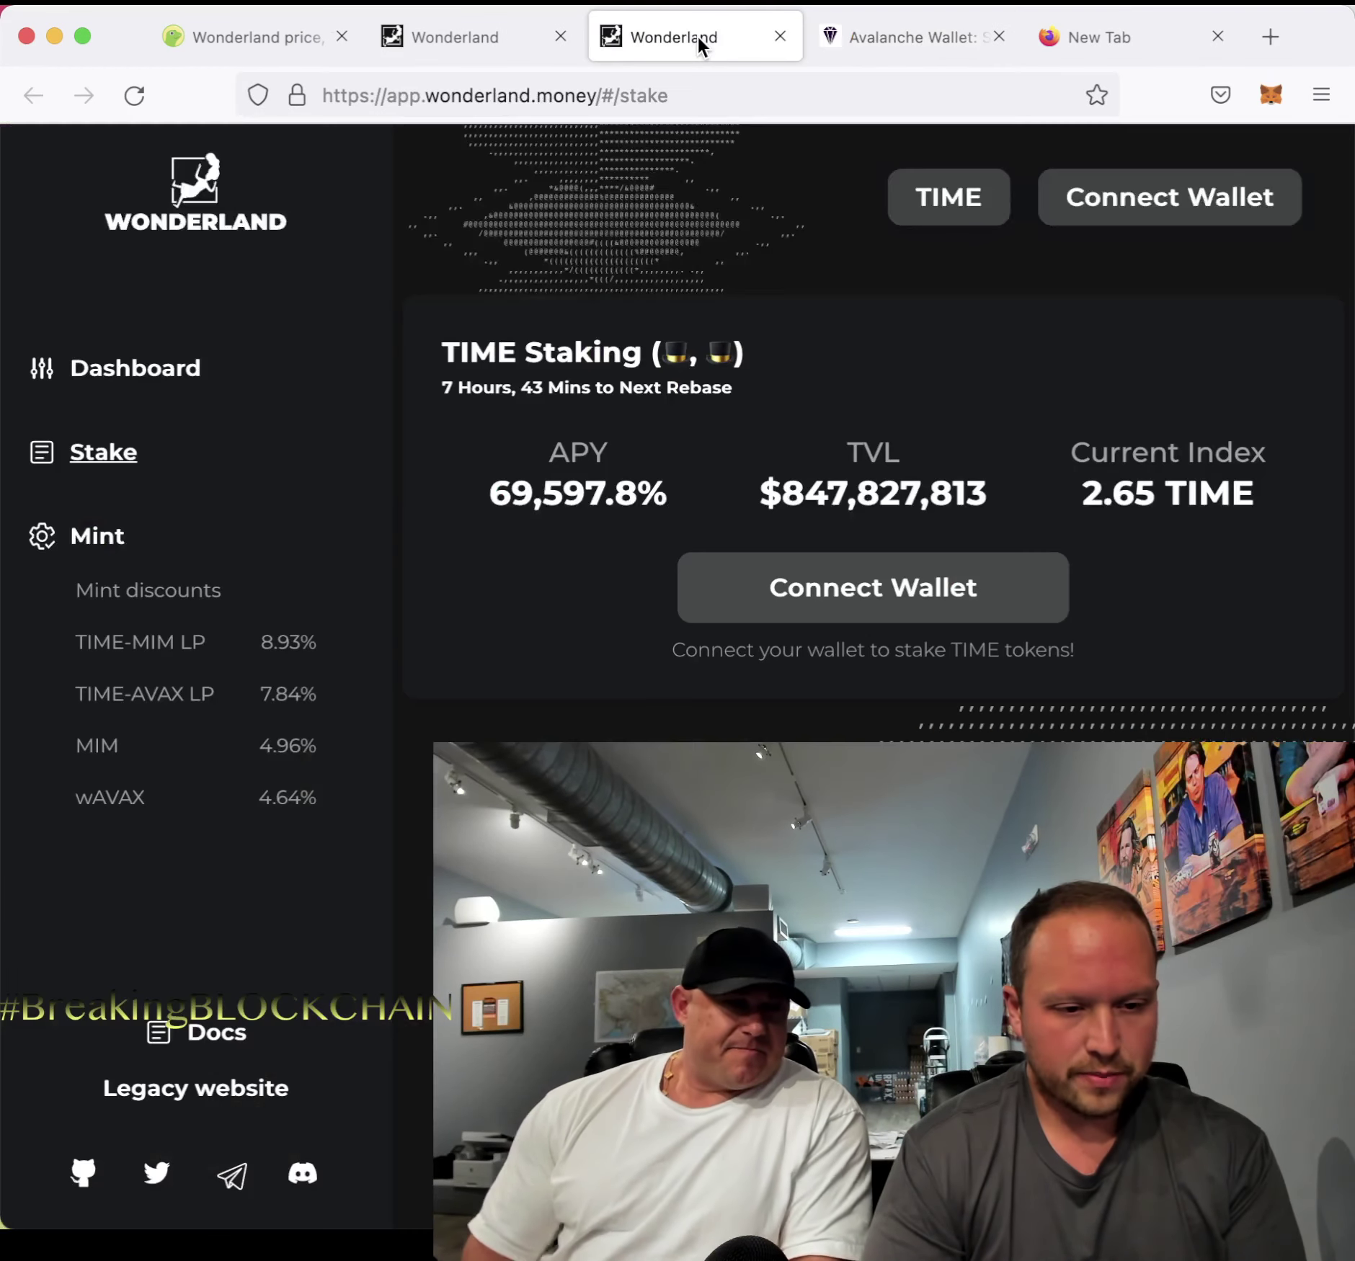
# Reopen MetaMask's network list and bring up the empty Custom RPC form
pyautogui.click(1272, 97)
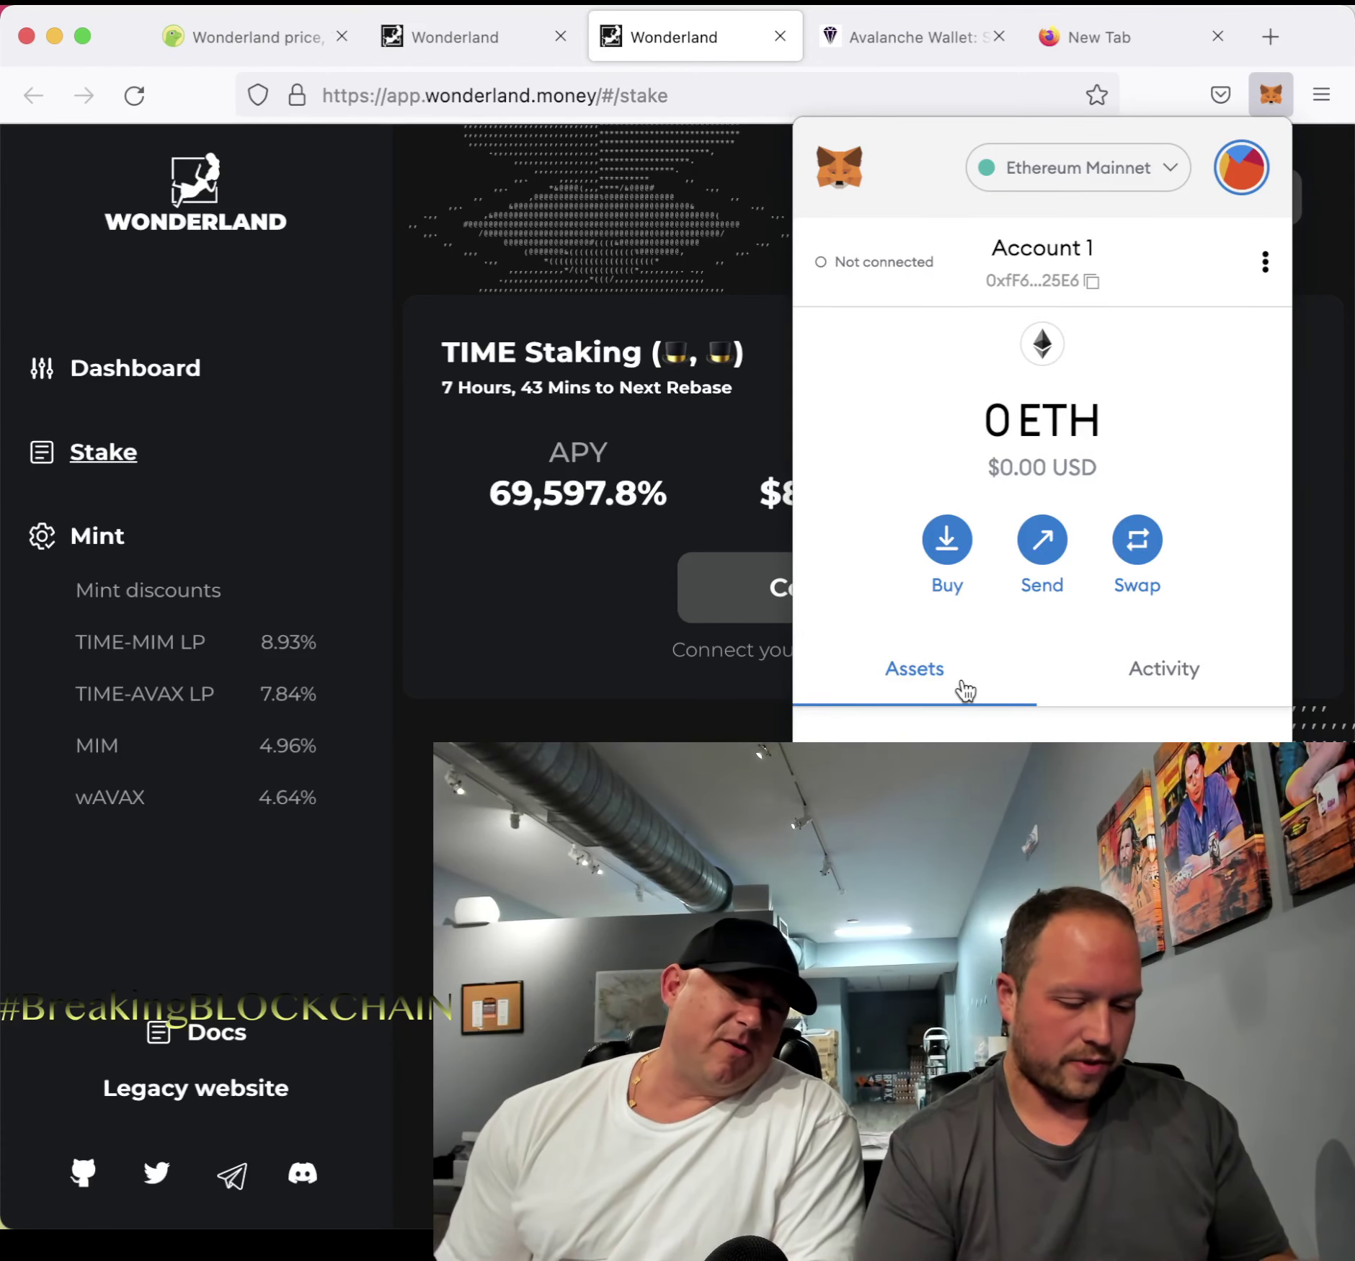
pyautogui.click(1156, 172)
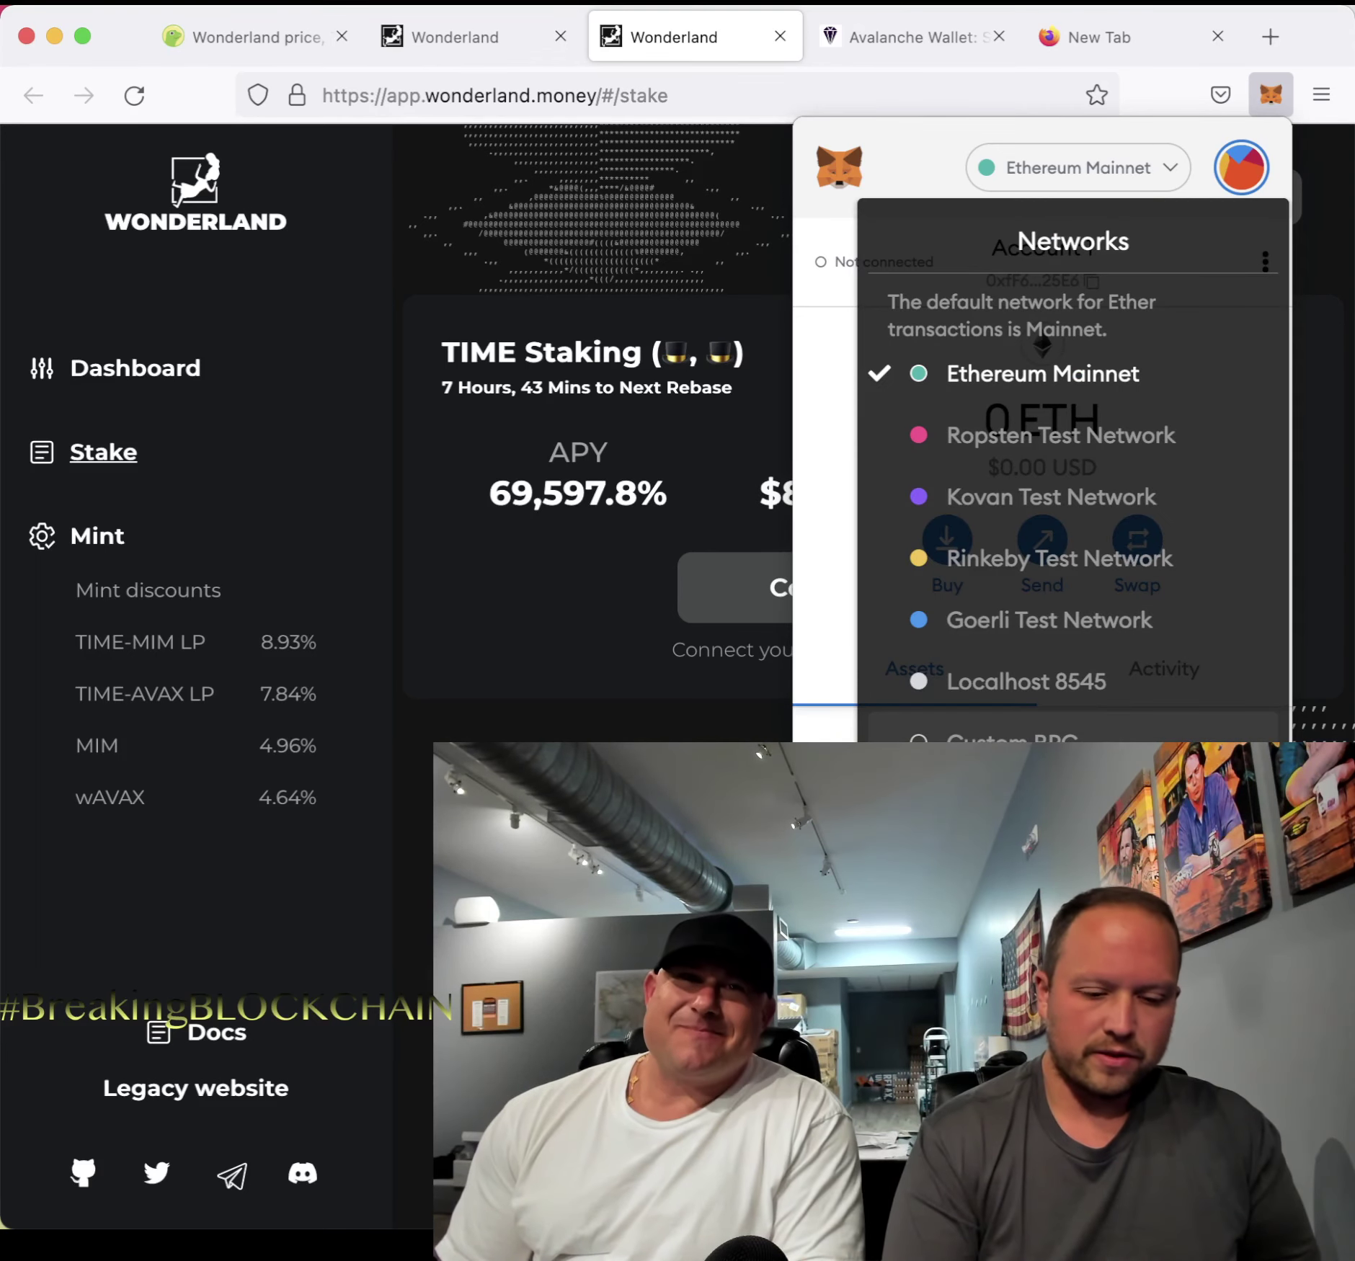
pyautogui.click(1038, 736)
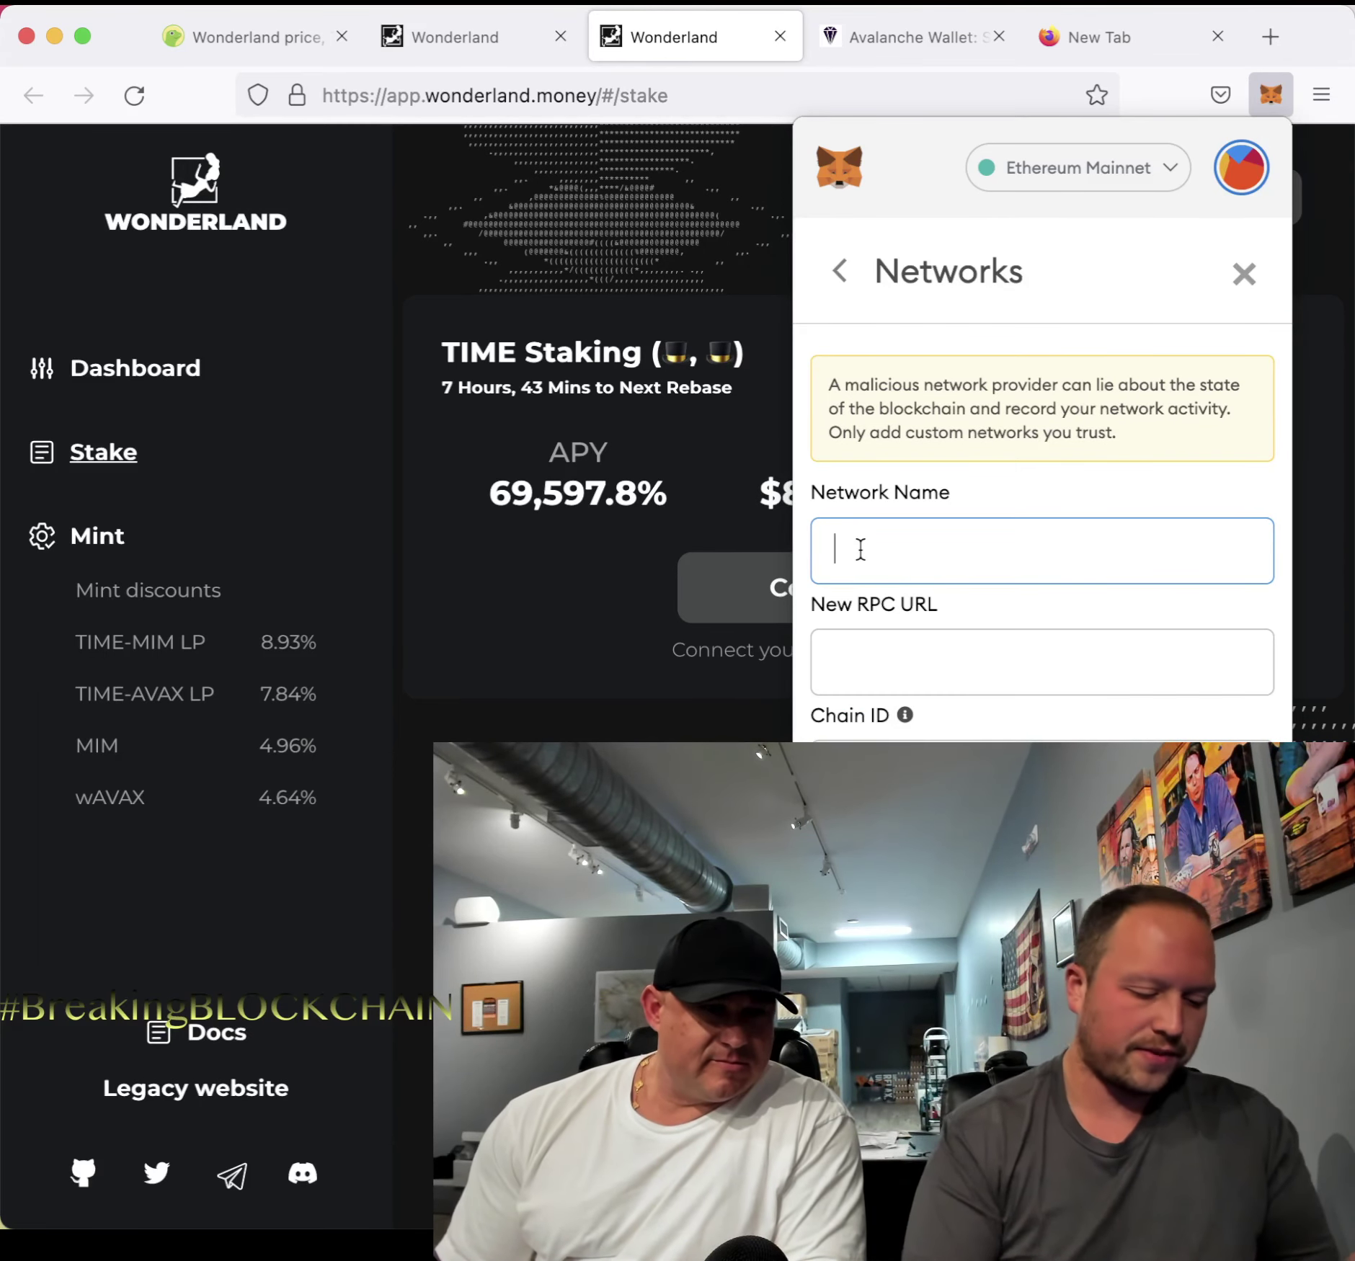
# Enter 'avalanche network' as the name and the Avalanche C-Chain RPC URL, ending at Chain ID
pyautogui.write('avalanche')
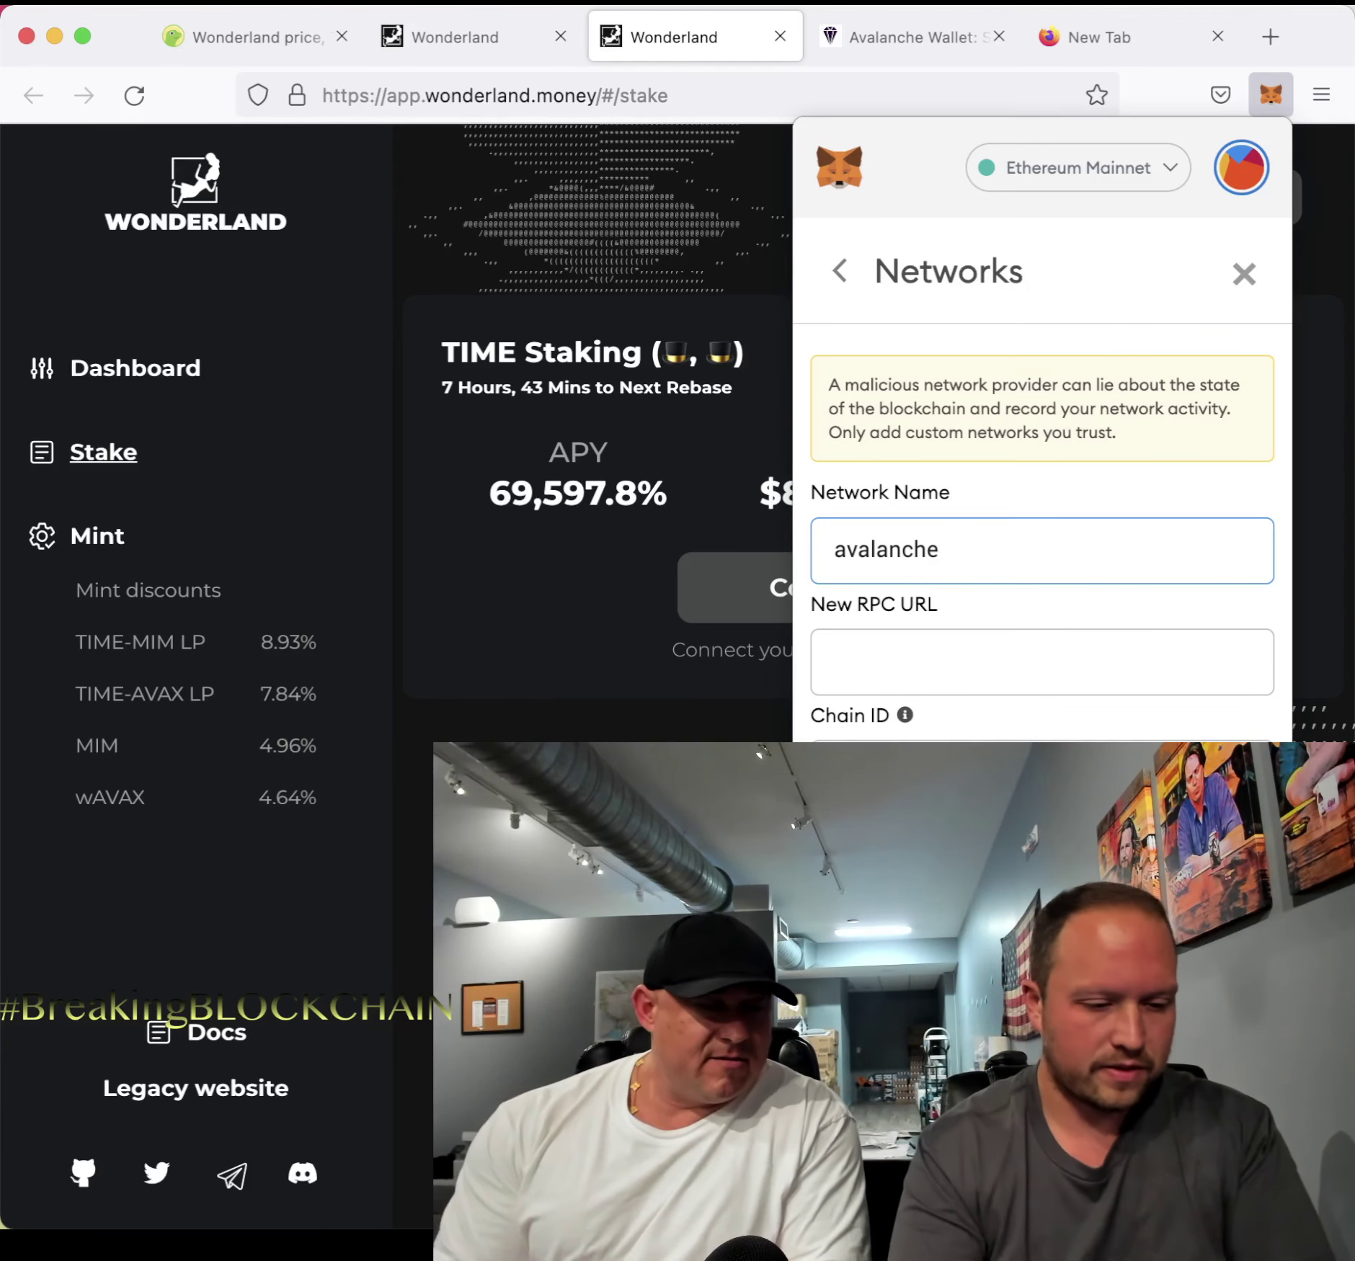
pyautogui.write('f')
pyautogui.press('BackSpace')
pyautogui.write('network')
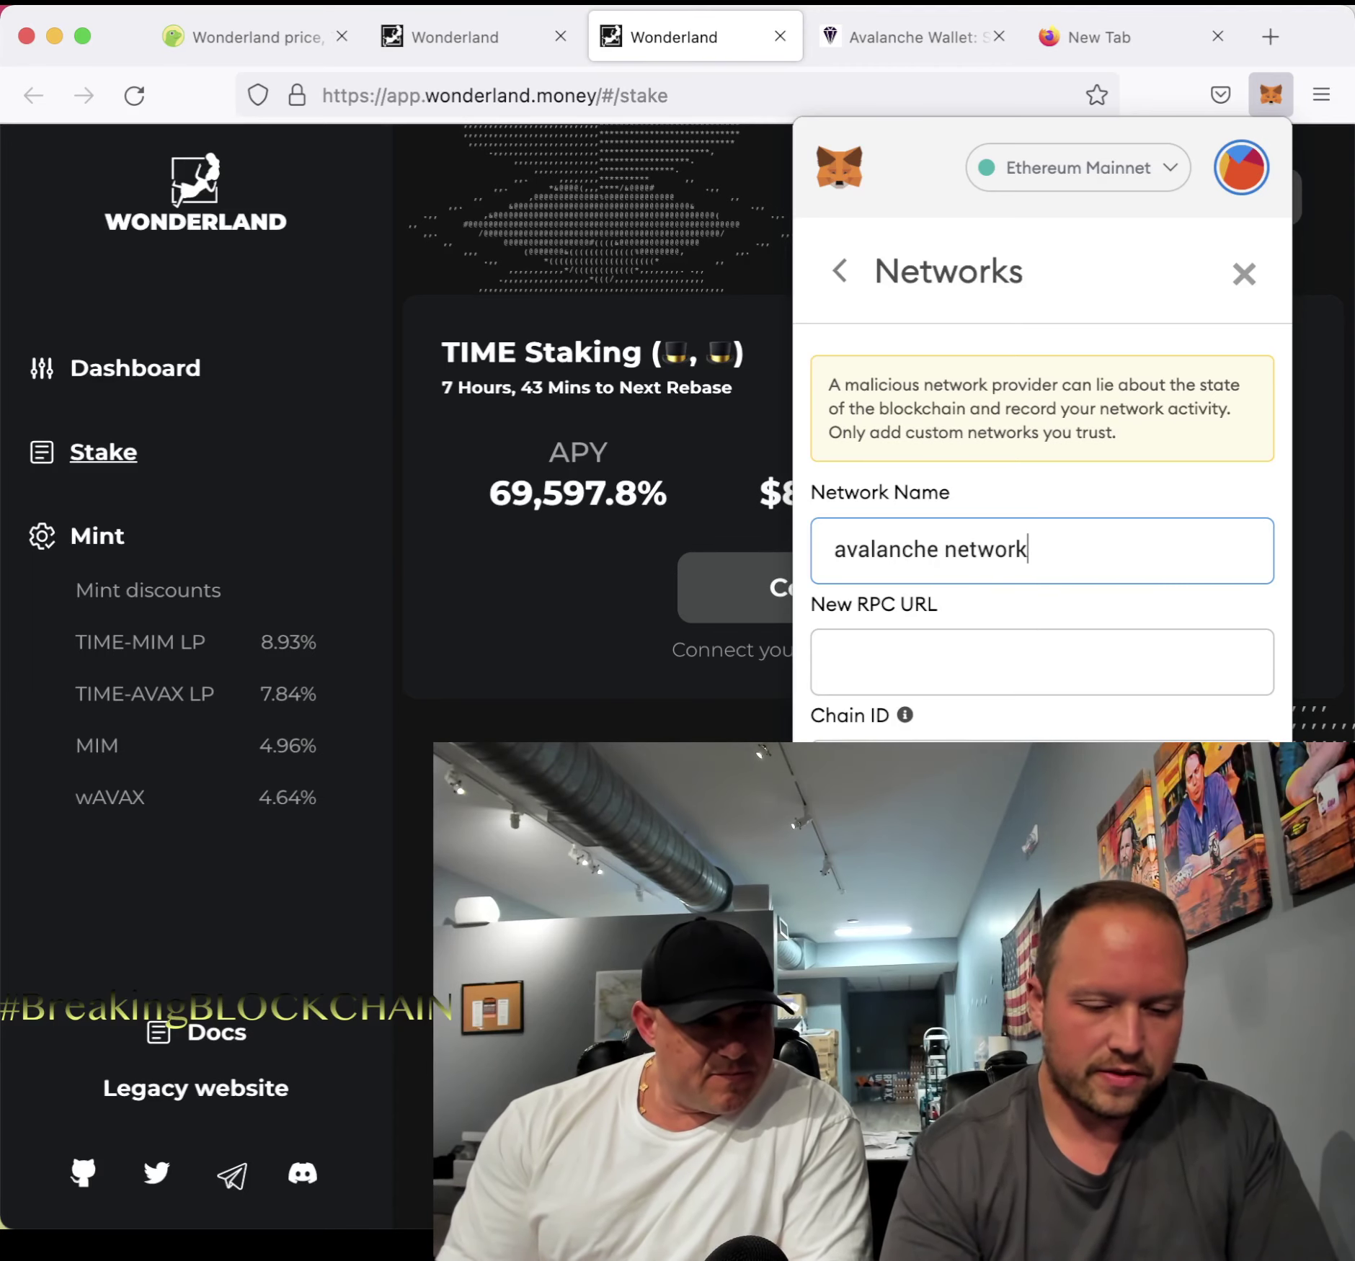
pyautogui.press('Tab')
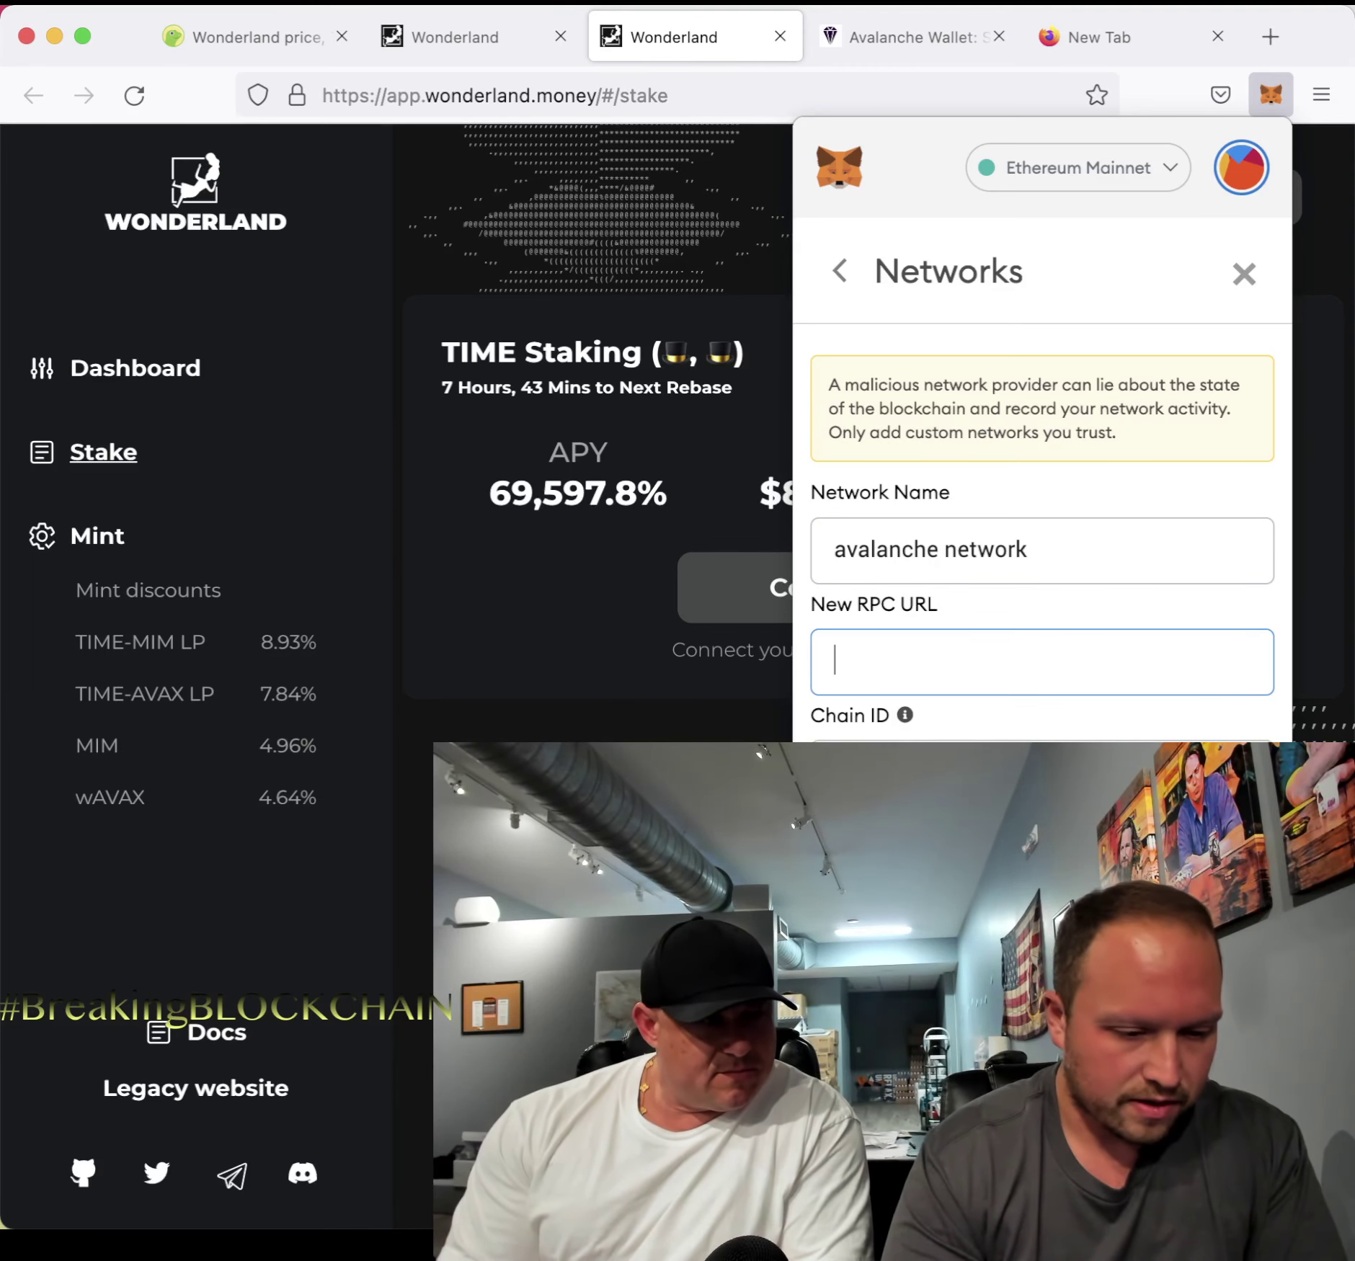
pyautogui.write('http:')
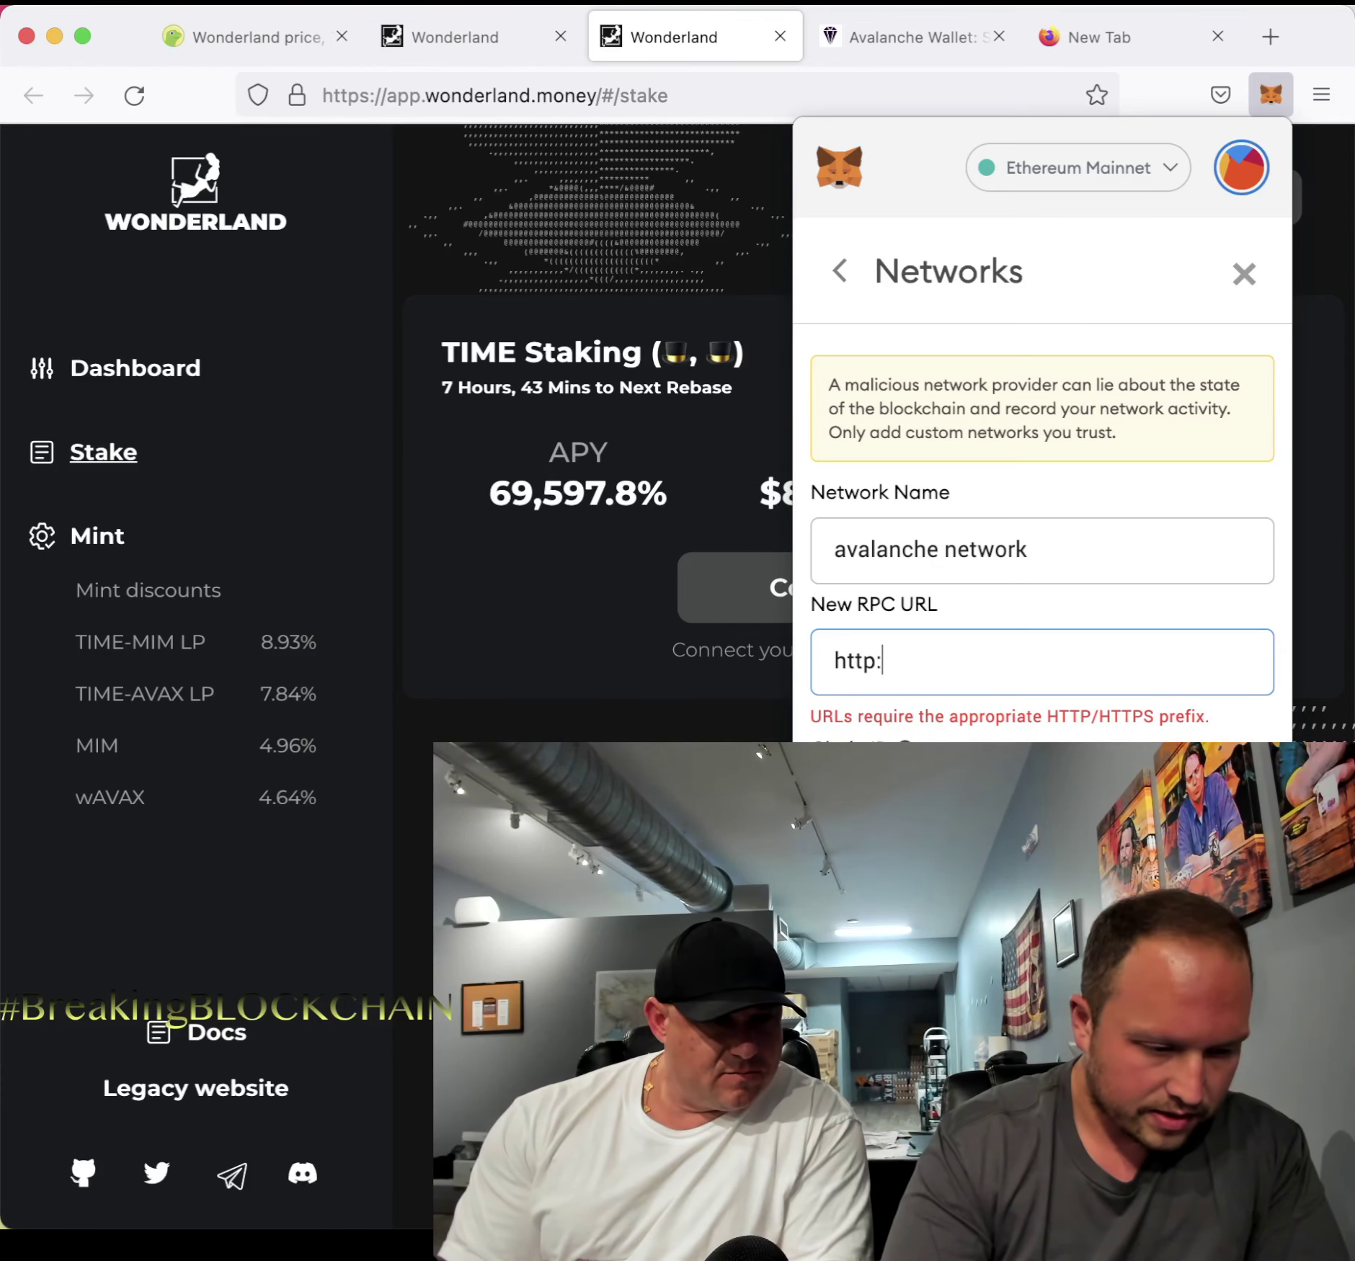
pyautogui.write('//')
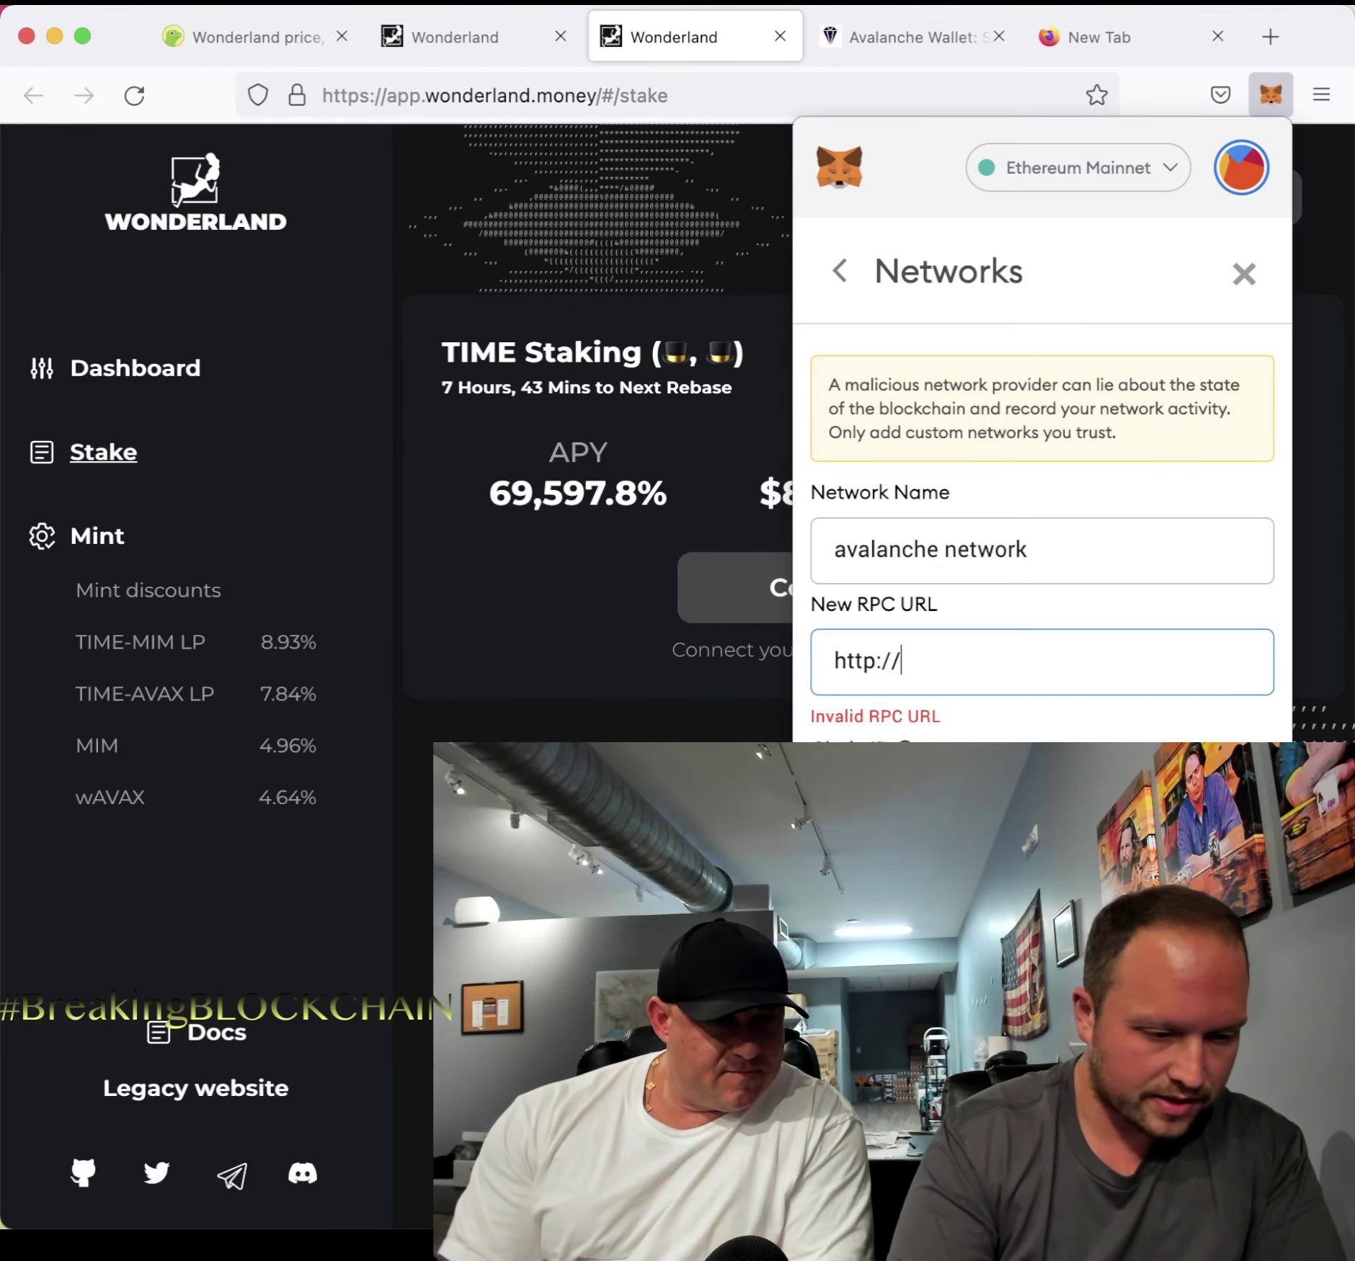
pyautogui.write('api.avax.network/ext/bc')
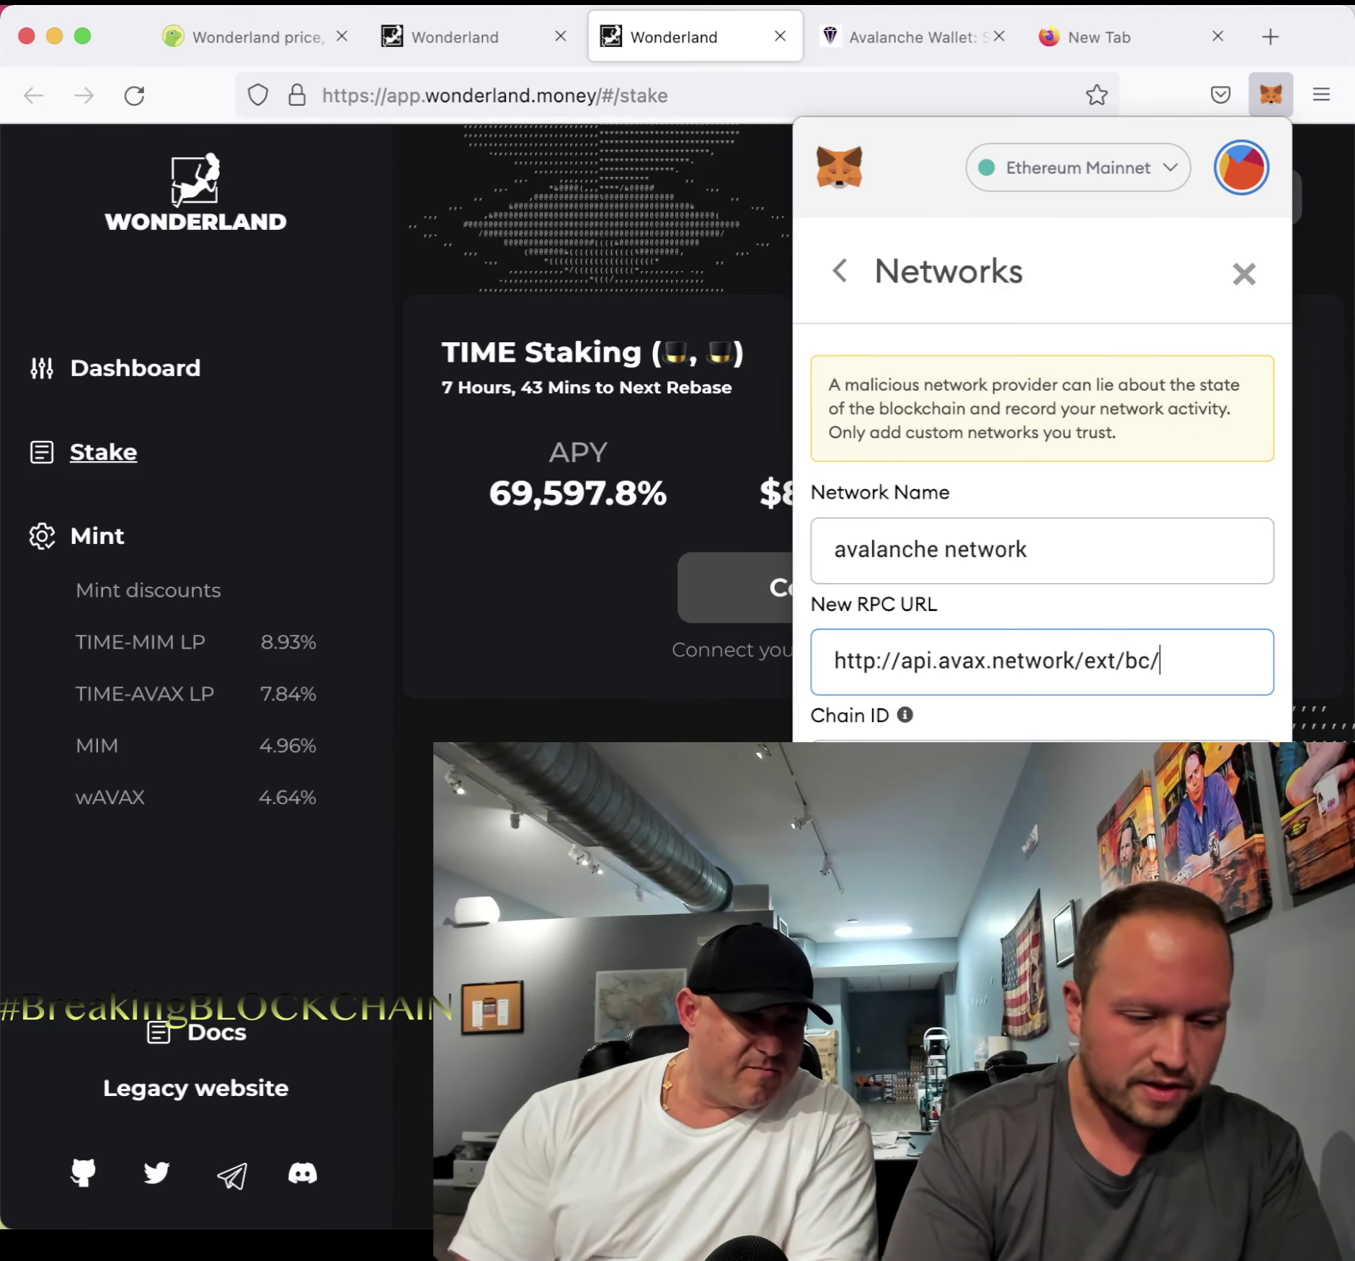
pyautogui.write('/')
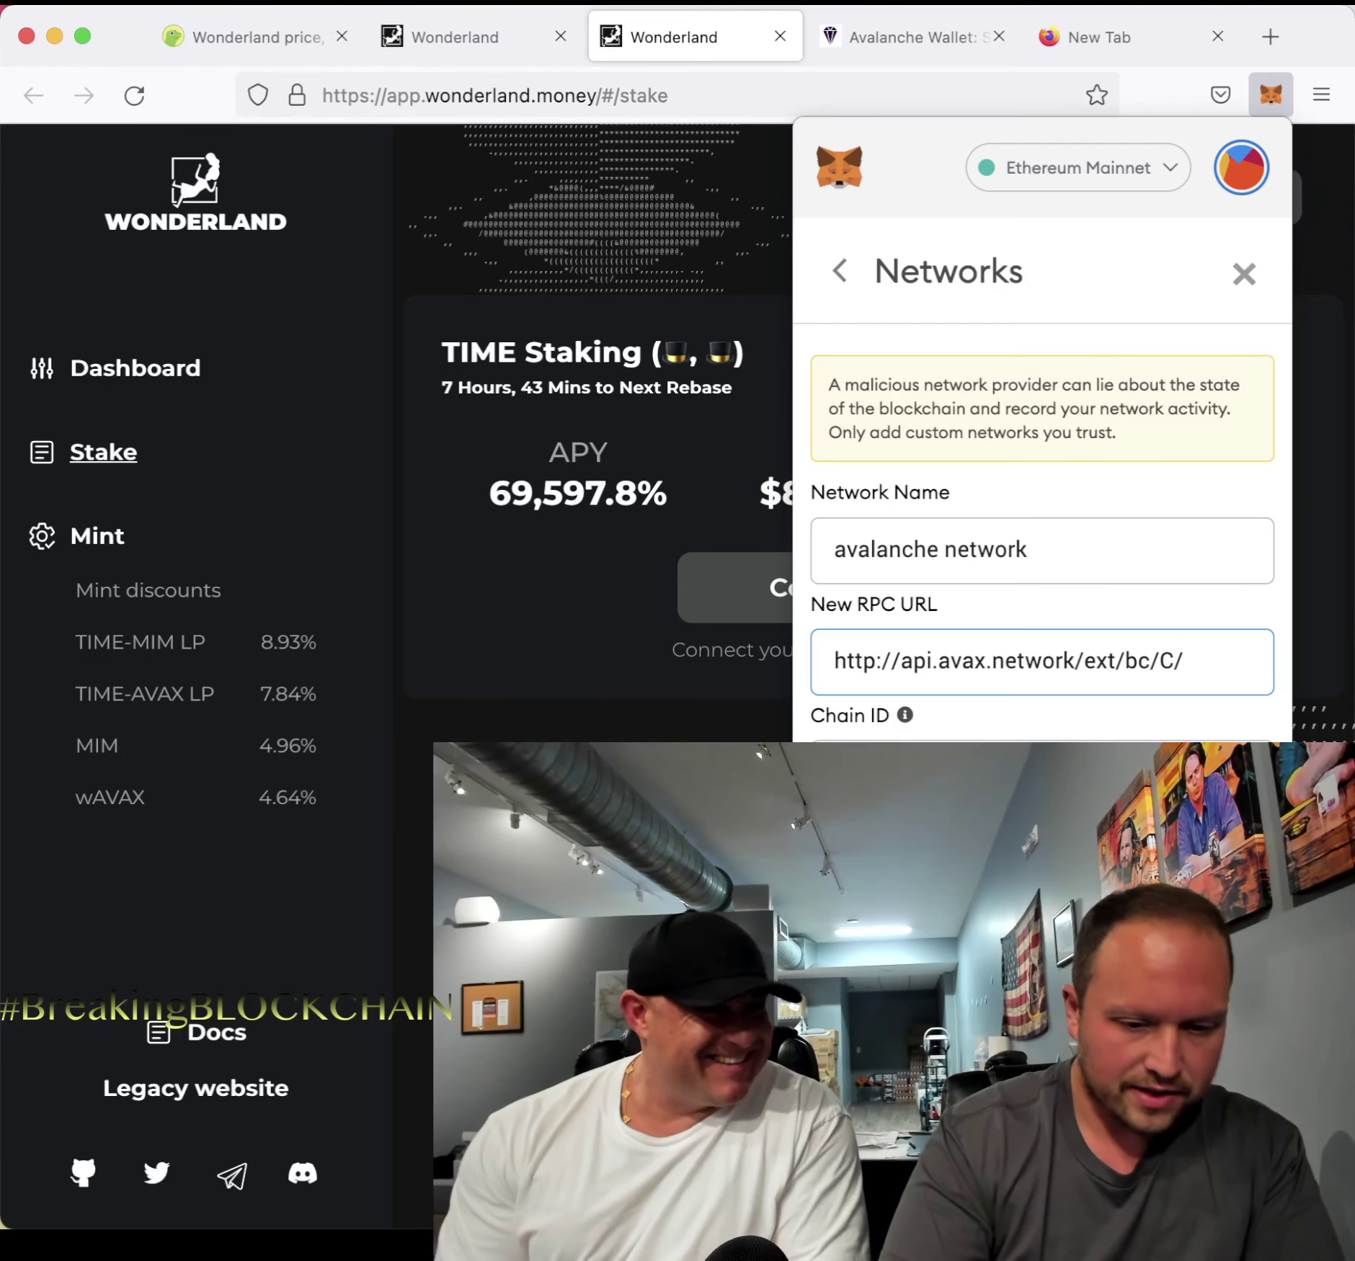
pyautogui.write('rpc')
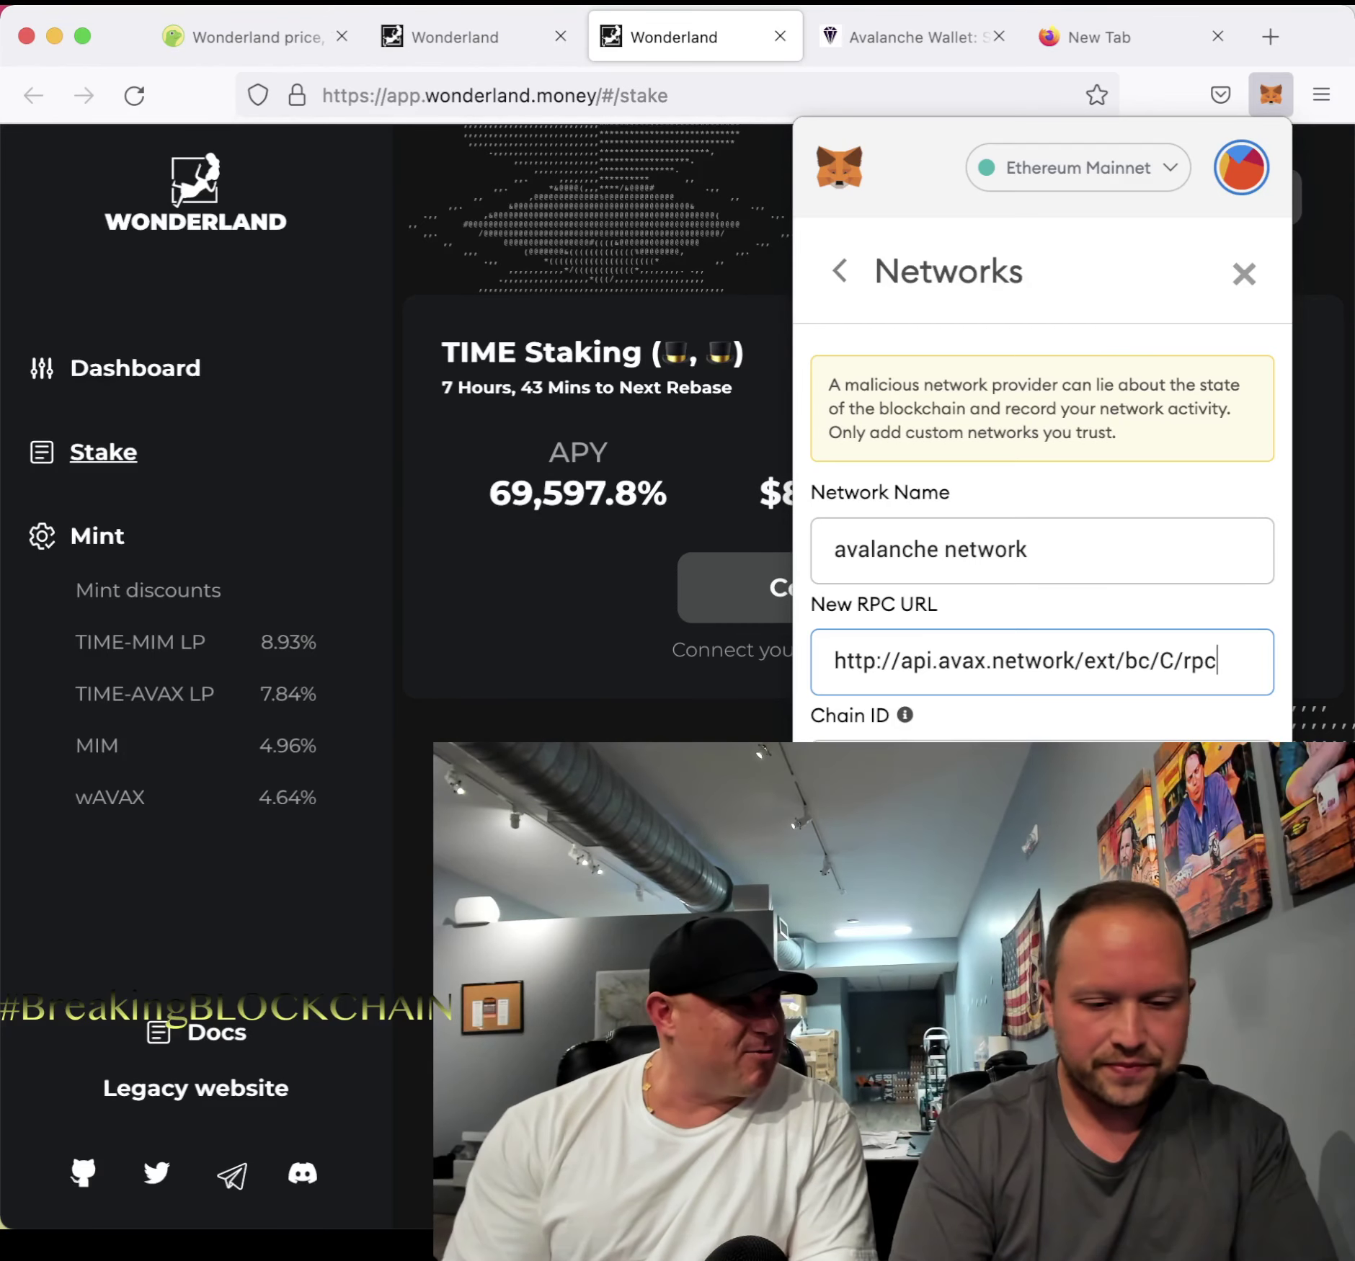
pyautogui.press('Tab')
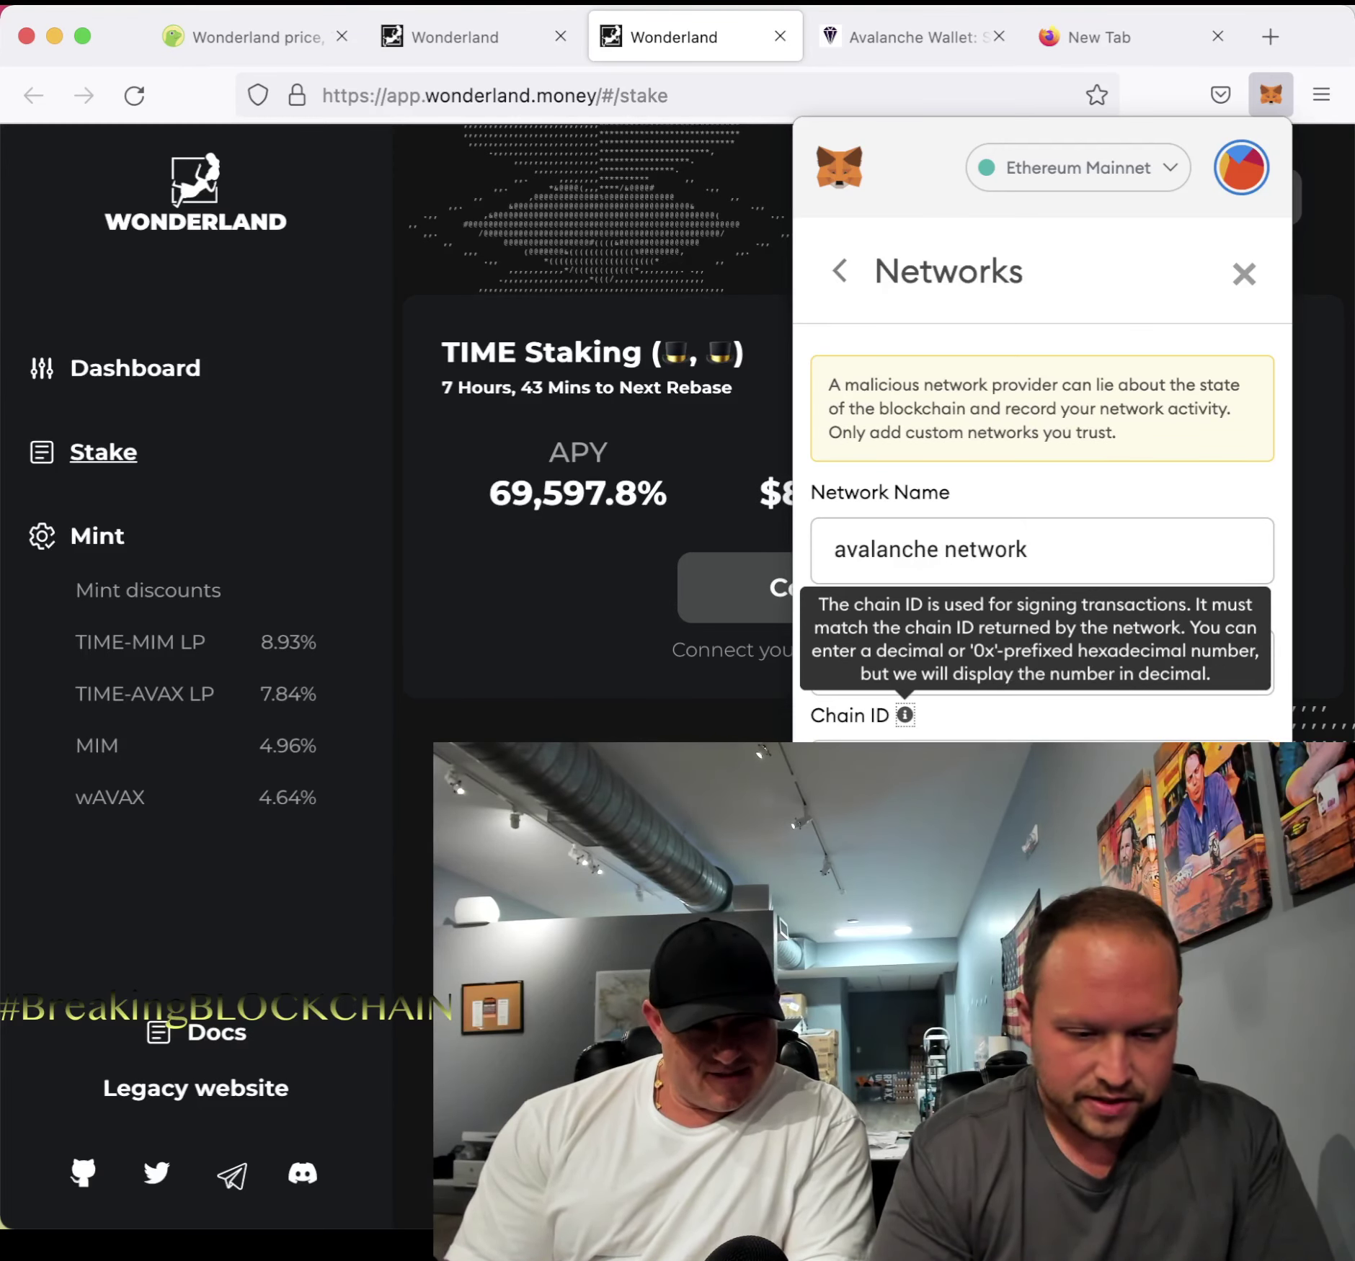
pyautogui.press('Tab')
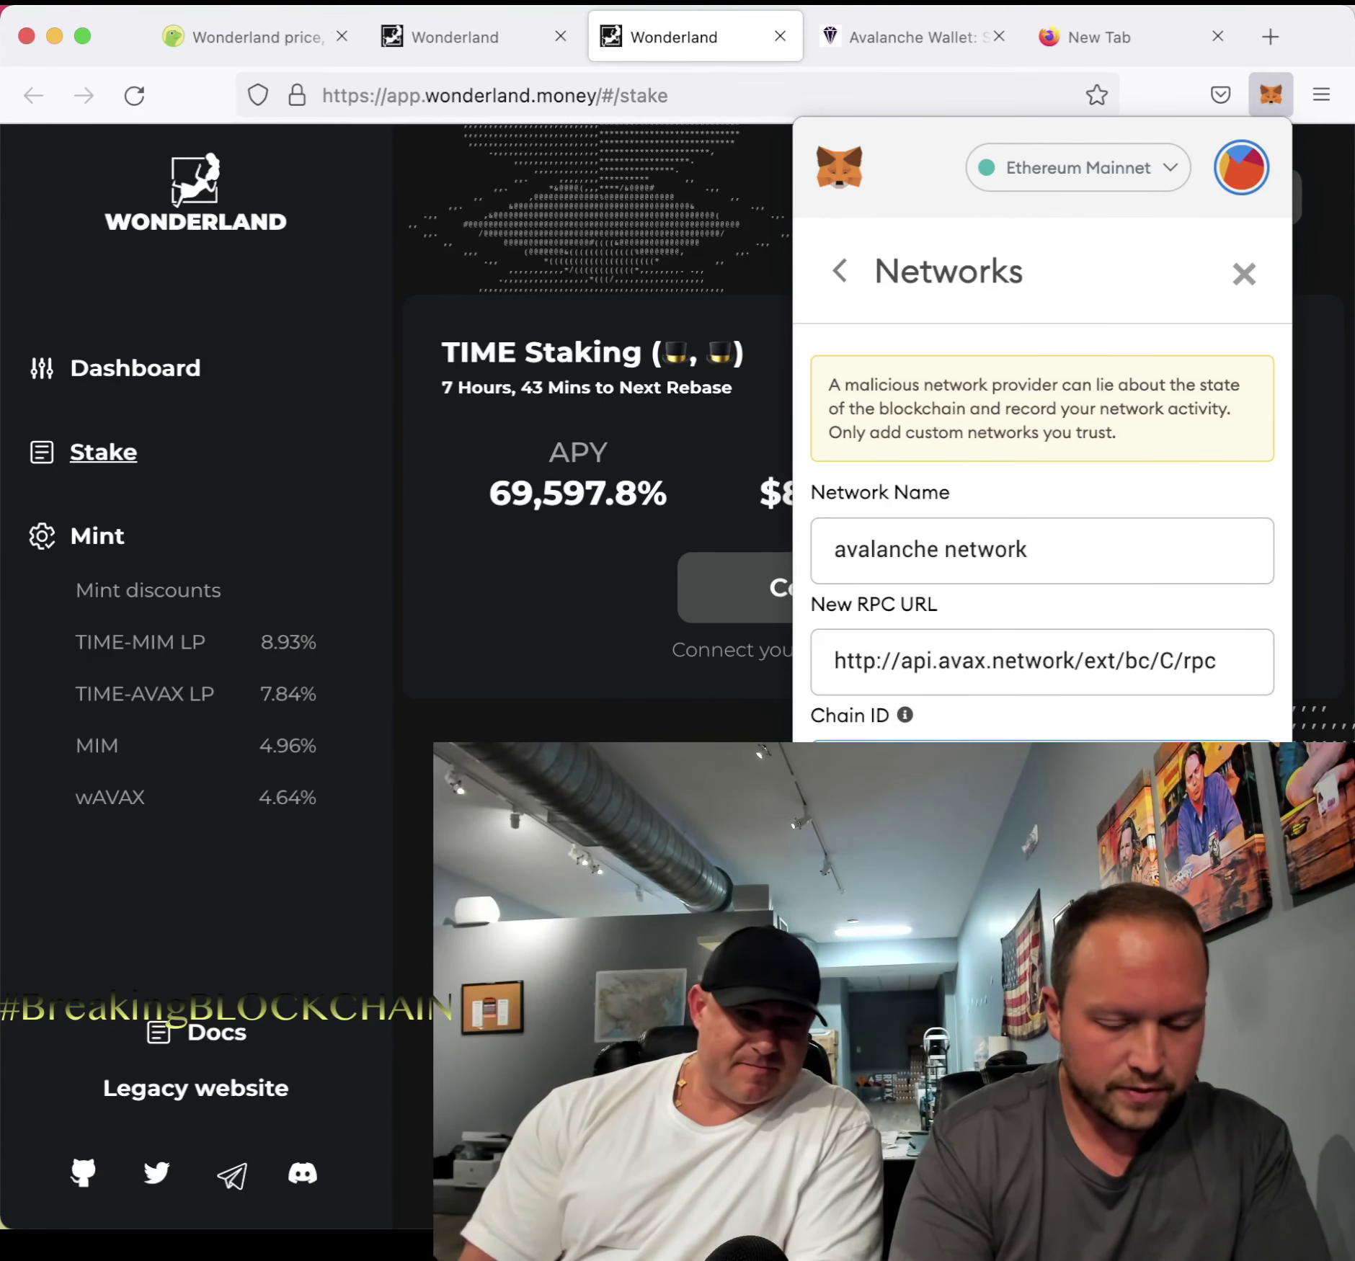
# Enter chain ID 43114 and currency symbol AVAX, then save the network
pyautogui.write('43114')
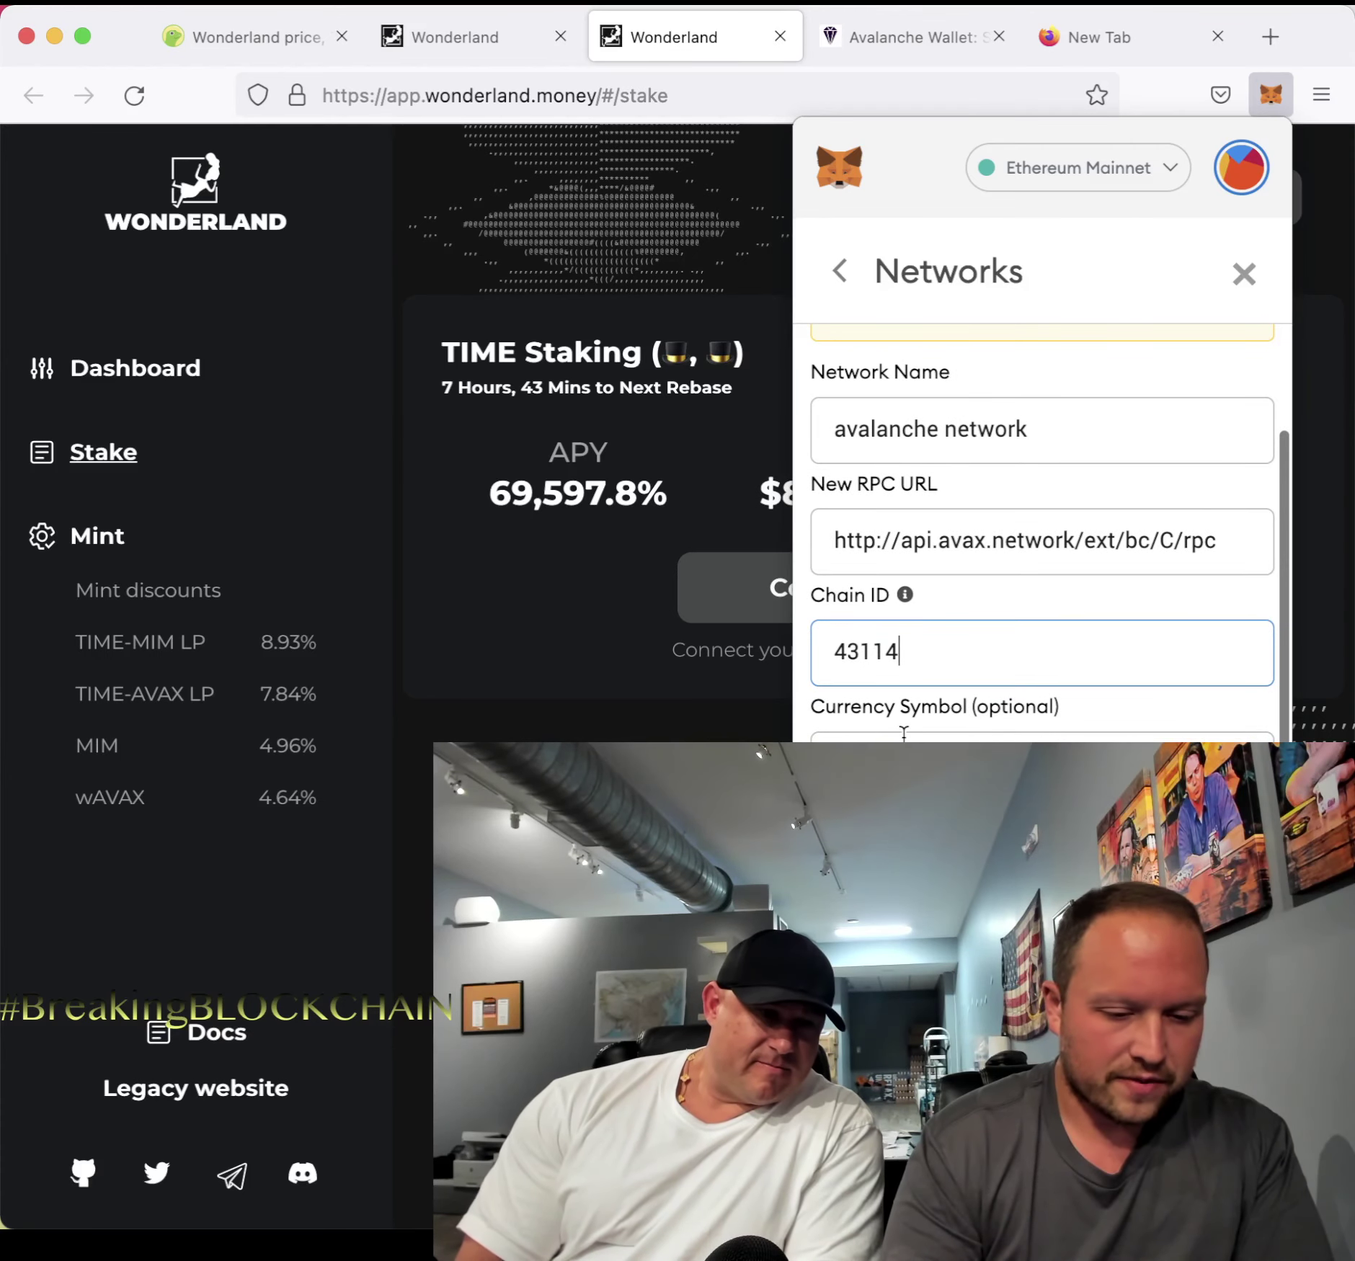
pyautogui.click(904, 733)
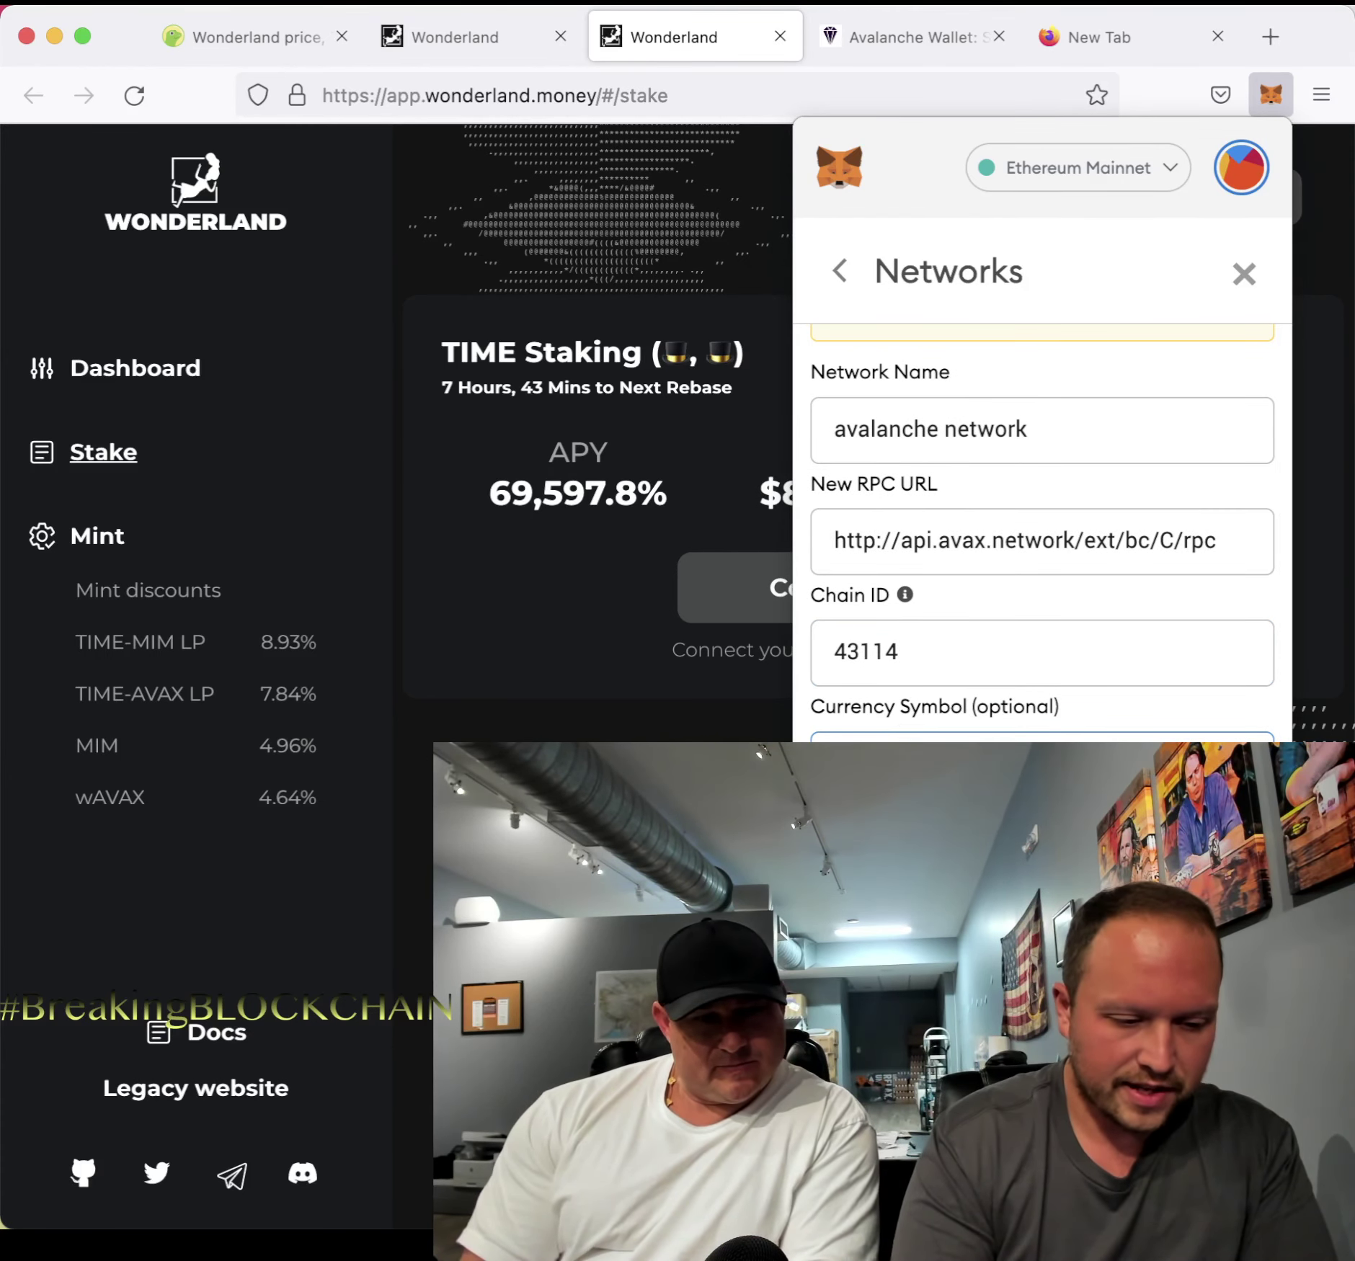
pyautogui.write('AVAX')
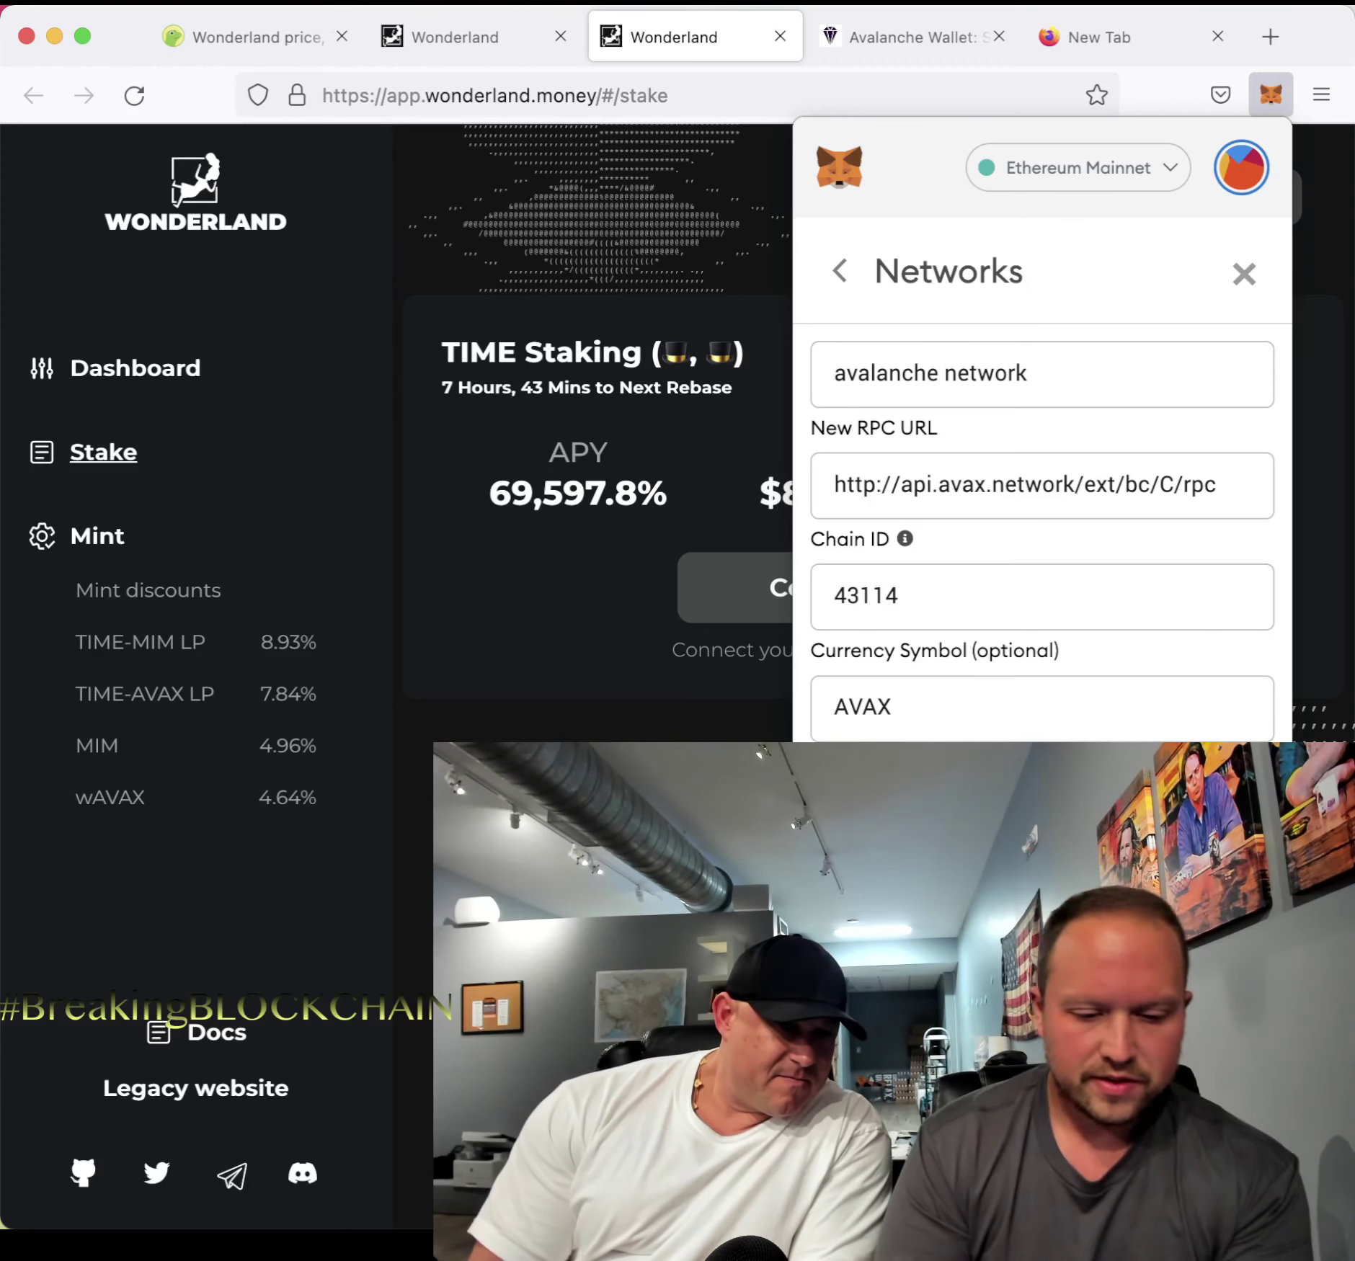
pyautogui.press('Return')
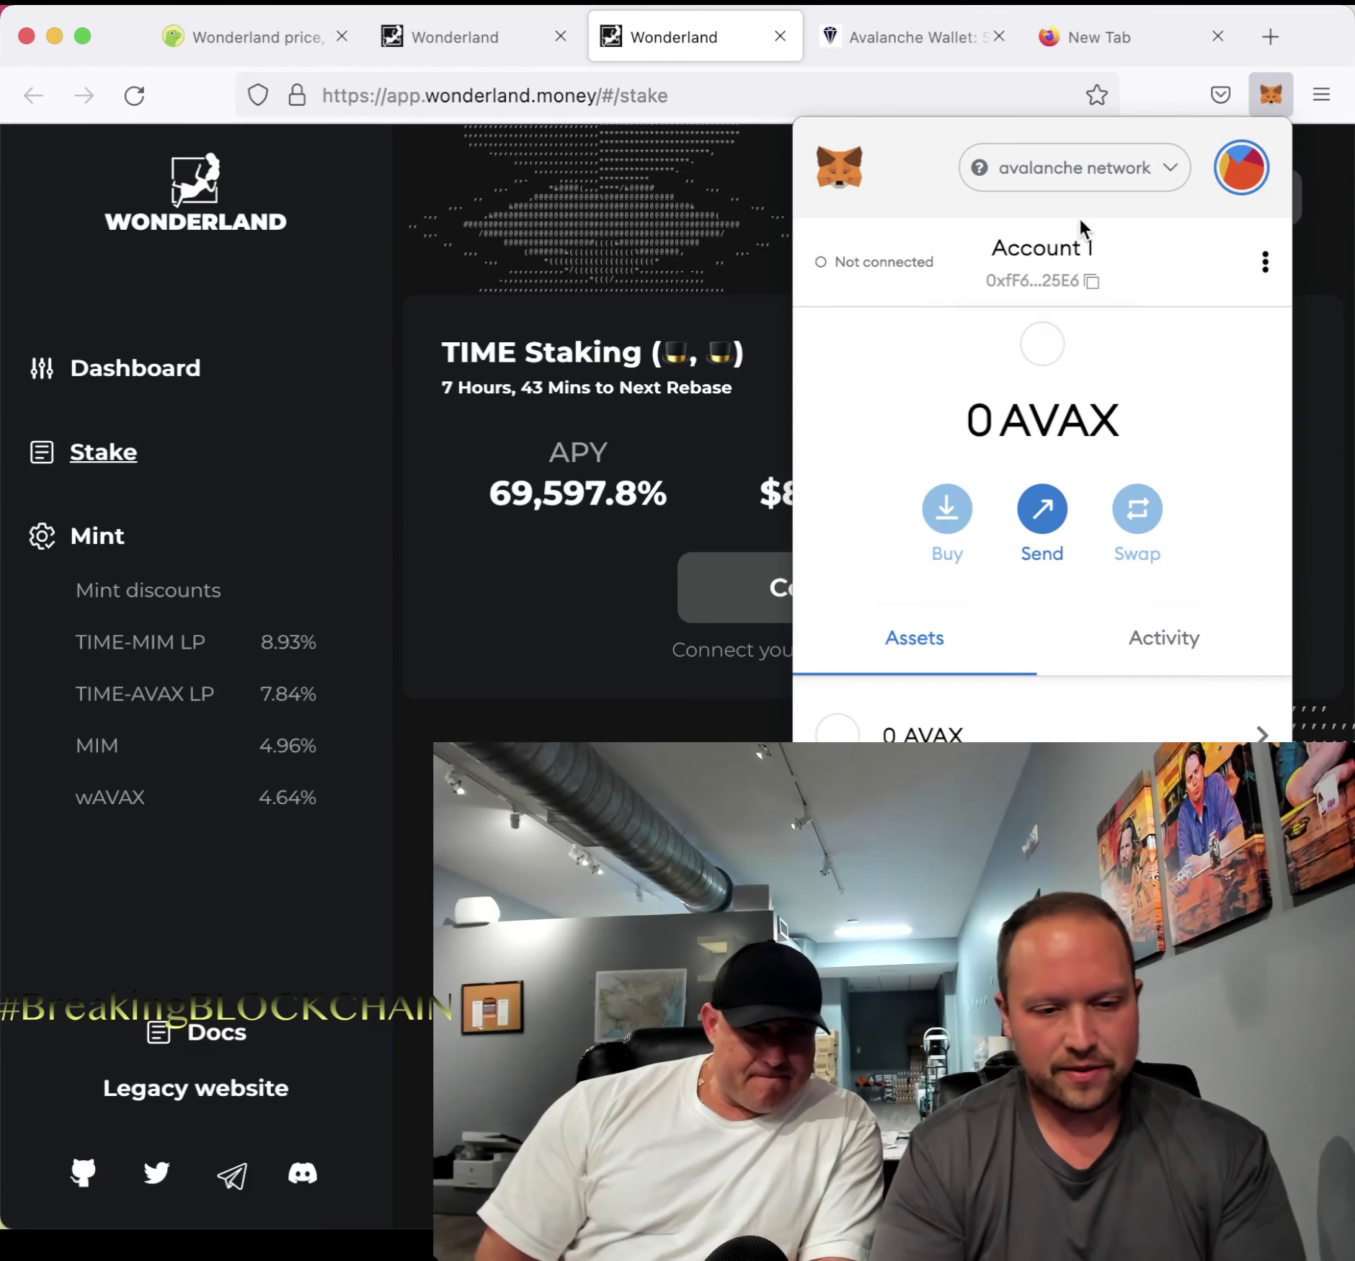
pyautogui.click(1161, 186)
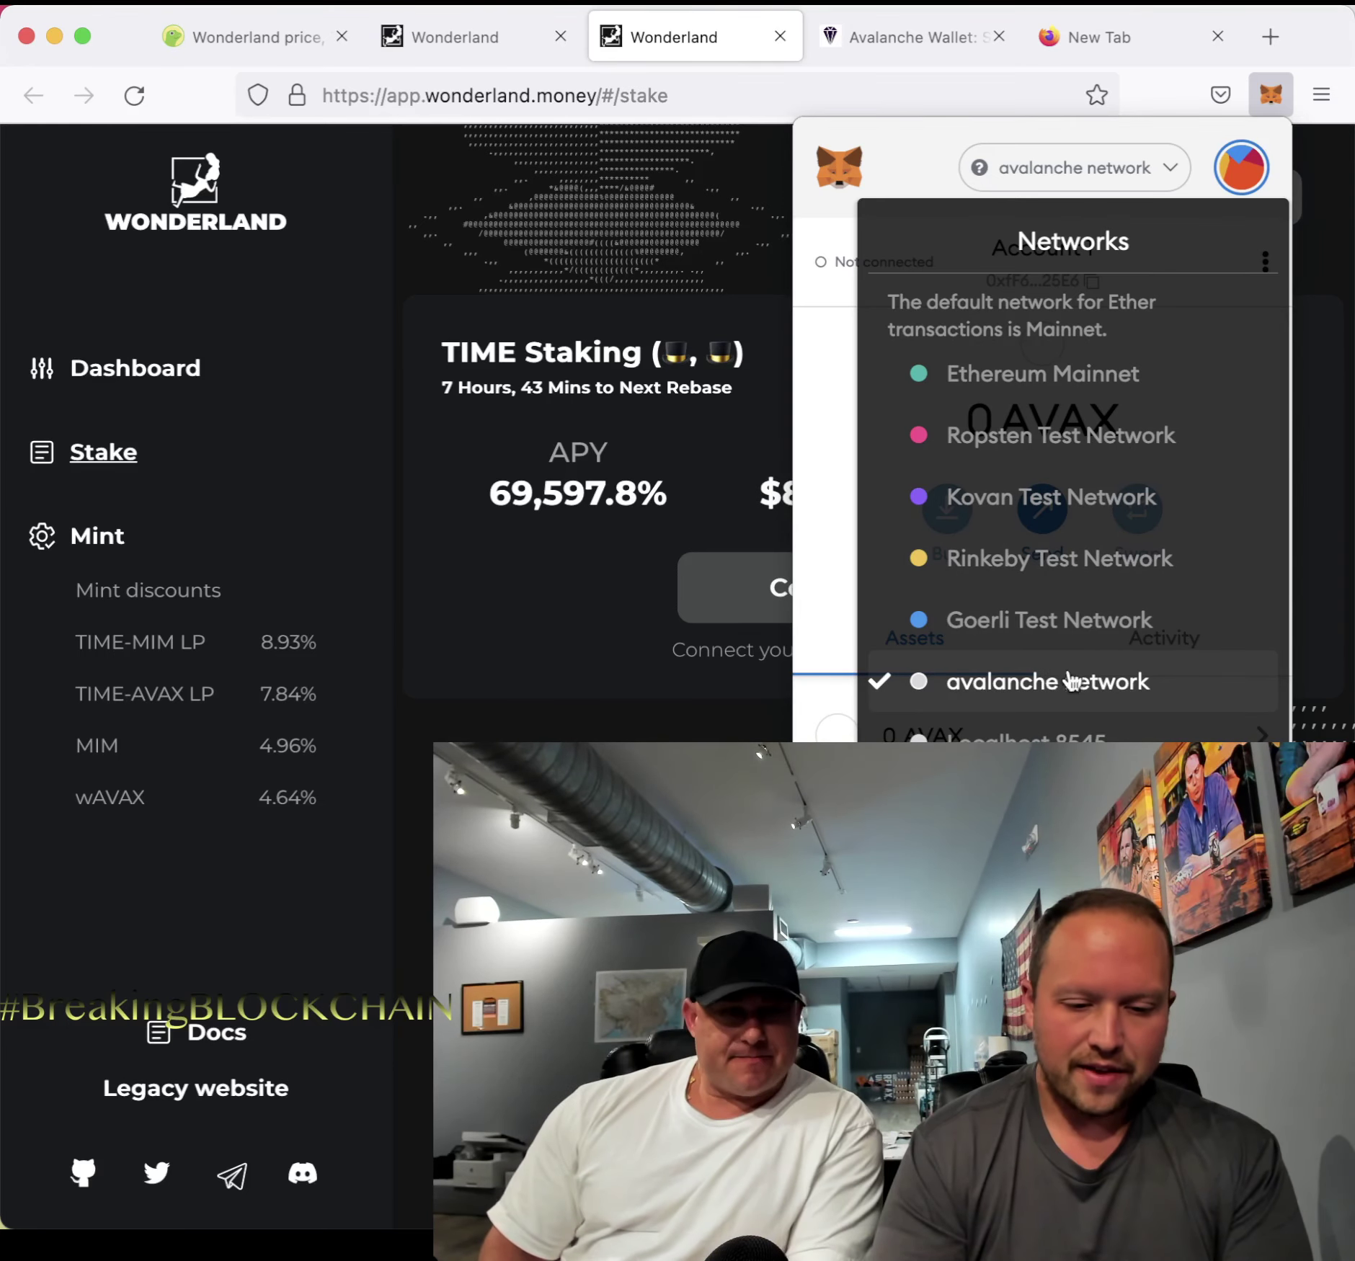
pyautogui.click(1027, 694)
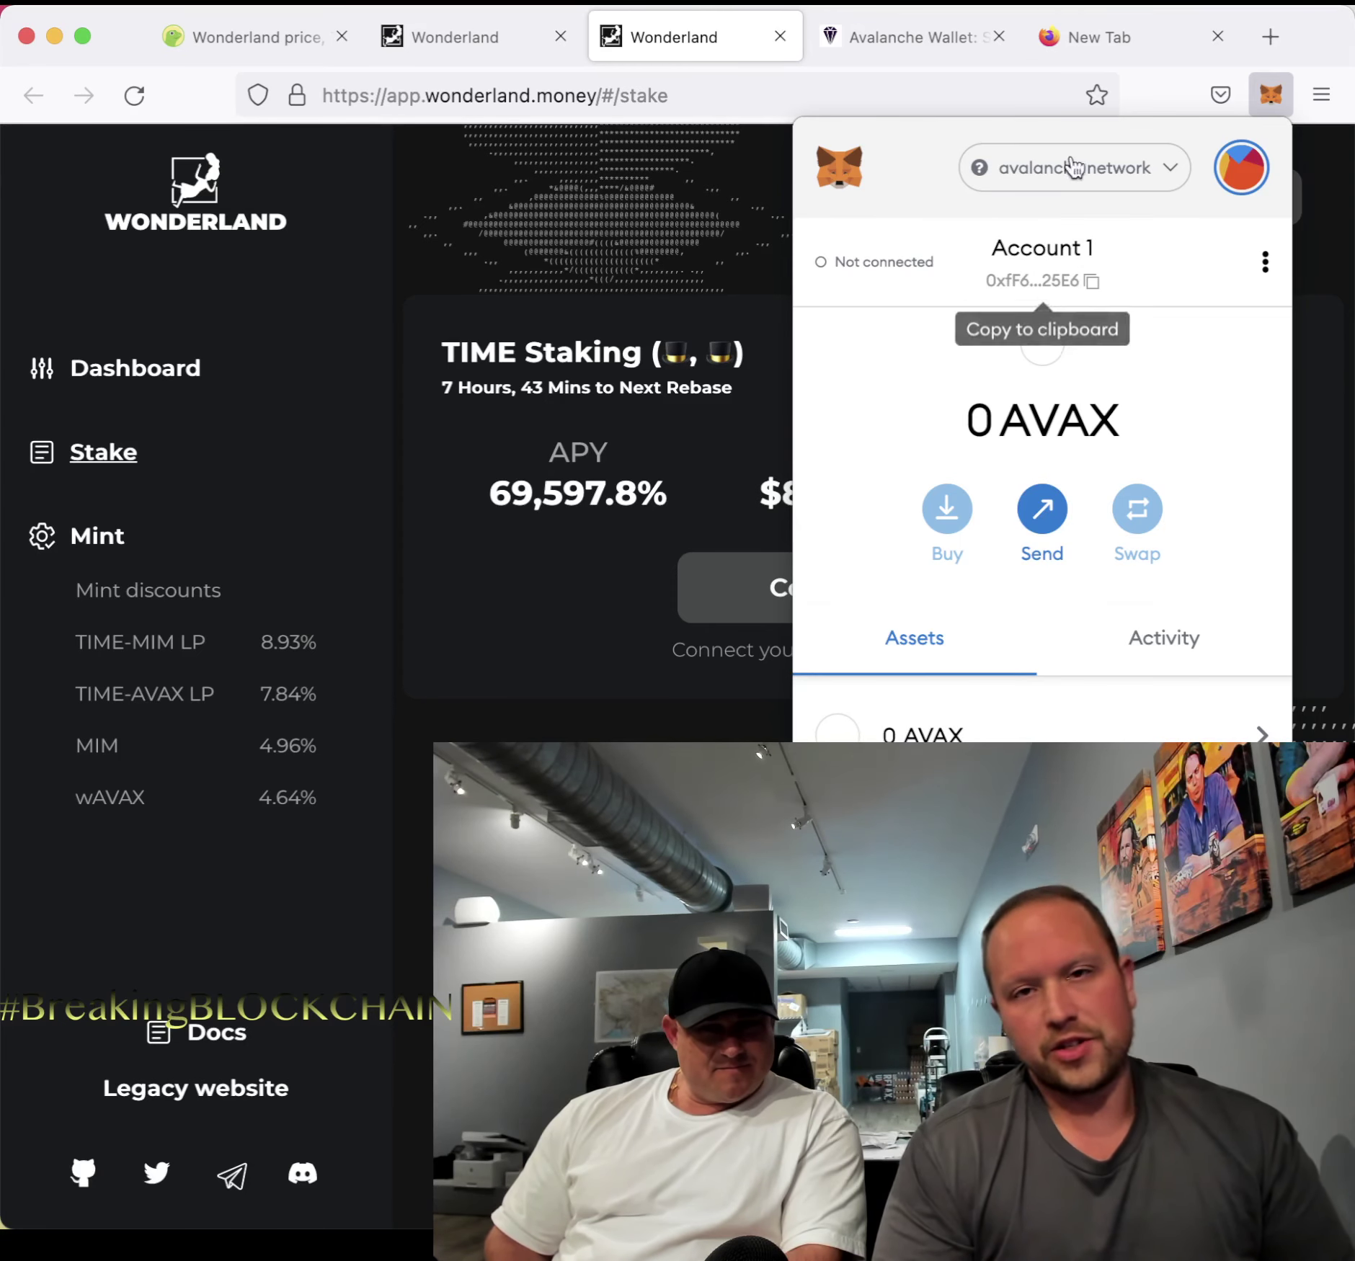
# In the Avalanche Wallet tab, enter traderjoesxyz in the address bar
pyautogui.click(933, 43)
pyautogui.click(904, 95)
pyautogui.click(1218, 384)
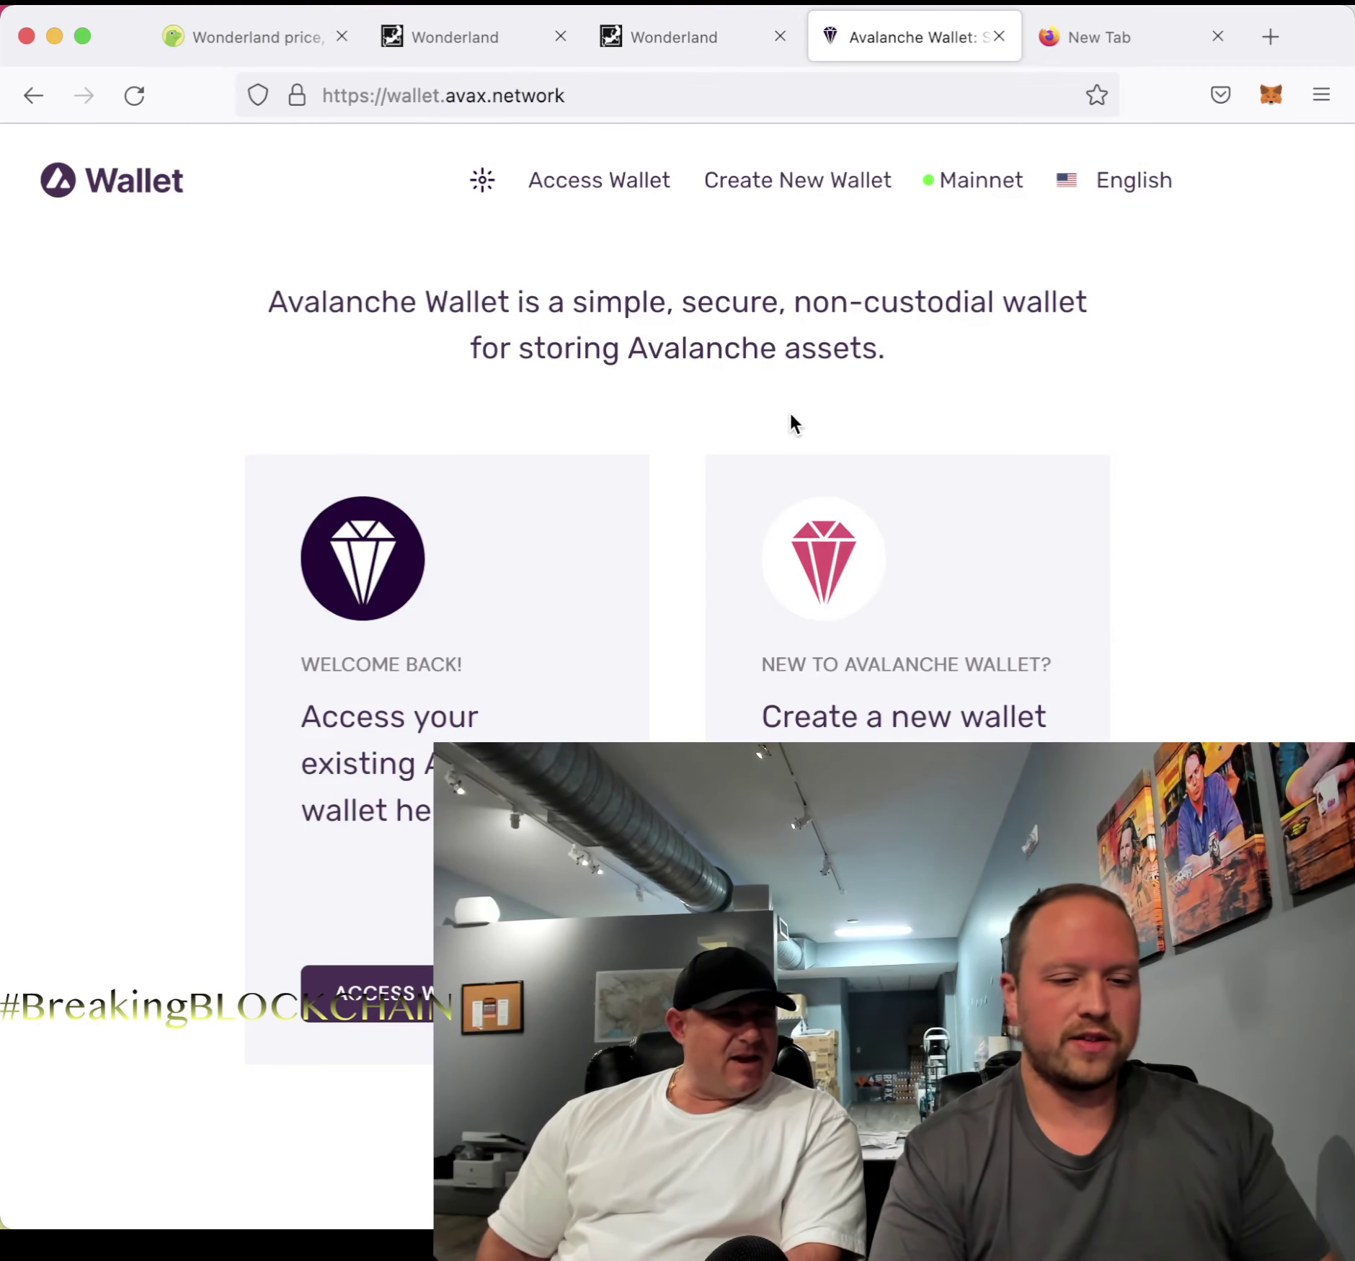
pyautogui.click(608, 98)
pyautogui.write('traderjoes')
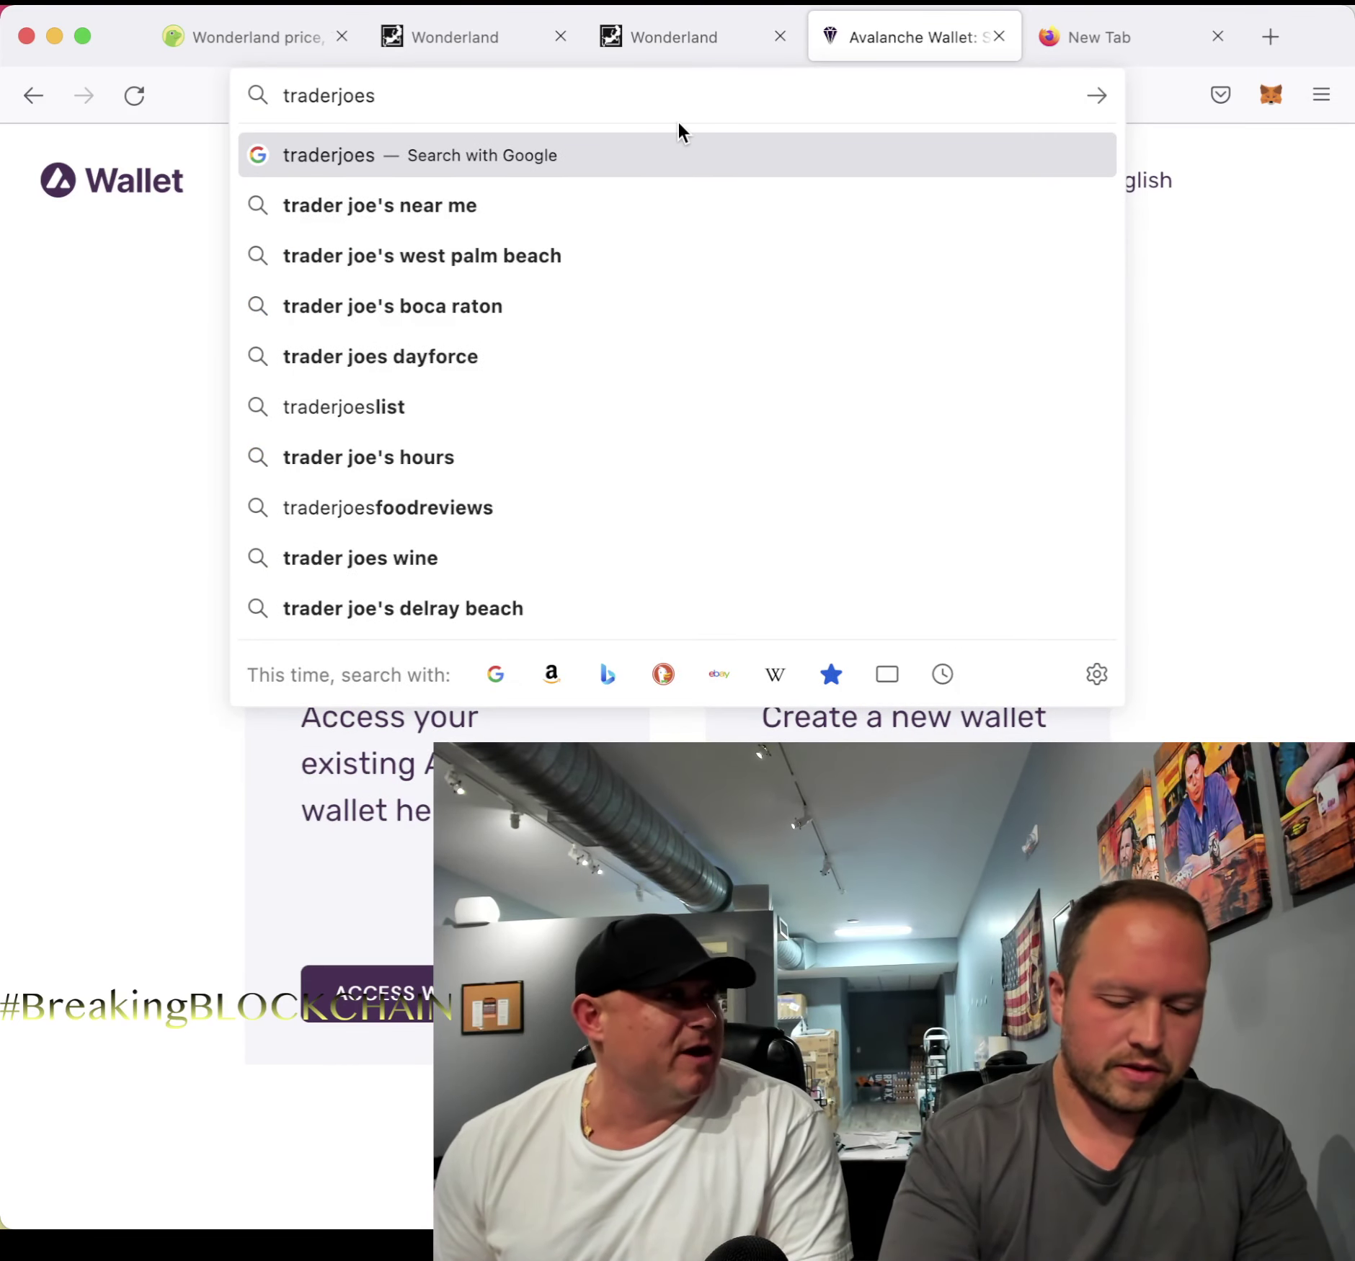
pyautogui.write('xyz')
pyautogui.press('Return')
pyautogui.click(502, 96)
pyautogui.press('BackSpace')
pyautogui.press('BackSpace')
pyautogui.press('BackSpace')
pyautogui.press('BackSpace')
pyautogui.press('Return')
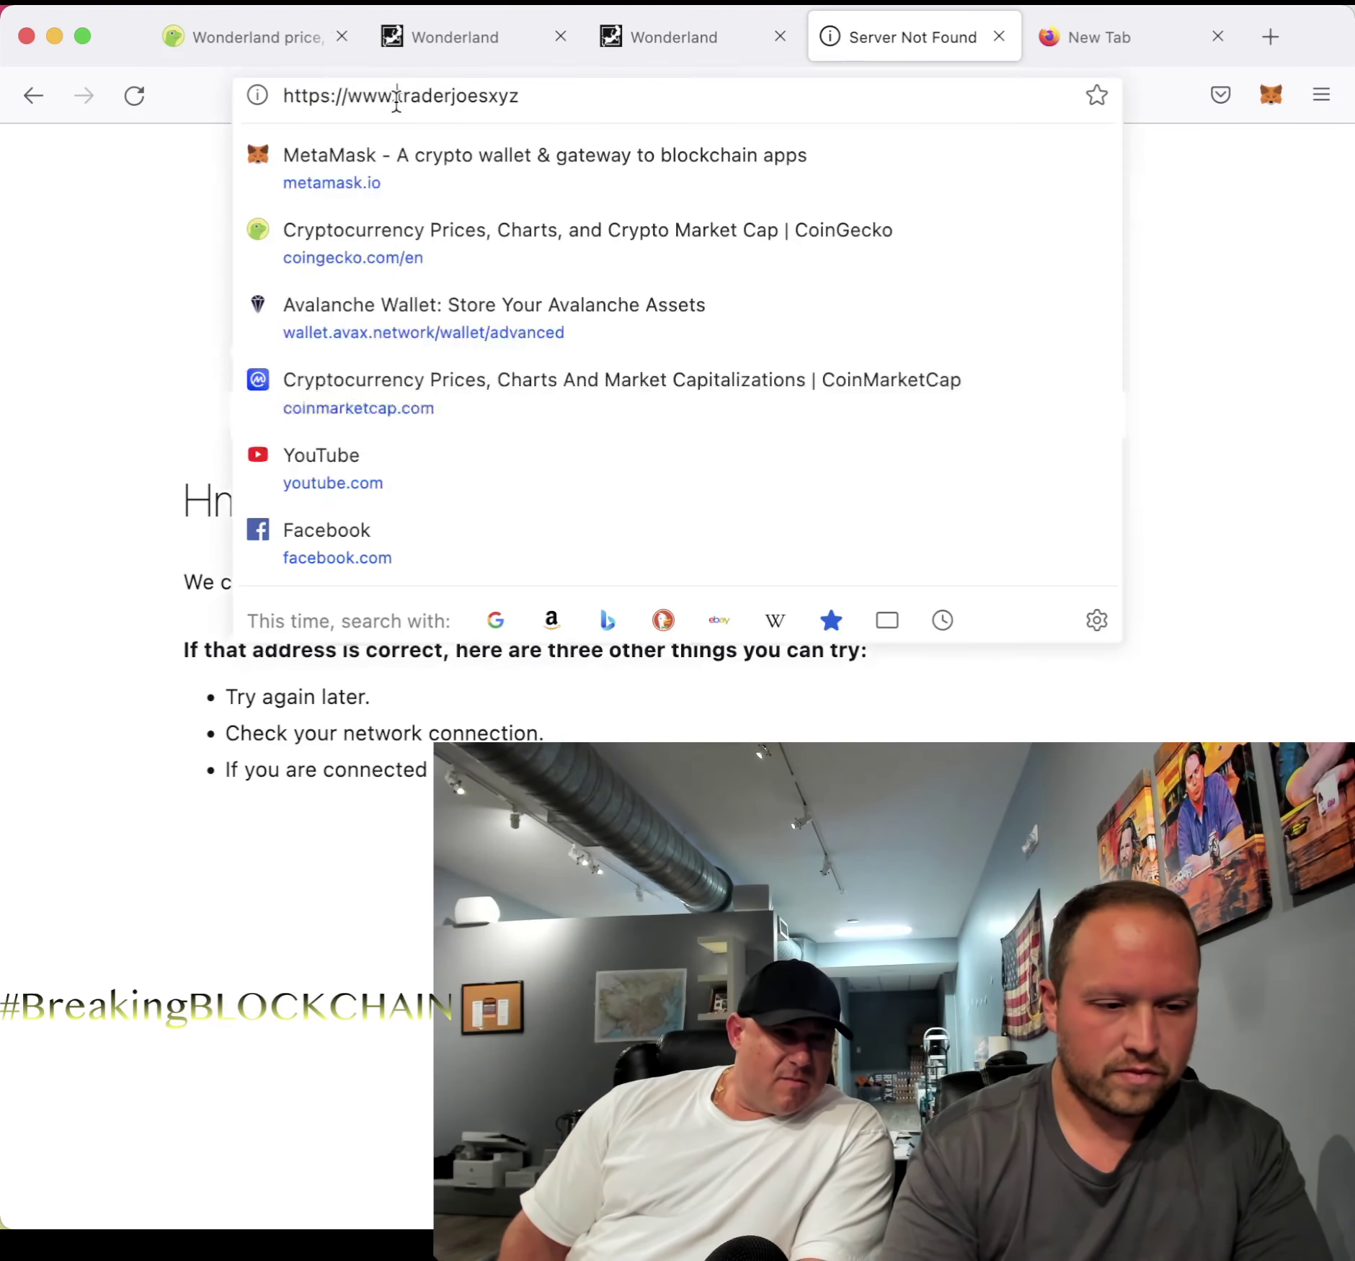
pyautogui.moveTo(395, 97); pyautogui.dragTo(199, 83)
pyautogui.press('BackSpace')
pyautogui.press('Return')
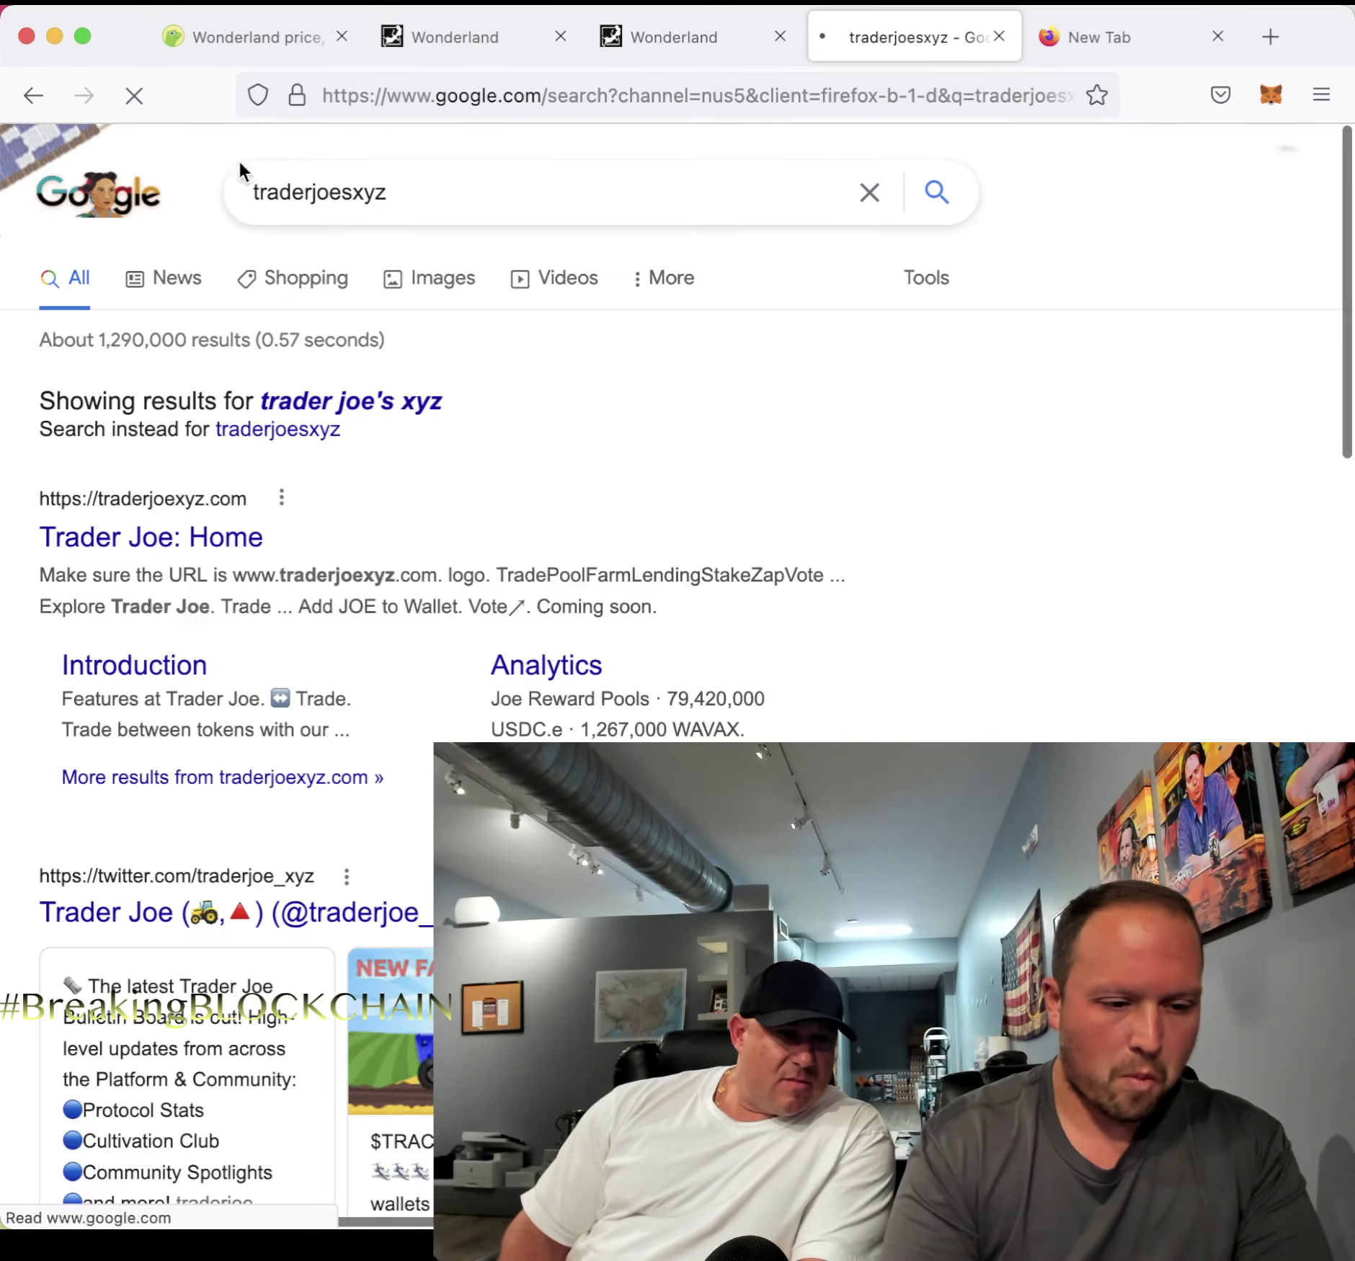
# Go from the Trader Joe result to its Trade page and open the From token list
pyautogui.click(231, 546)
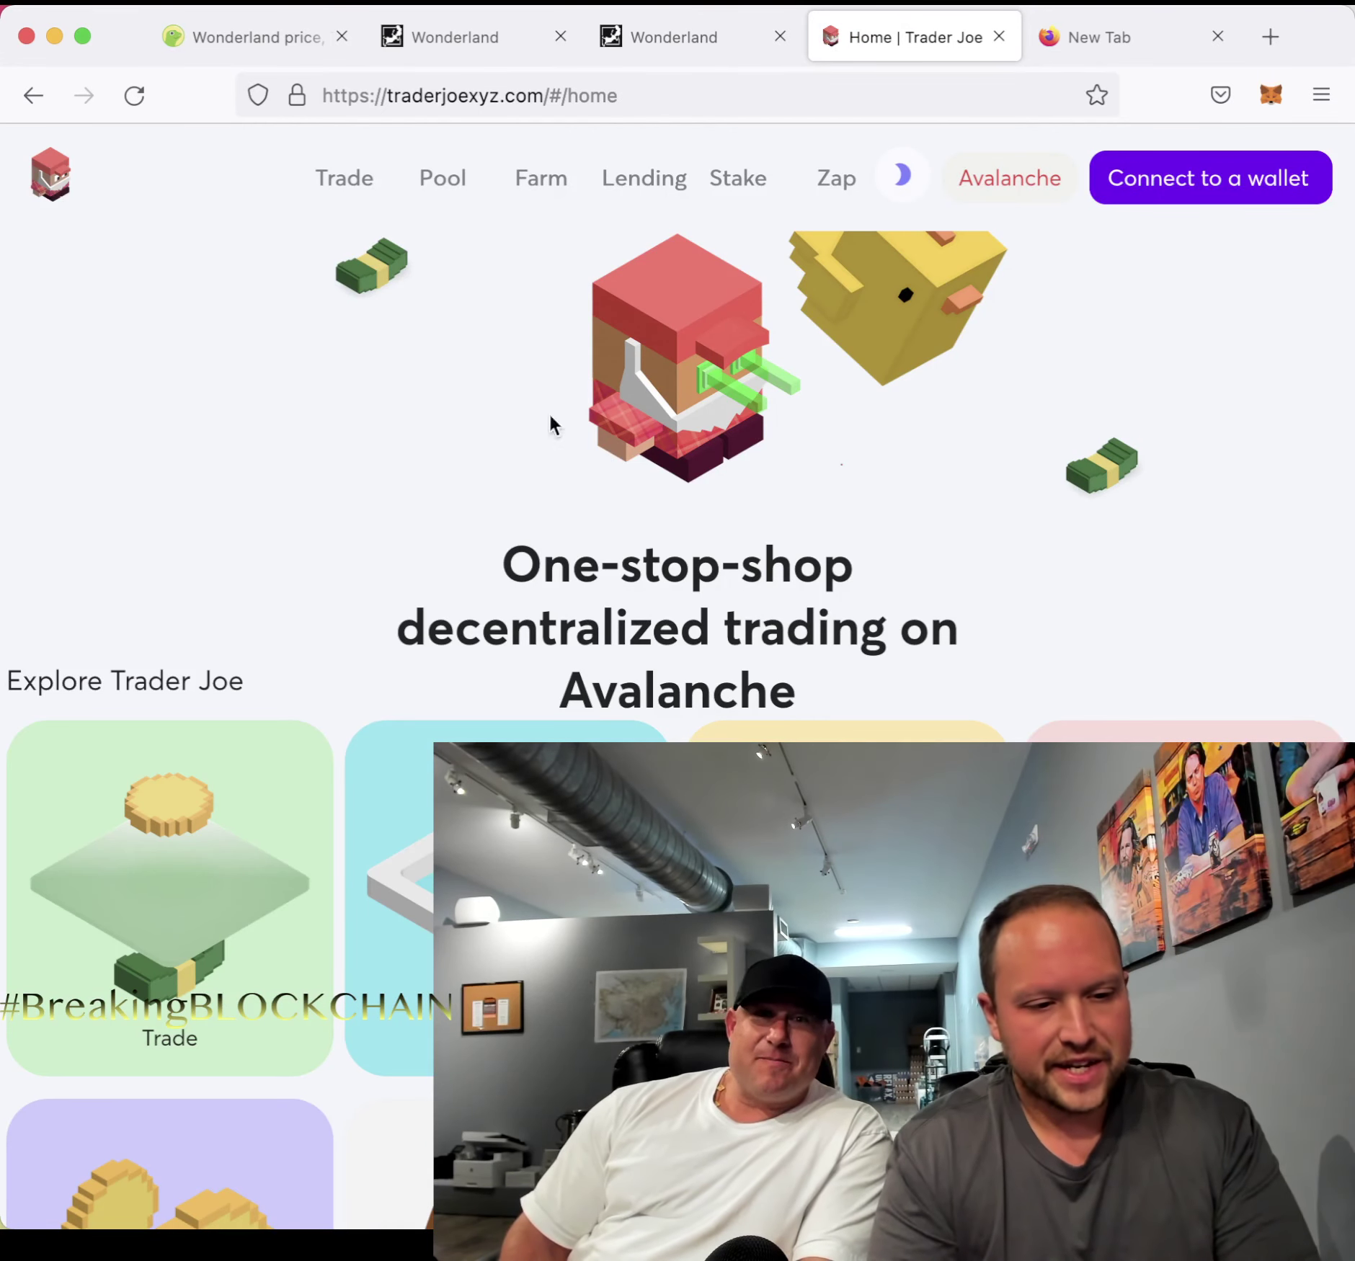
pyautogui.click(343, 180)
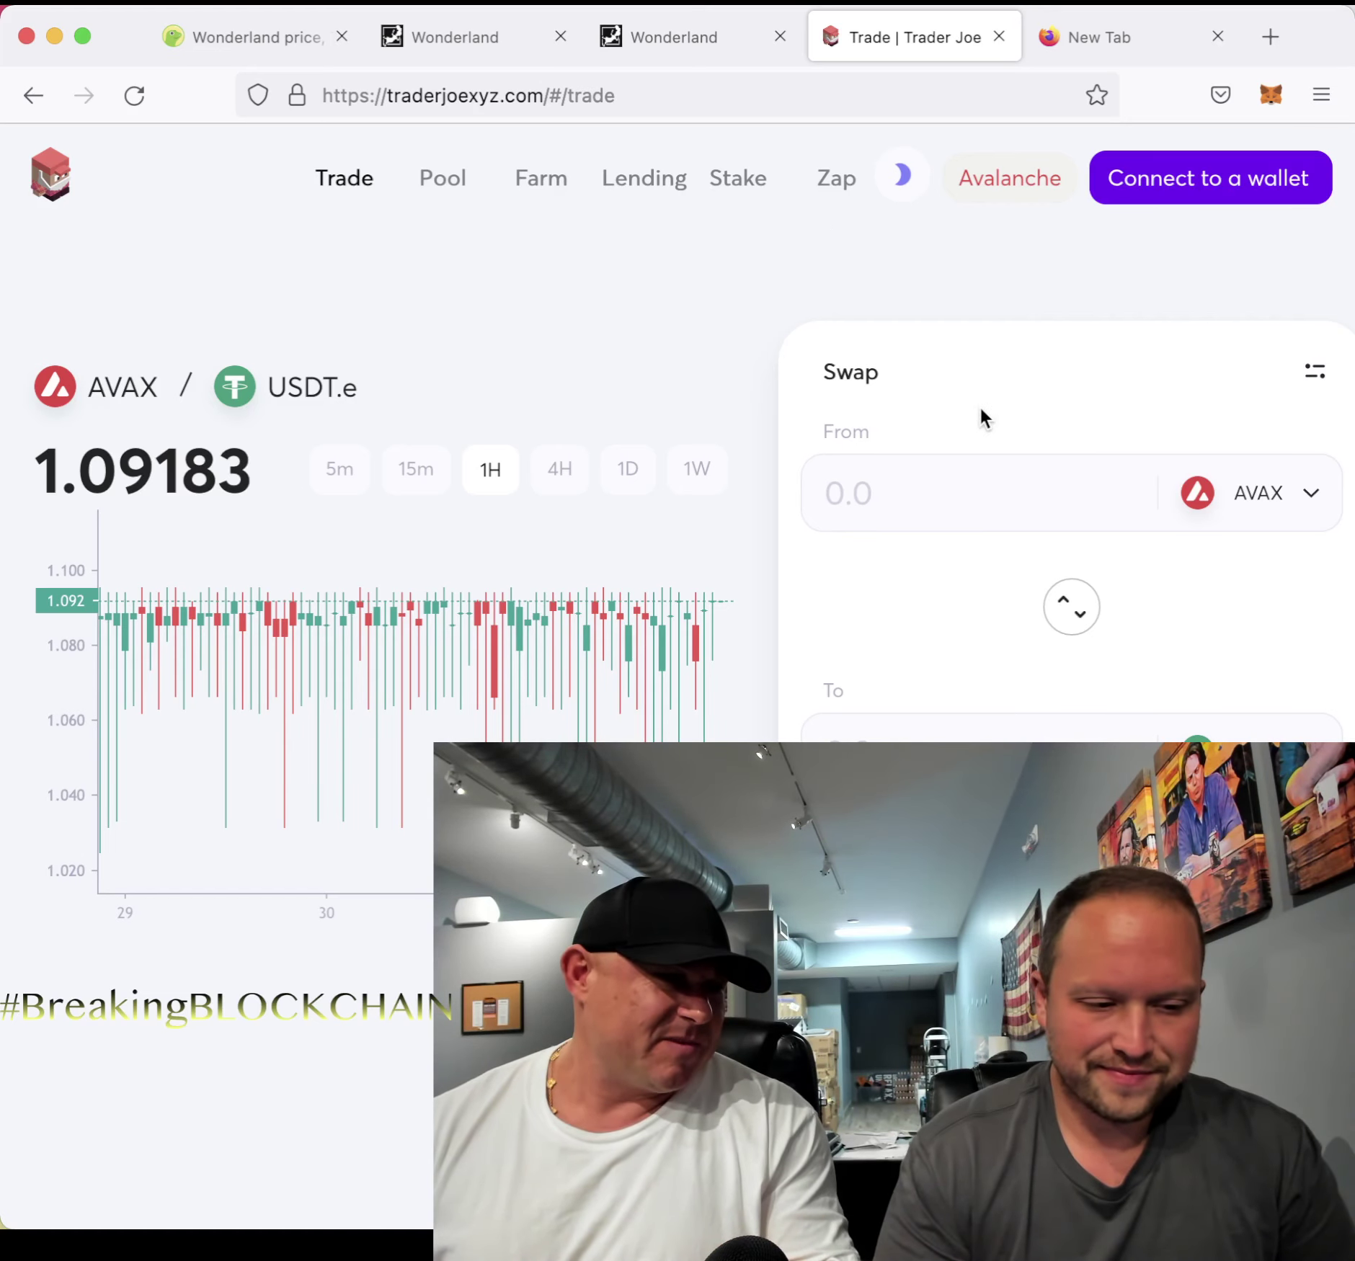
pyautogui.scroll(-2, 981, 409)
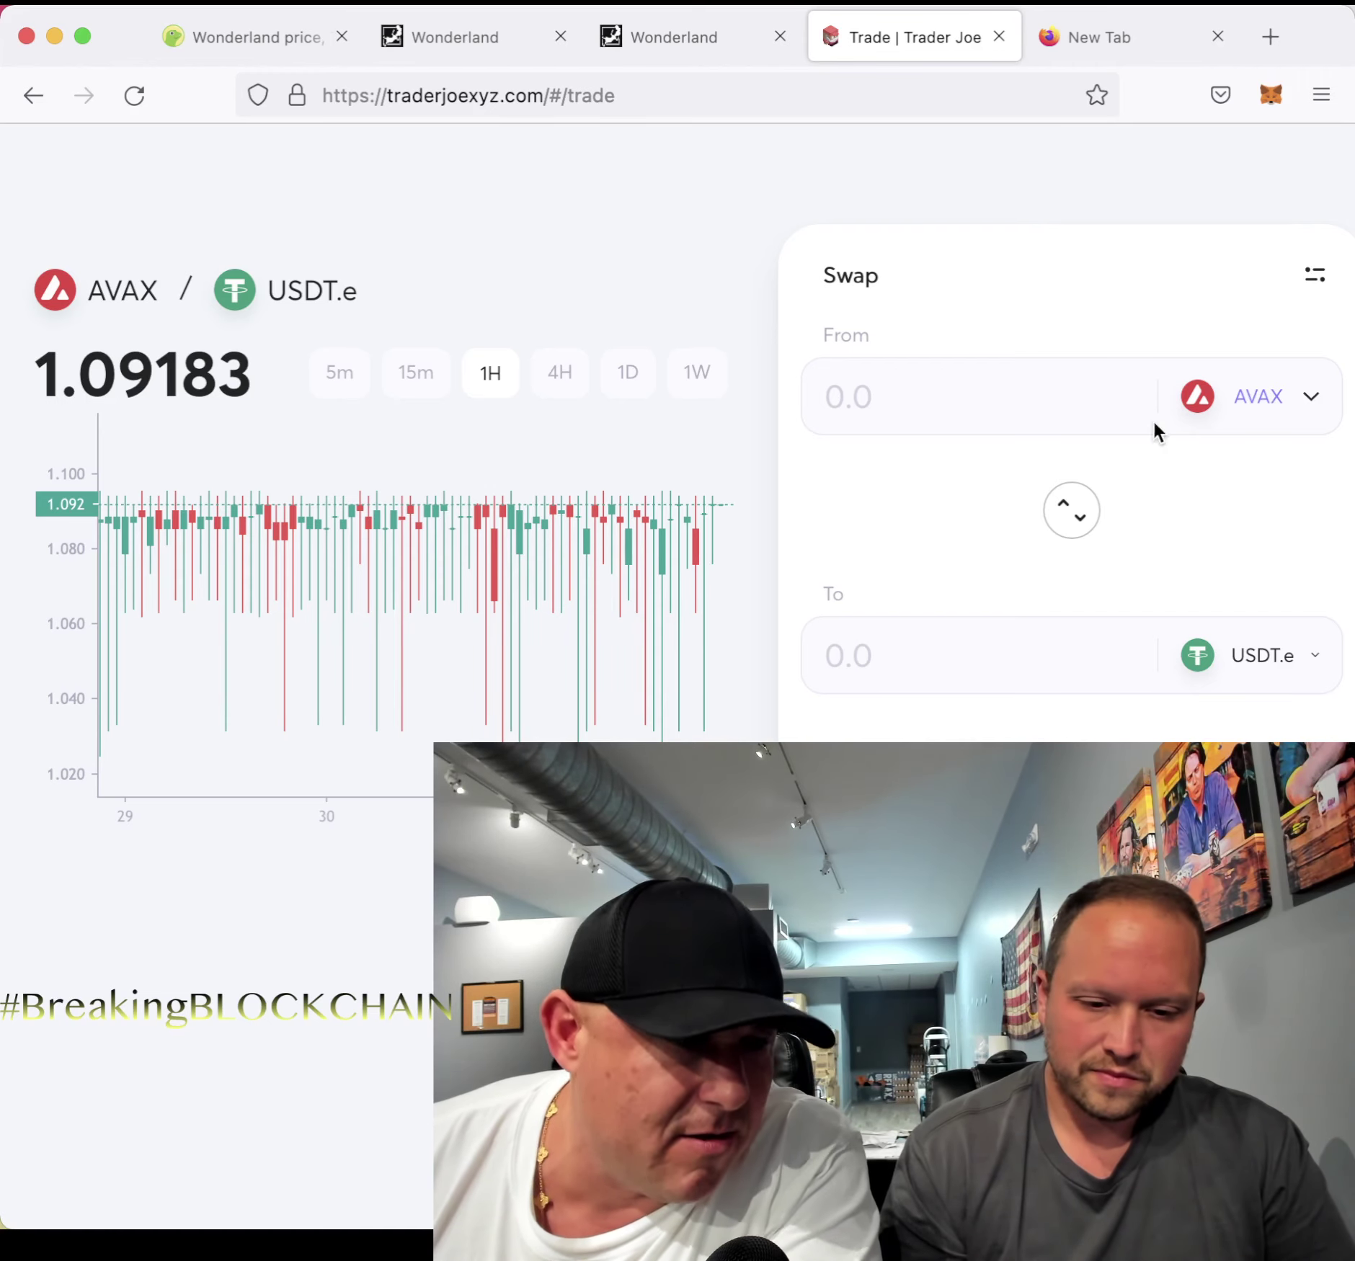
pyautogui.click(1228, 405)
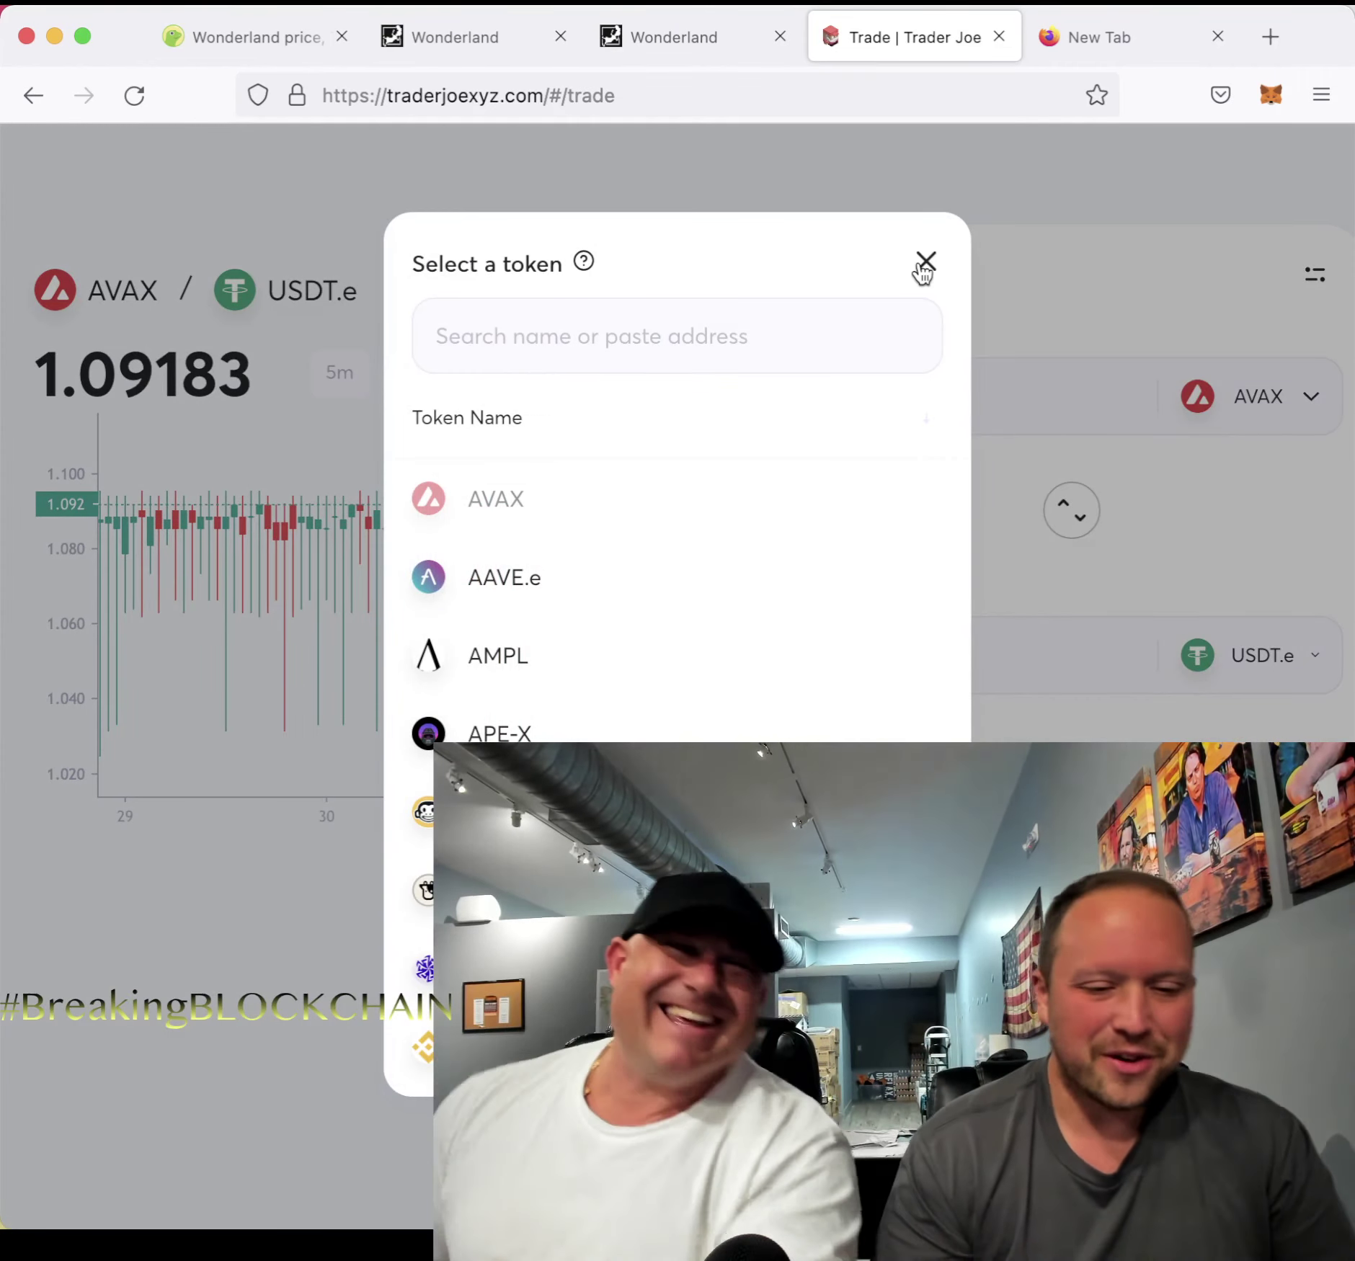
# Close the token list, then search 'time' in the To token selector and pick TIME
pyautogui.click(924, 261)
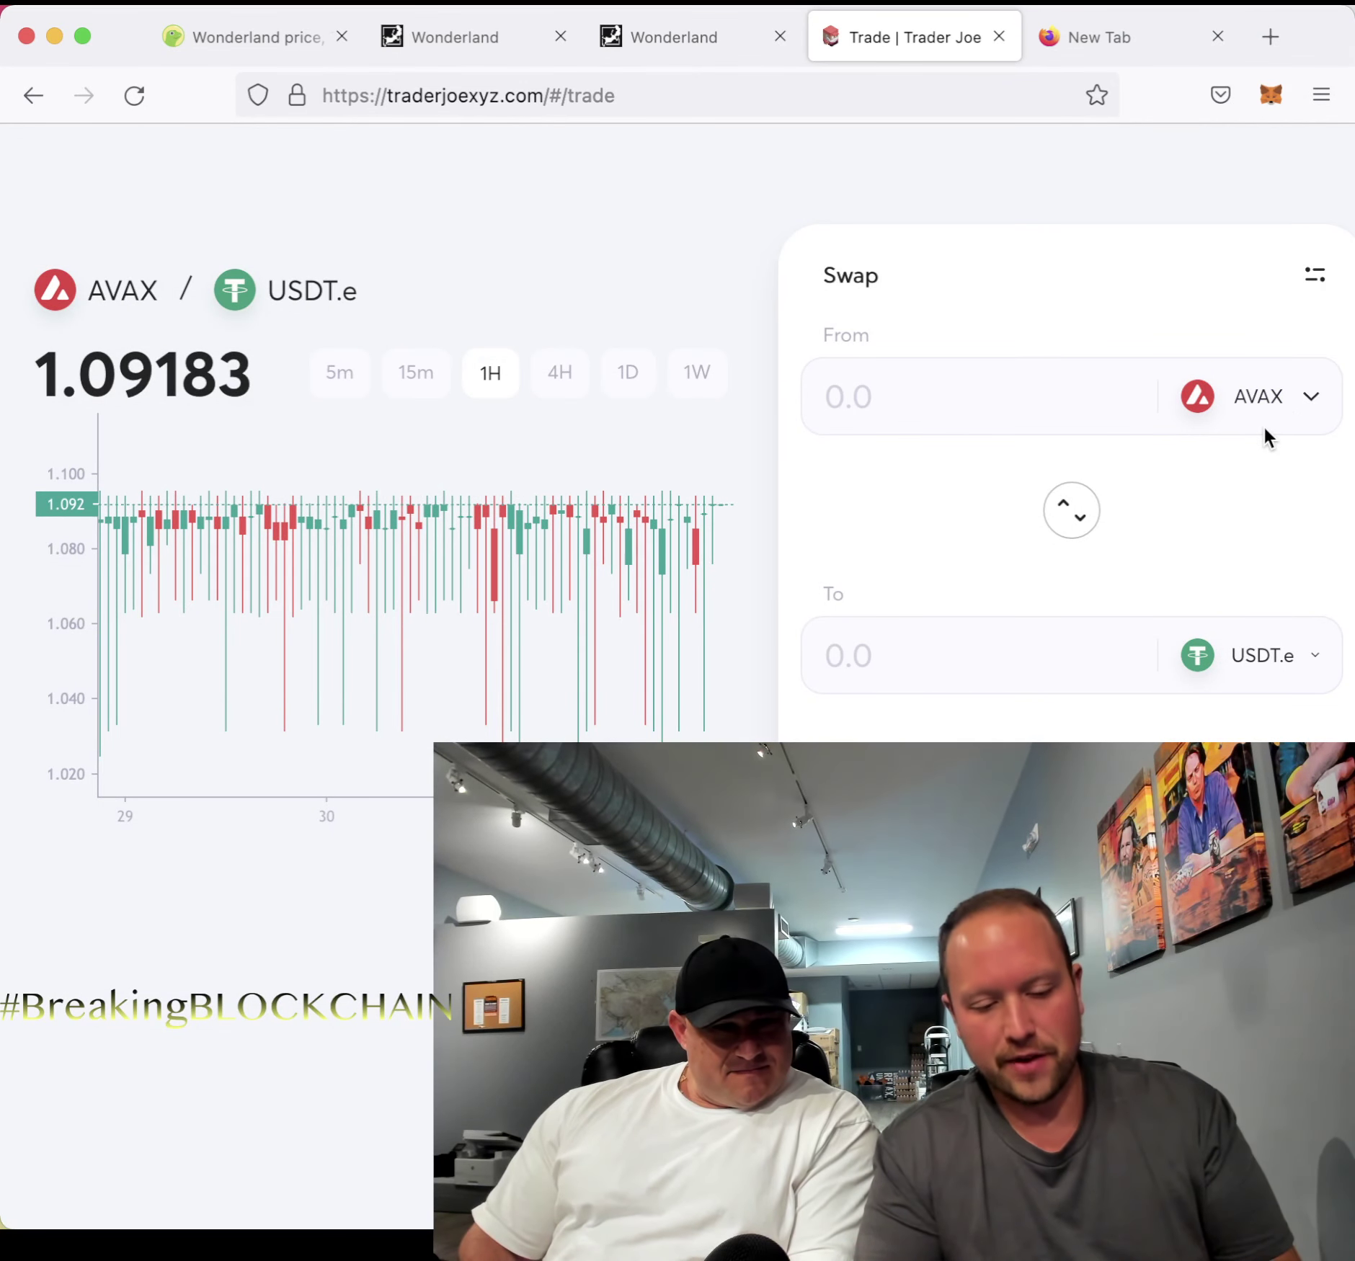
pyautogui.click(1277, 655)
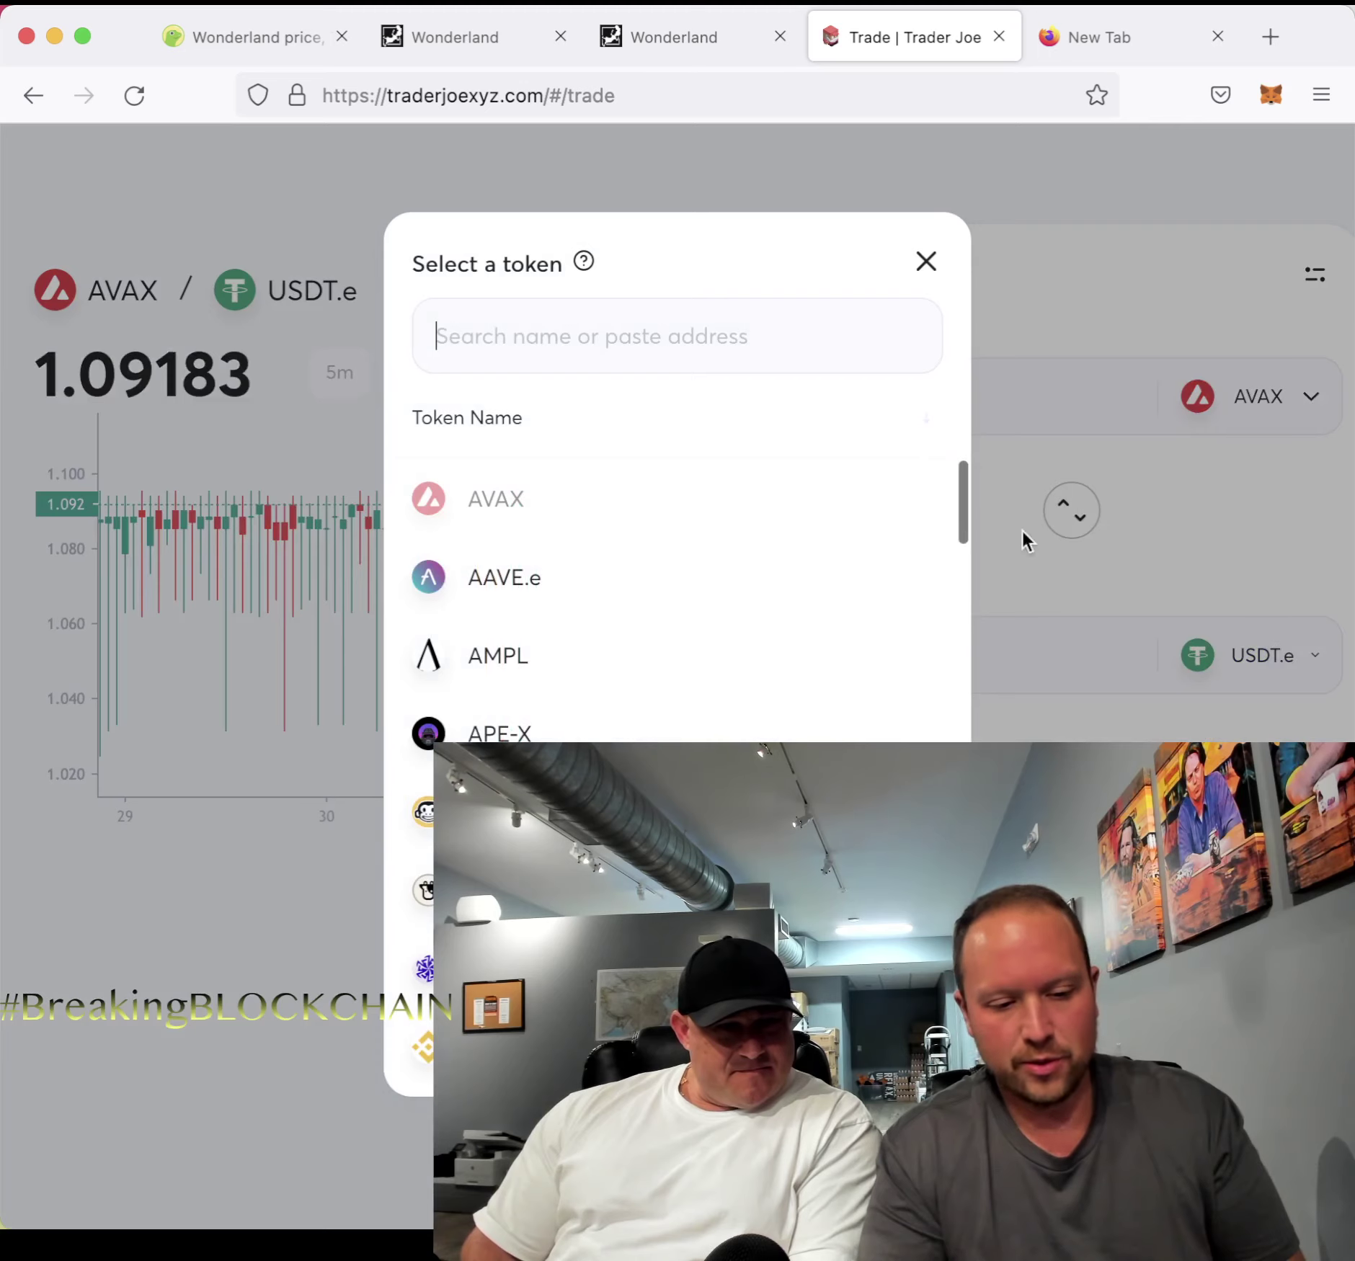
pyautogui.click(728, 351)
pyautogui.write('wonderland')
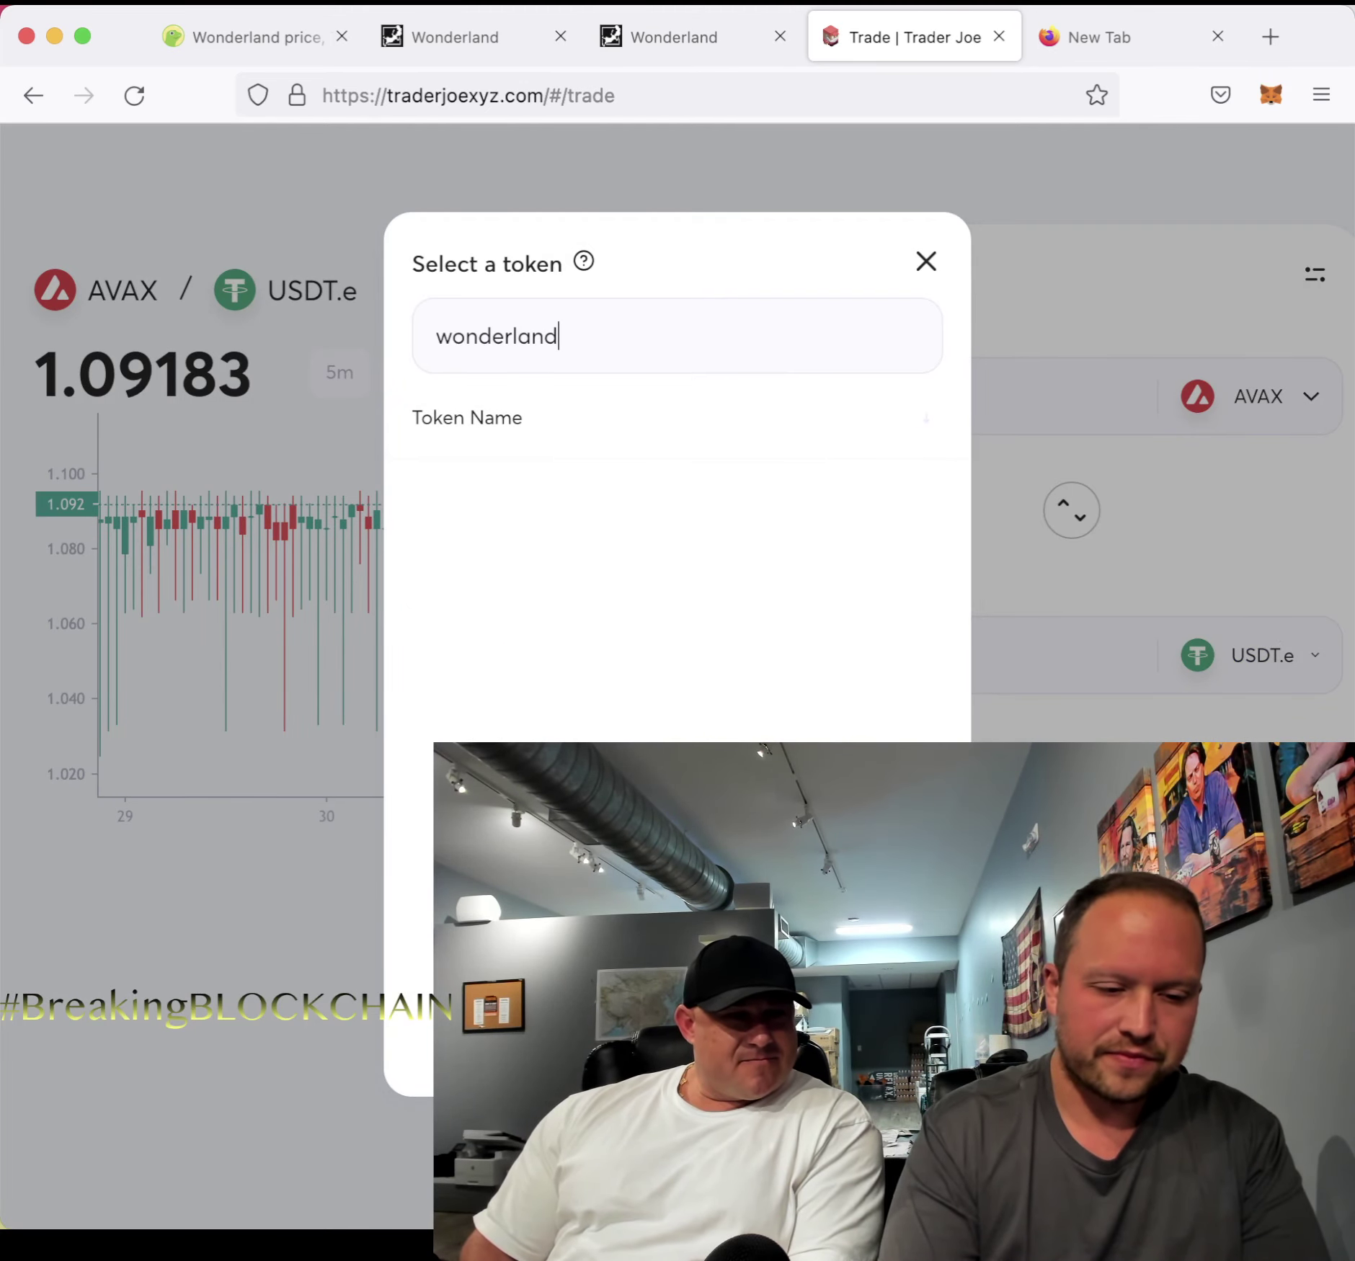
pyautogui.doubleClick(699, 312)
pyautogui.write('time')
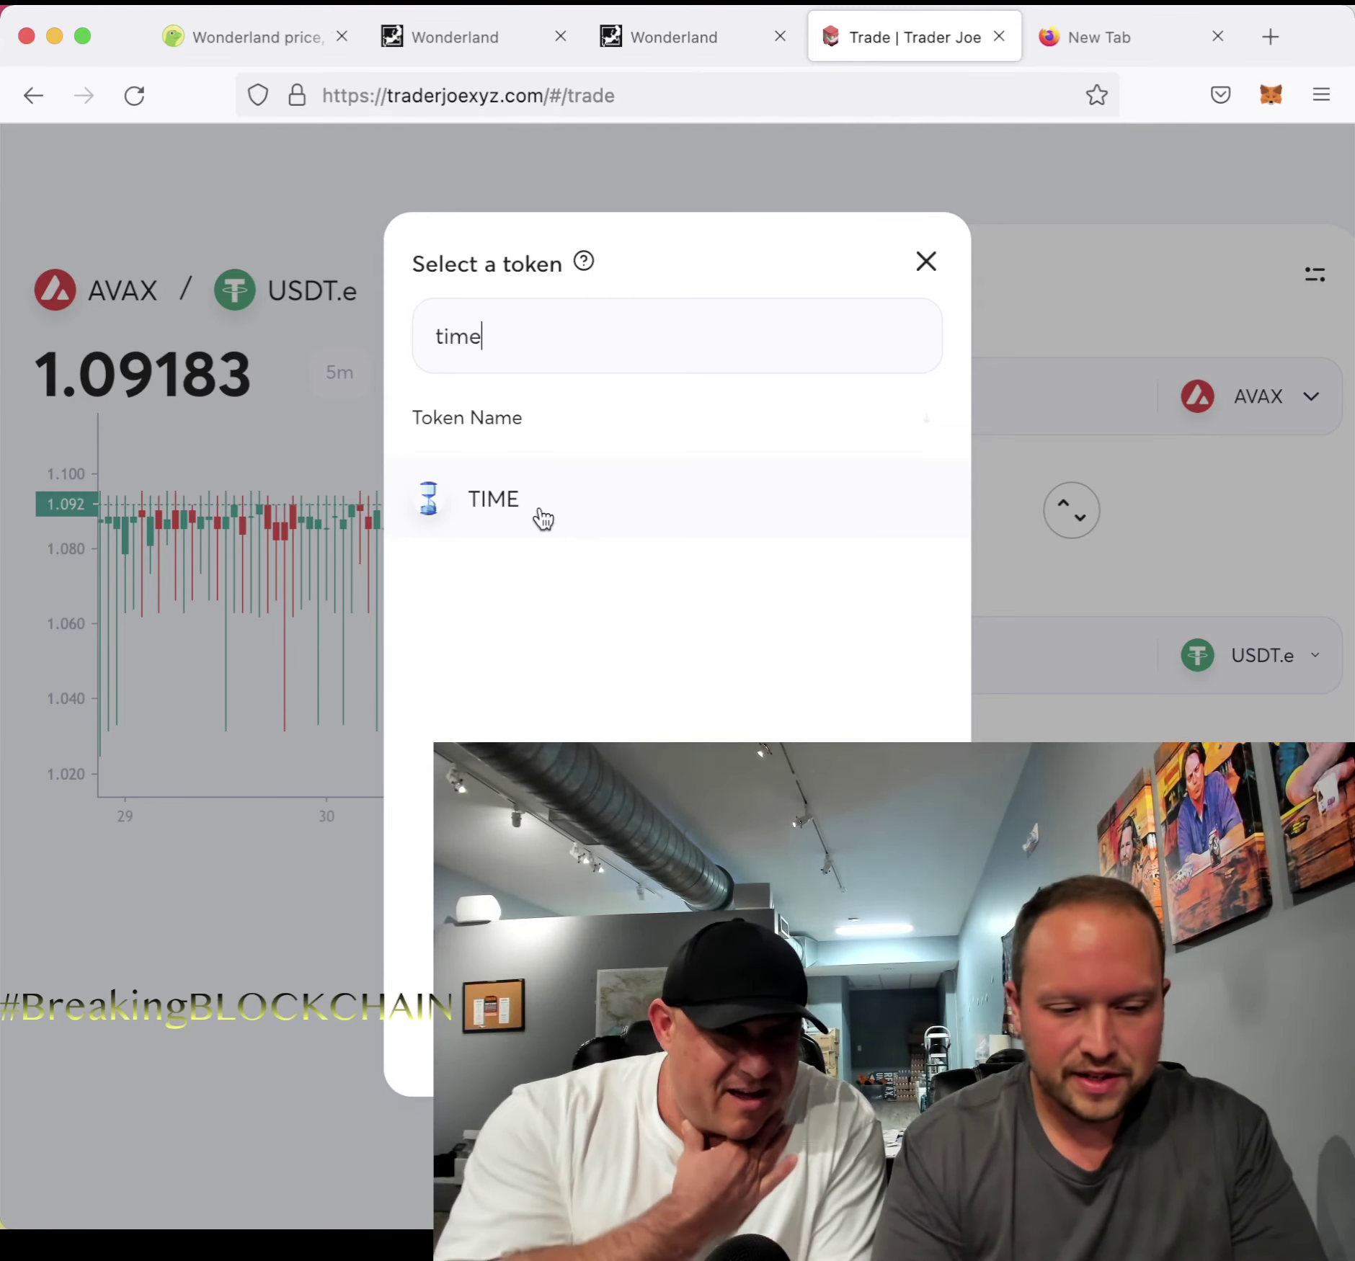
pyautogui.click(541, 511)
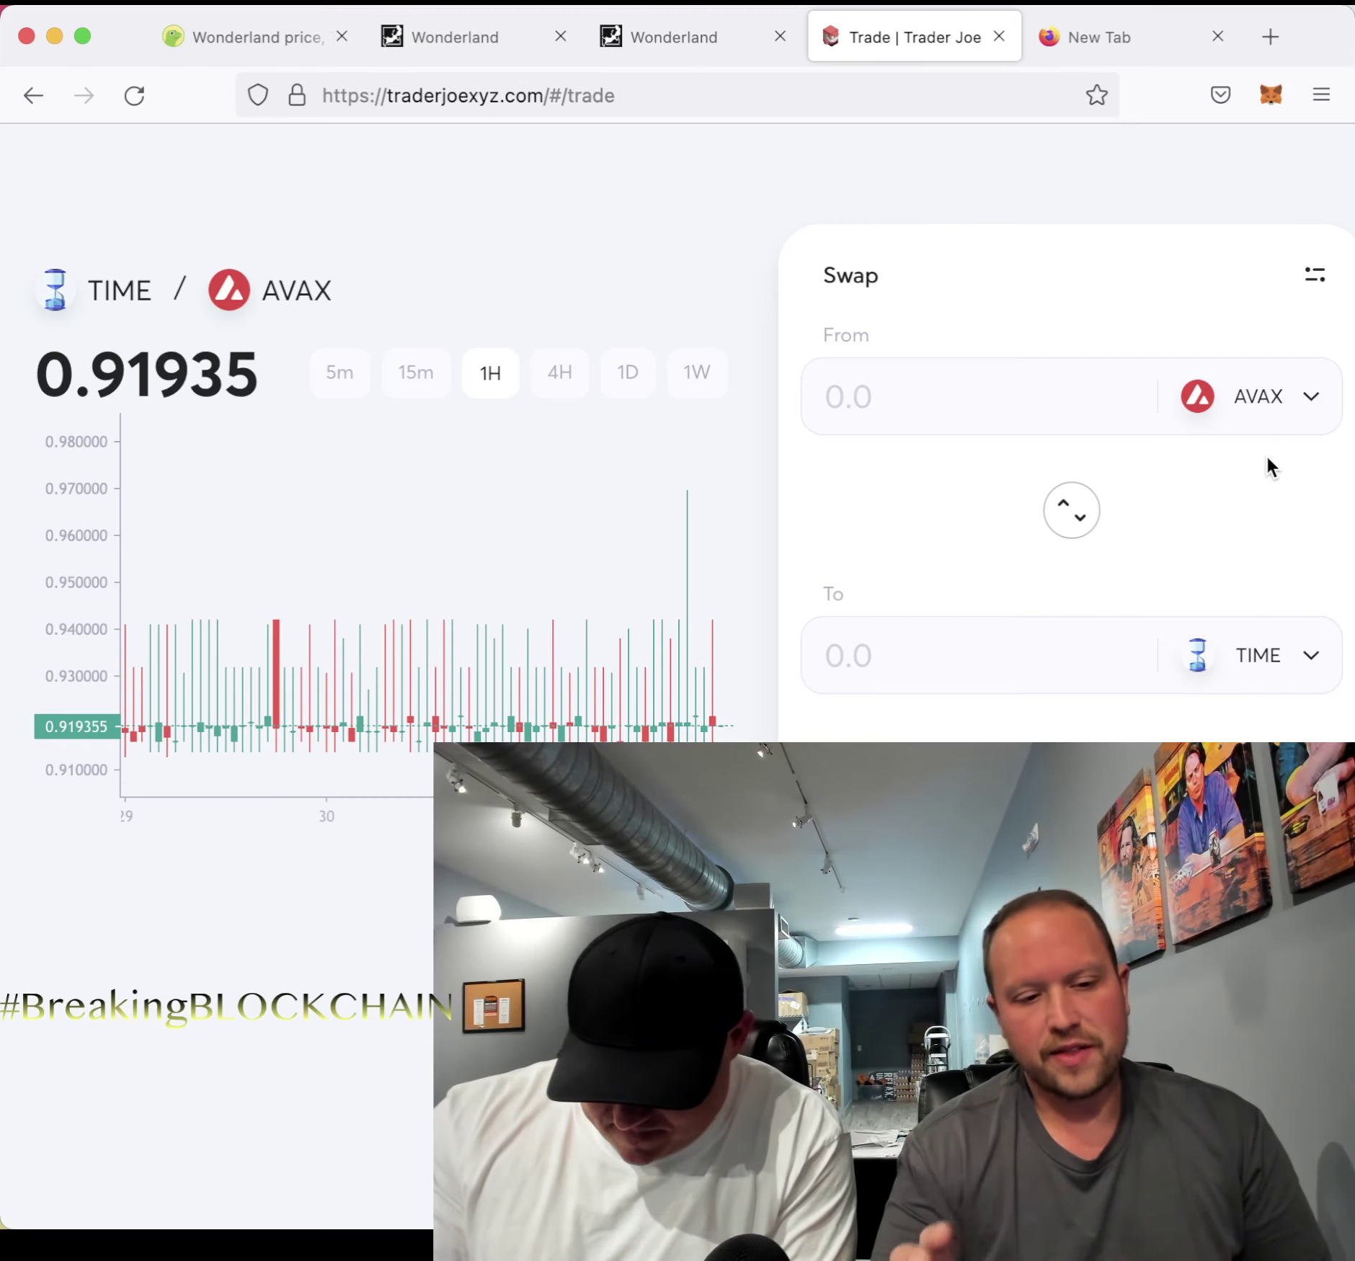
pyautogui.click(1262, 92)
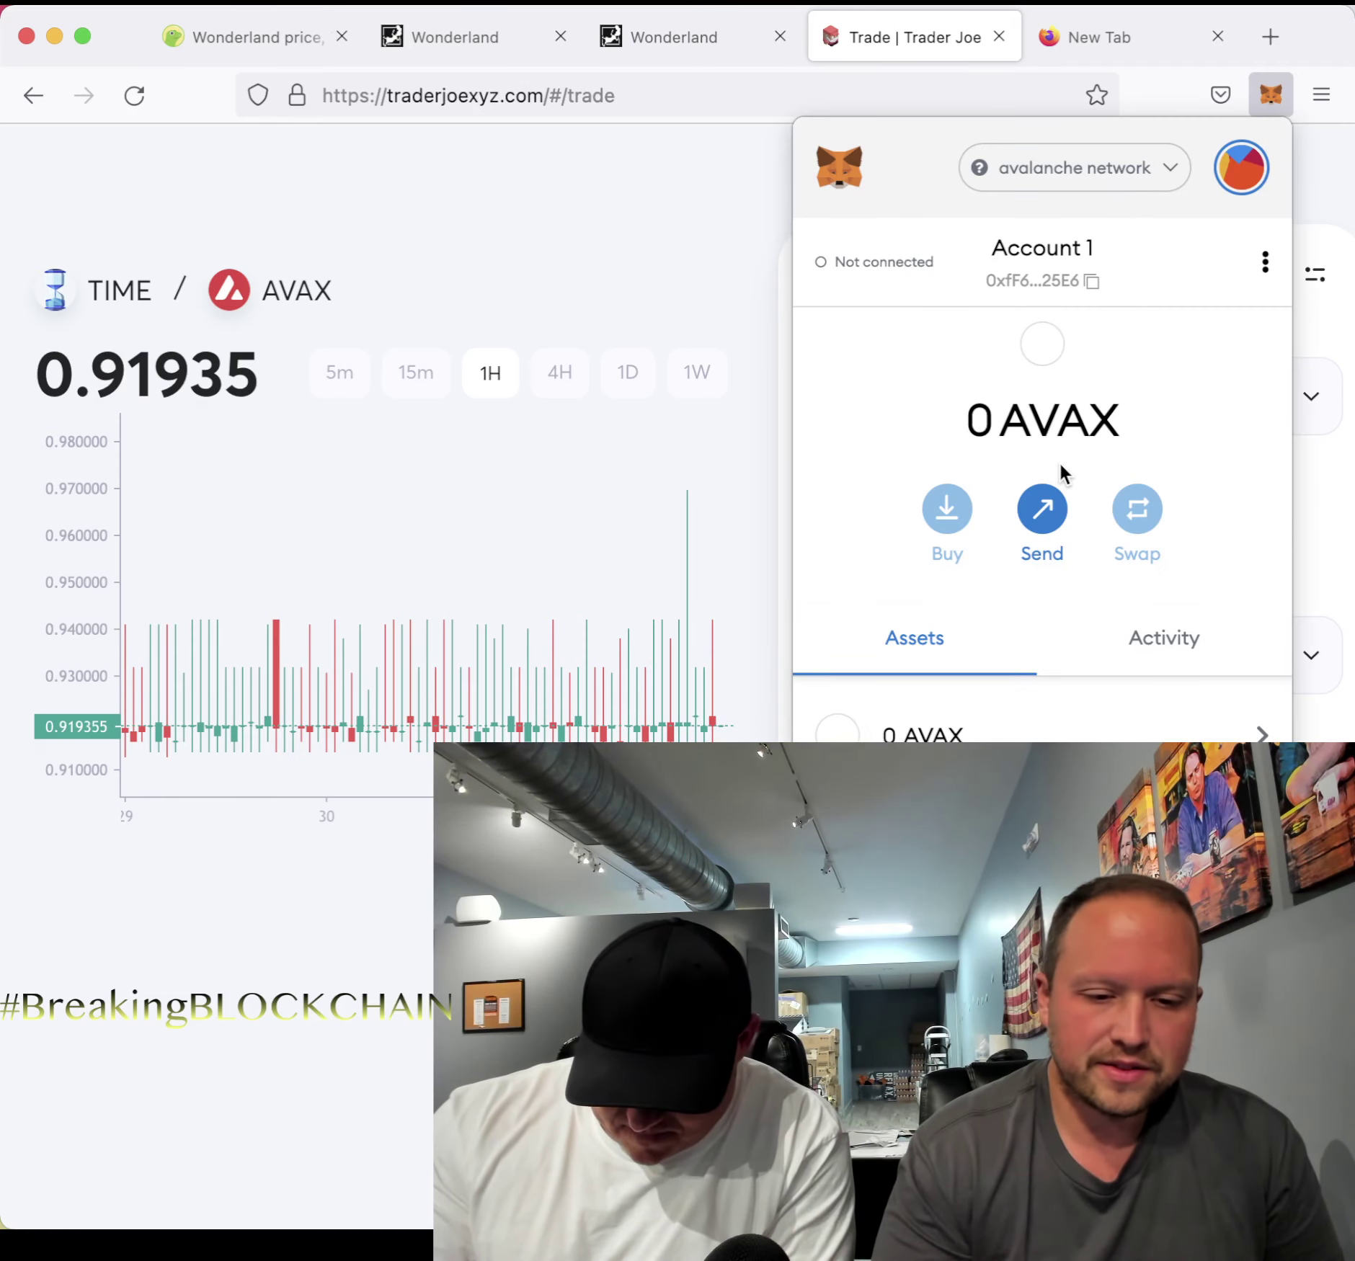
pyautogui.click(683, 198)
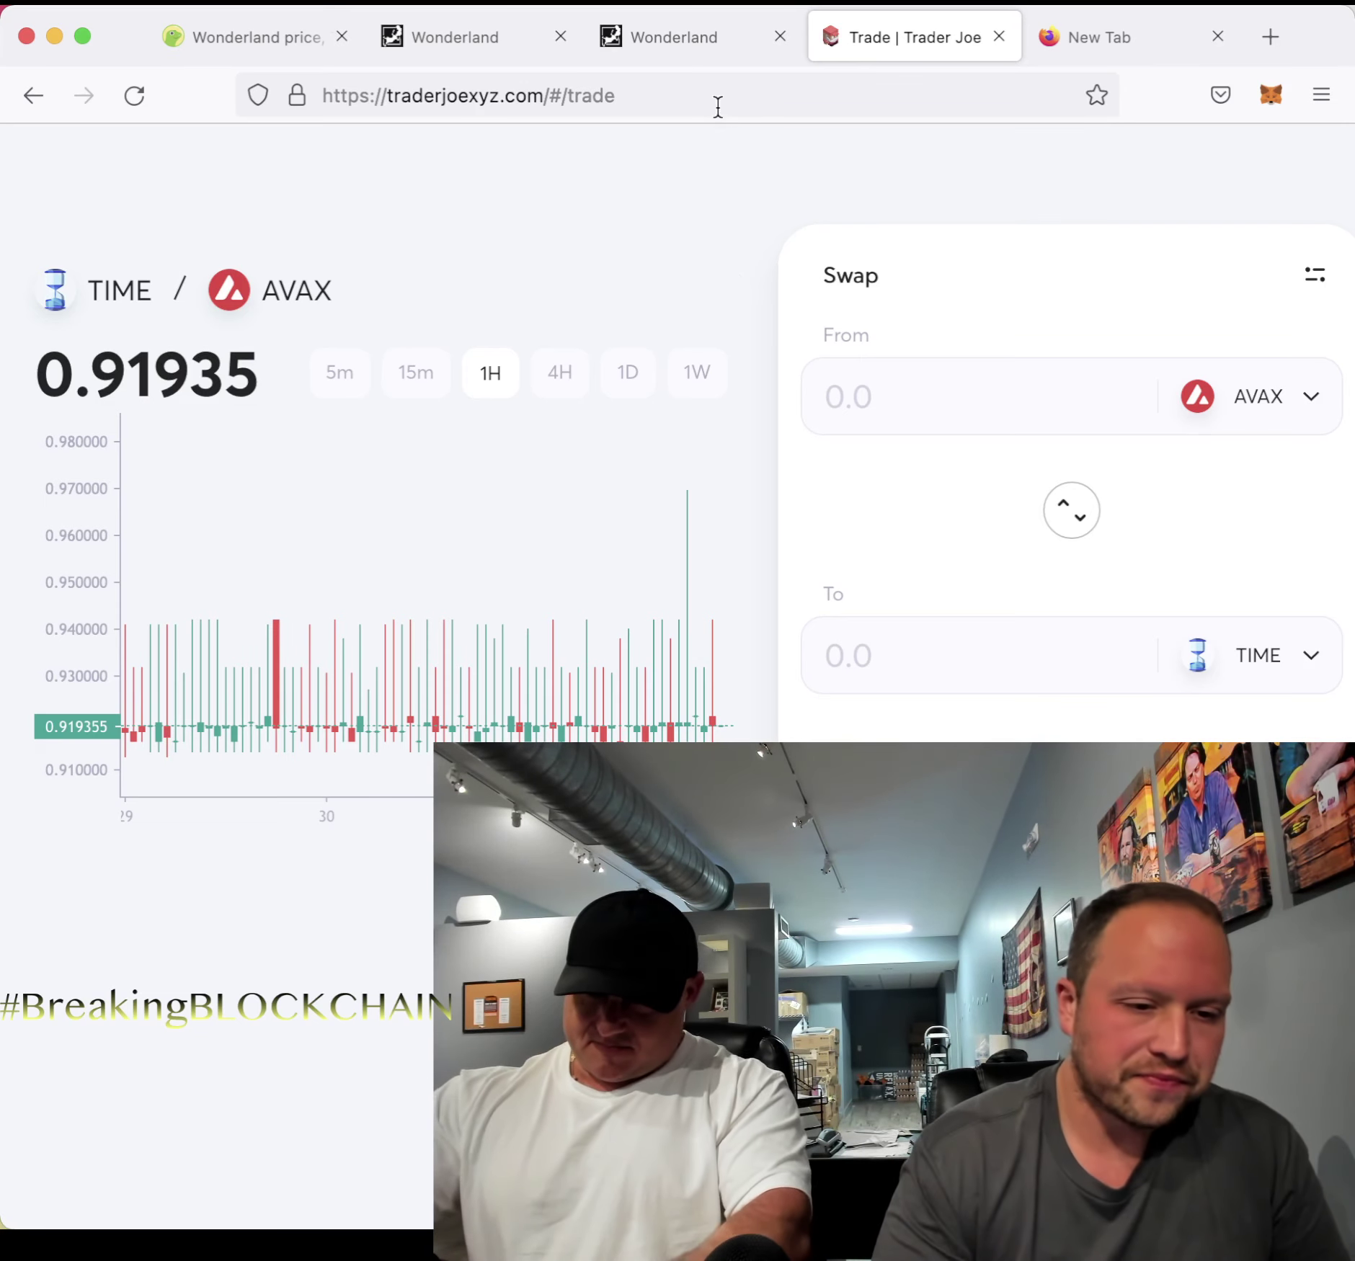
# From the wonderland.money home tab, launch app.wonderland.money/#/stake in a new tab
pyautogui.click(690, 47)
pyautogui.click(467, 43)
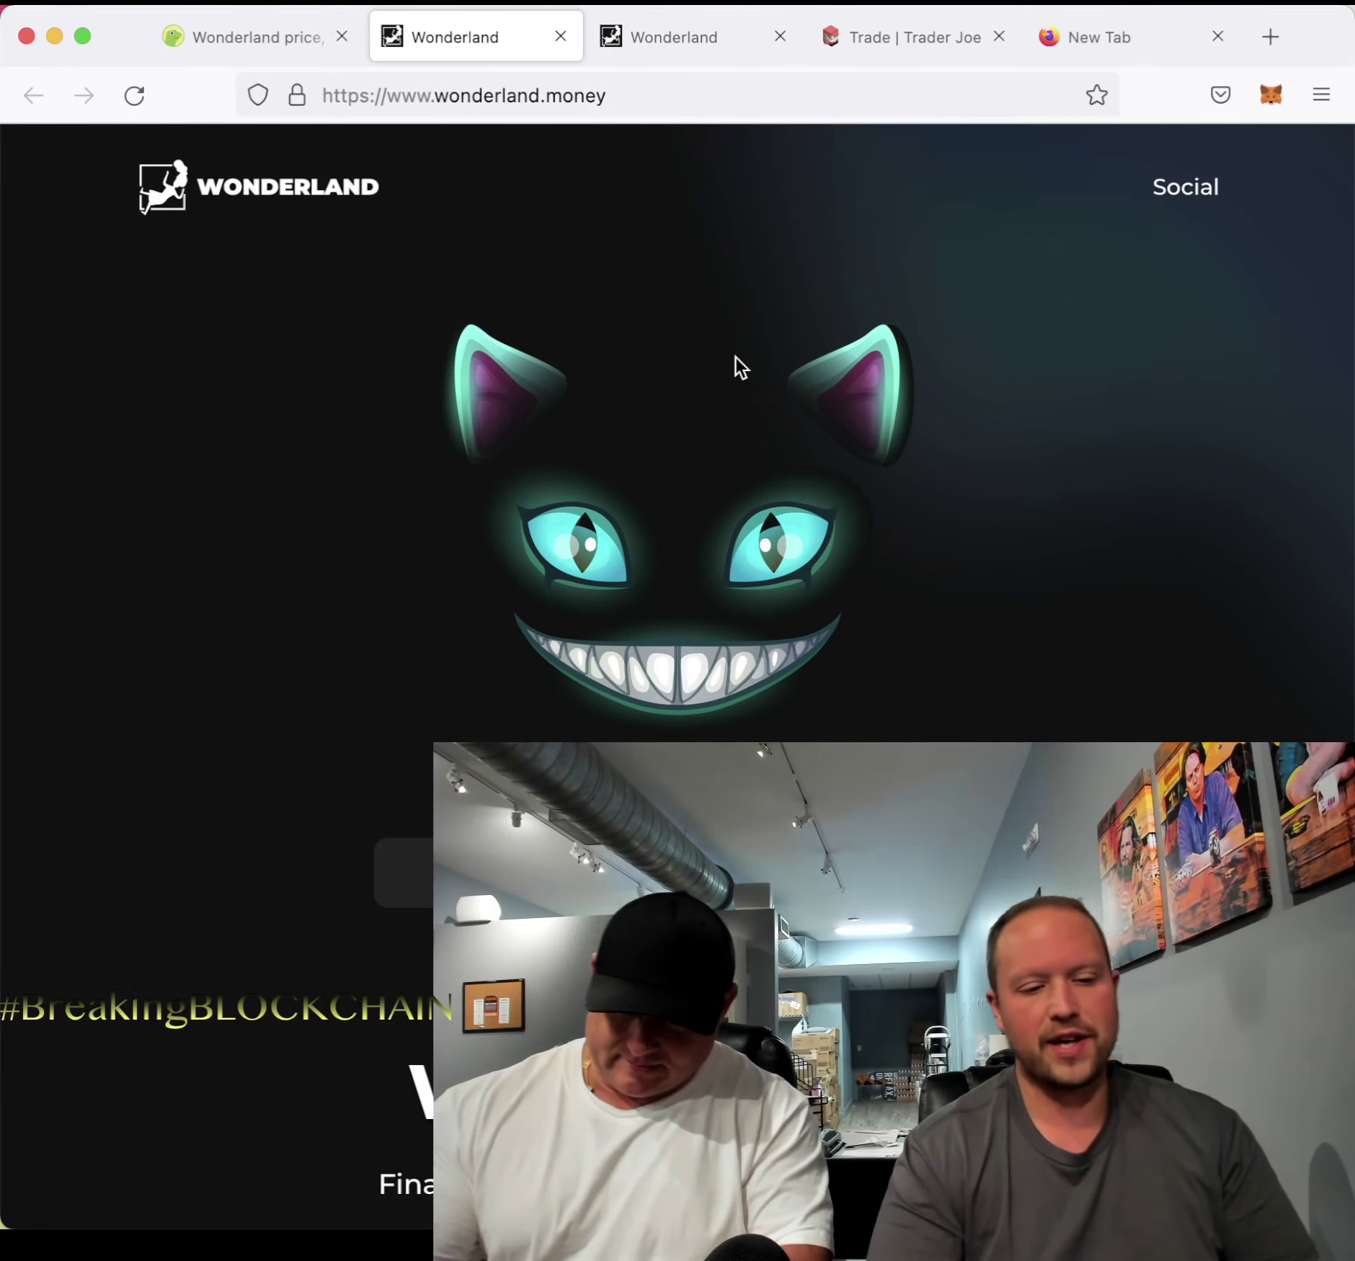
pyautogui.click(505, 872)
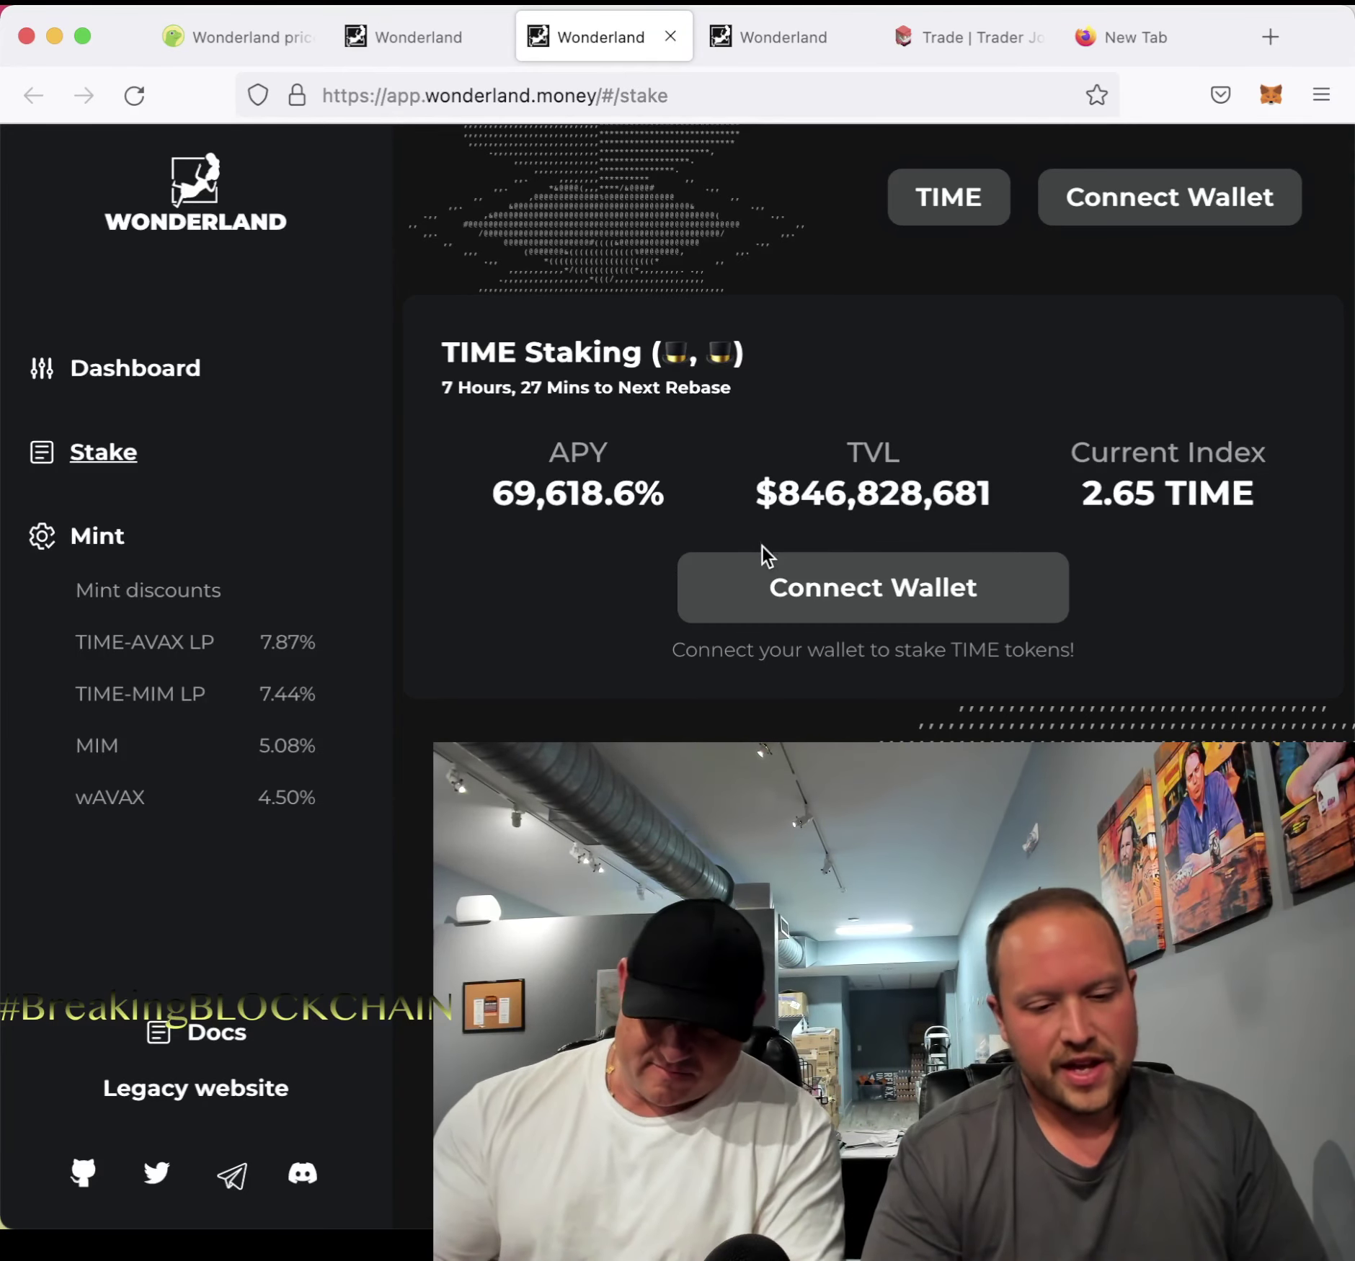
# Connect MetaMask's Account 1 to app.wonderland.money via the wallet popup
pyautogui.click(796, 598)
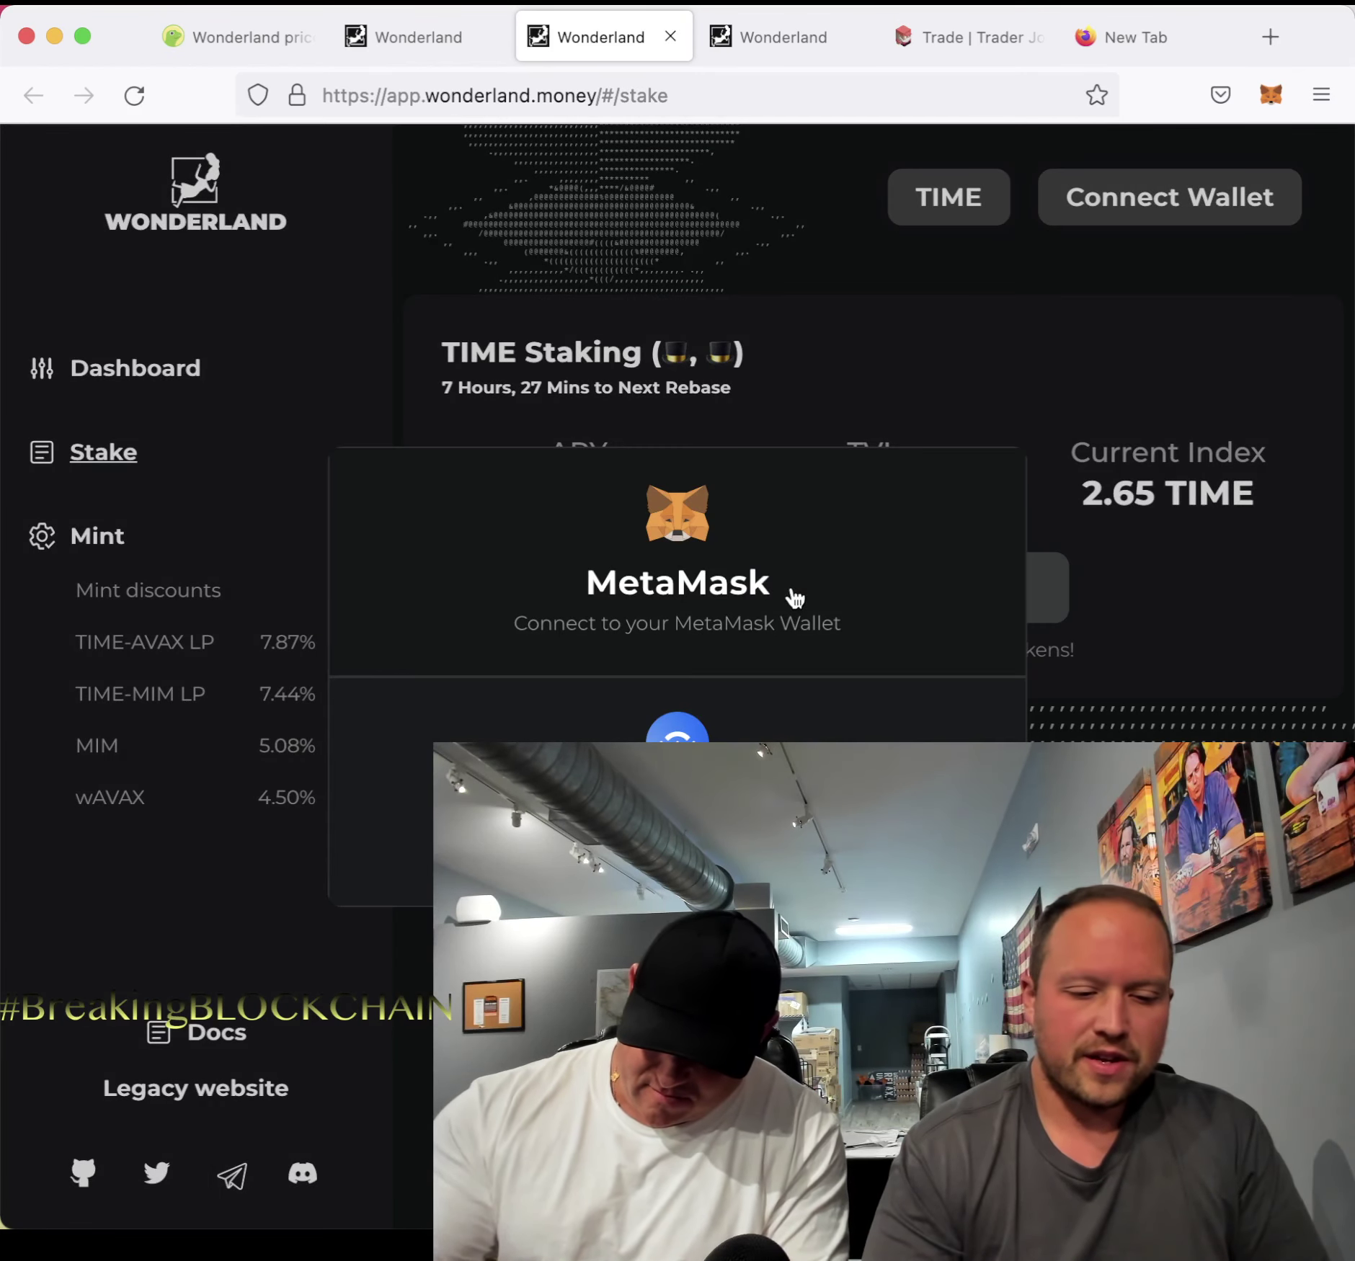
pyautogui.click(693, 573)
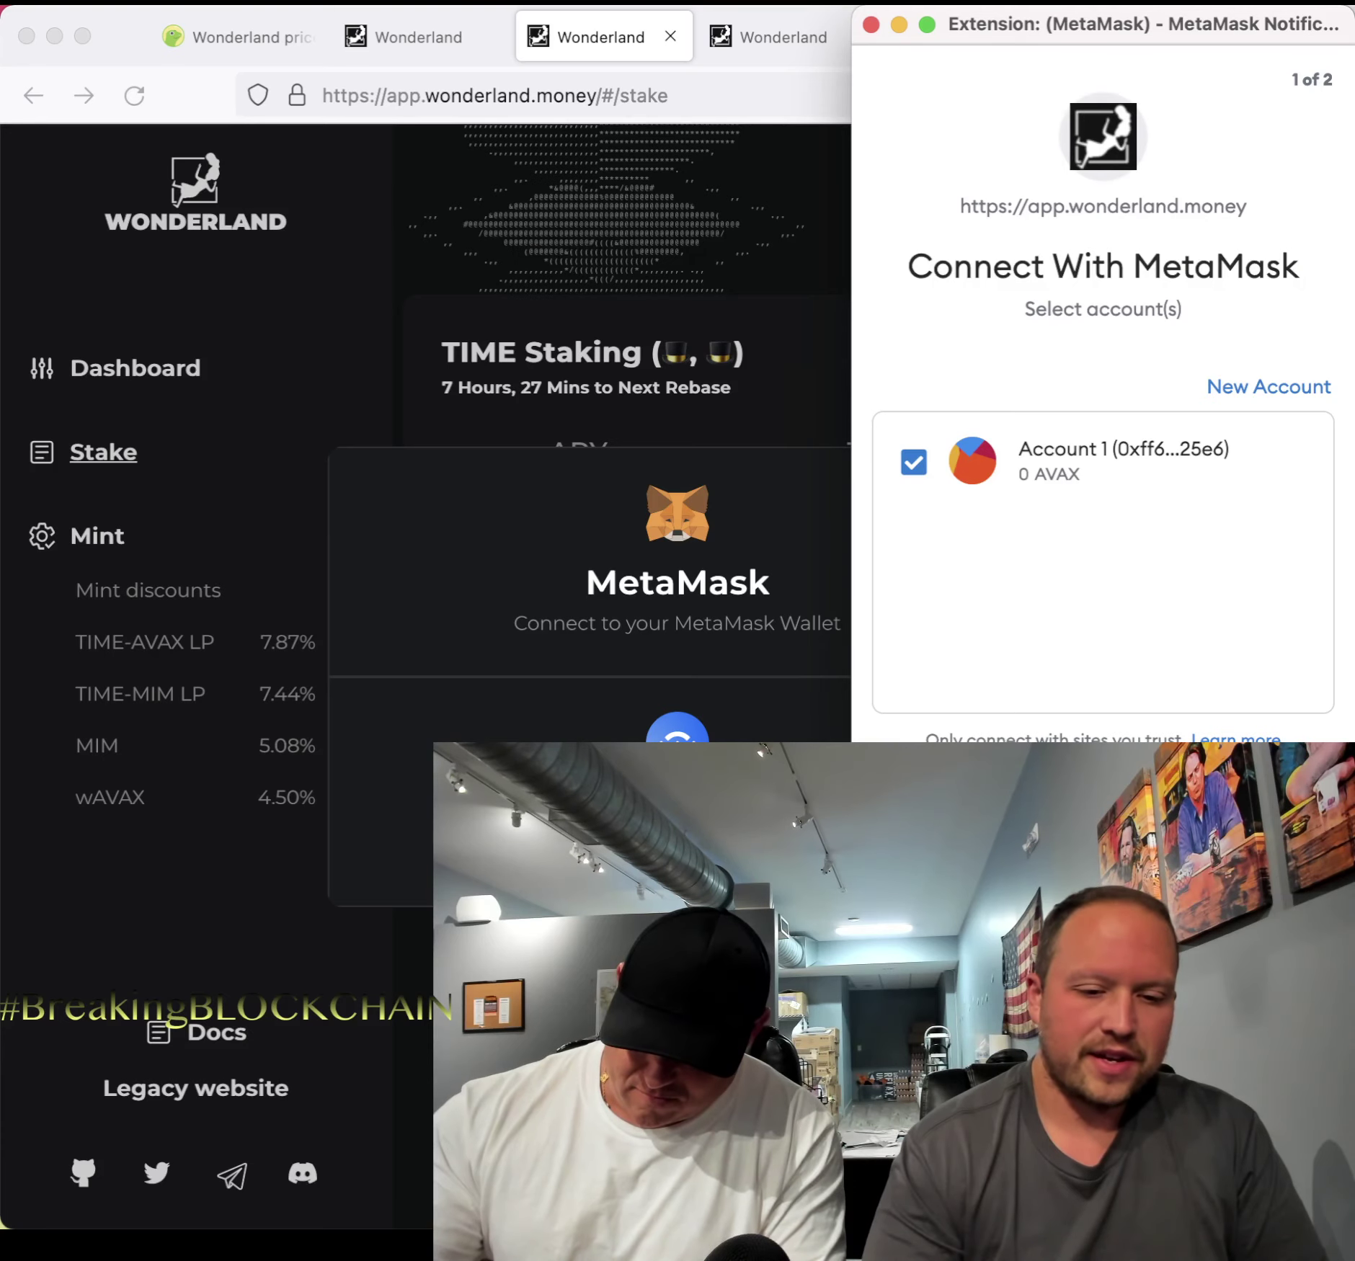
pyautogui.press('Return')
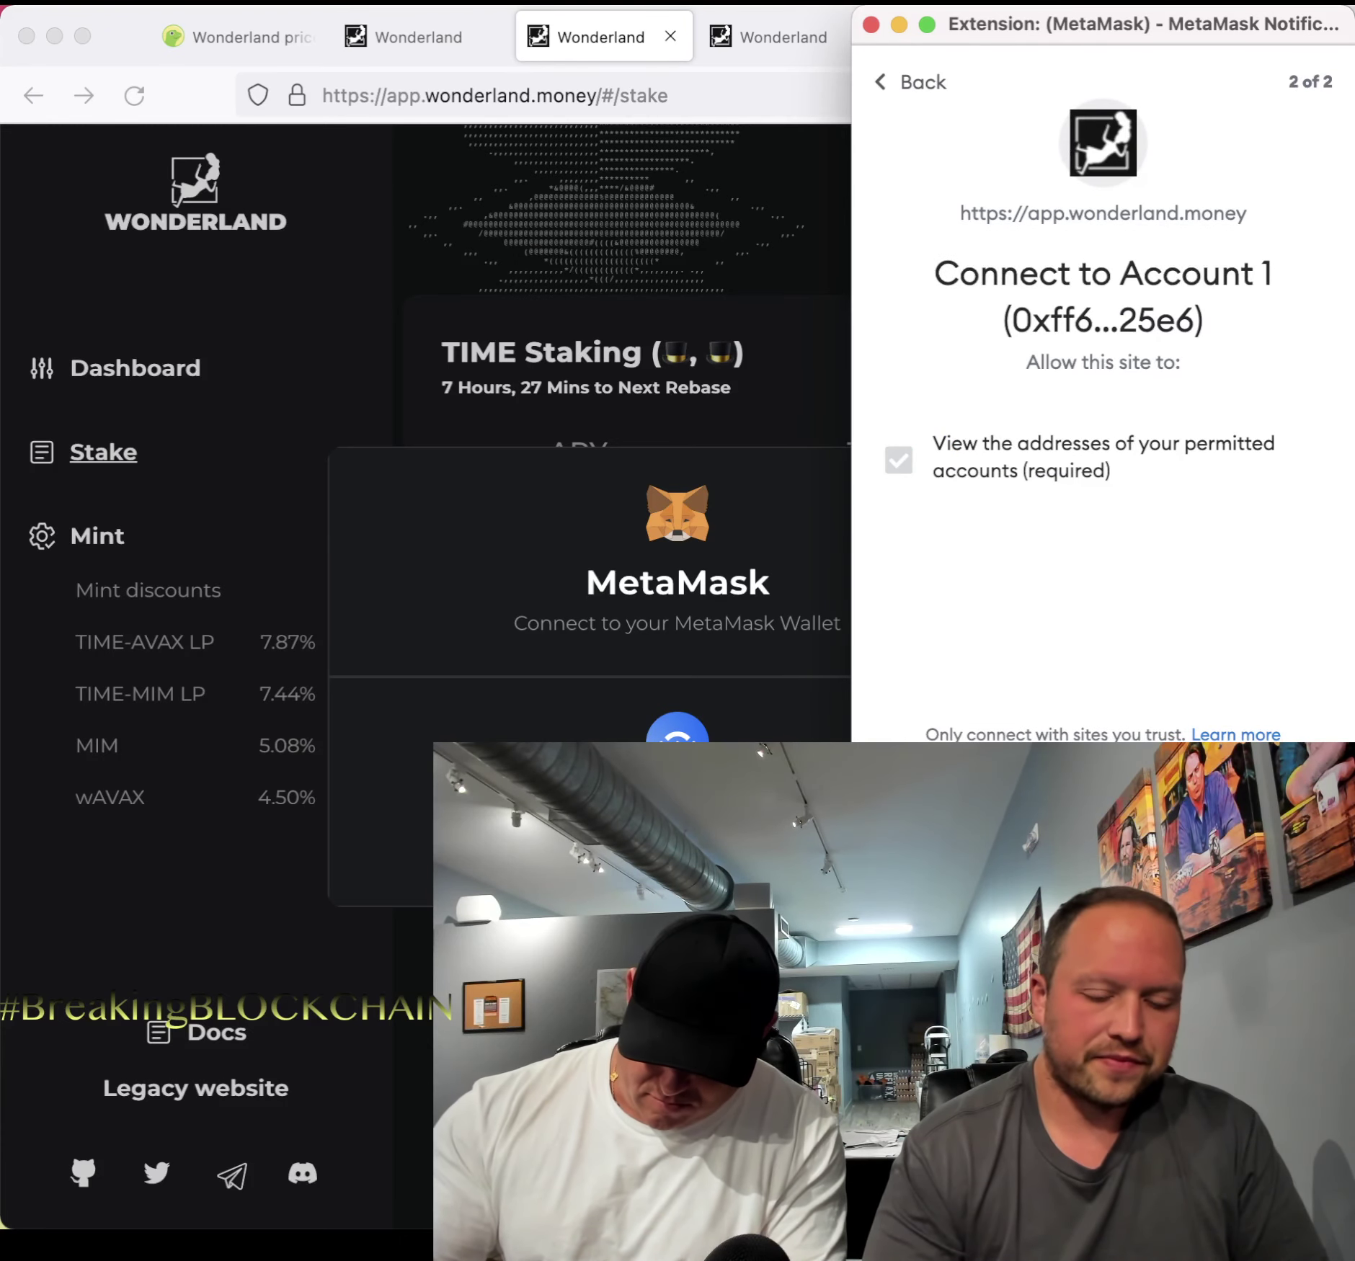
pyautogui.press('Return')
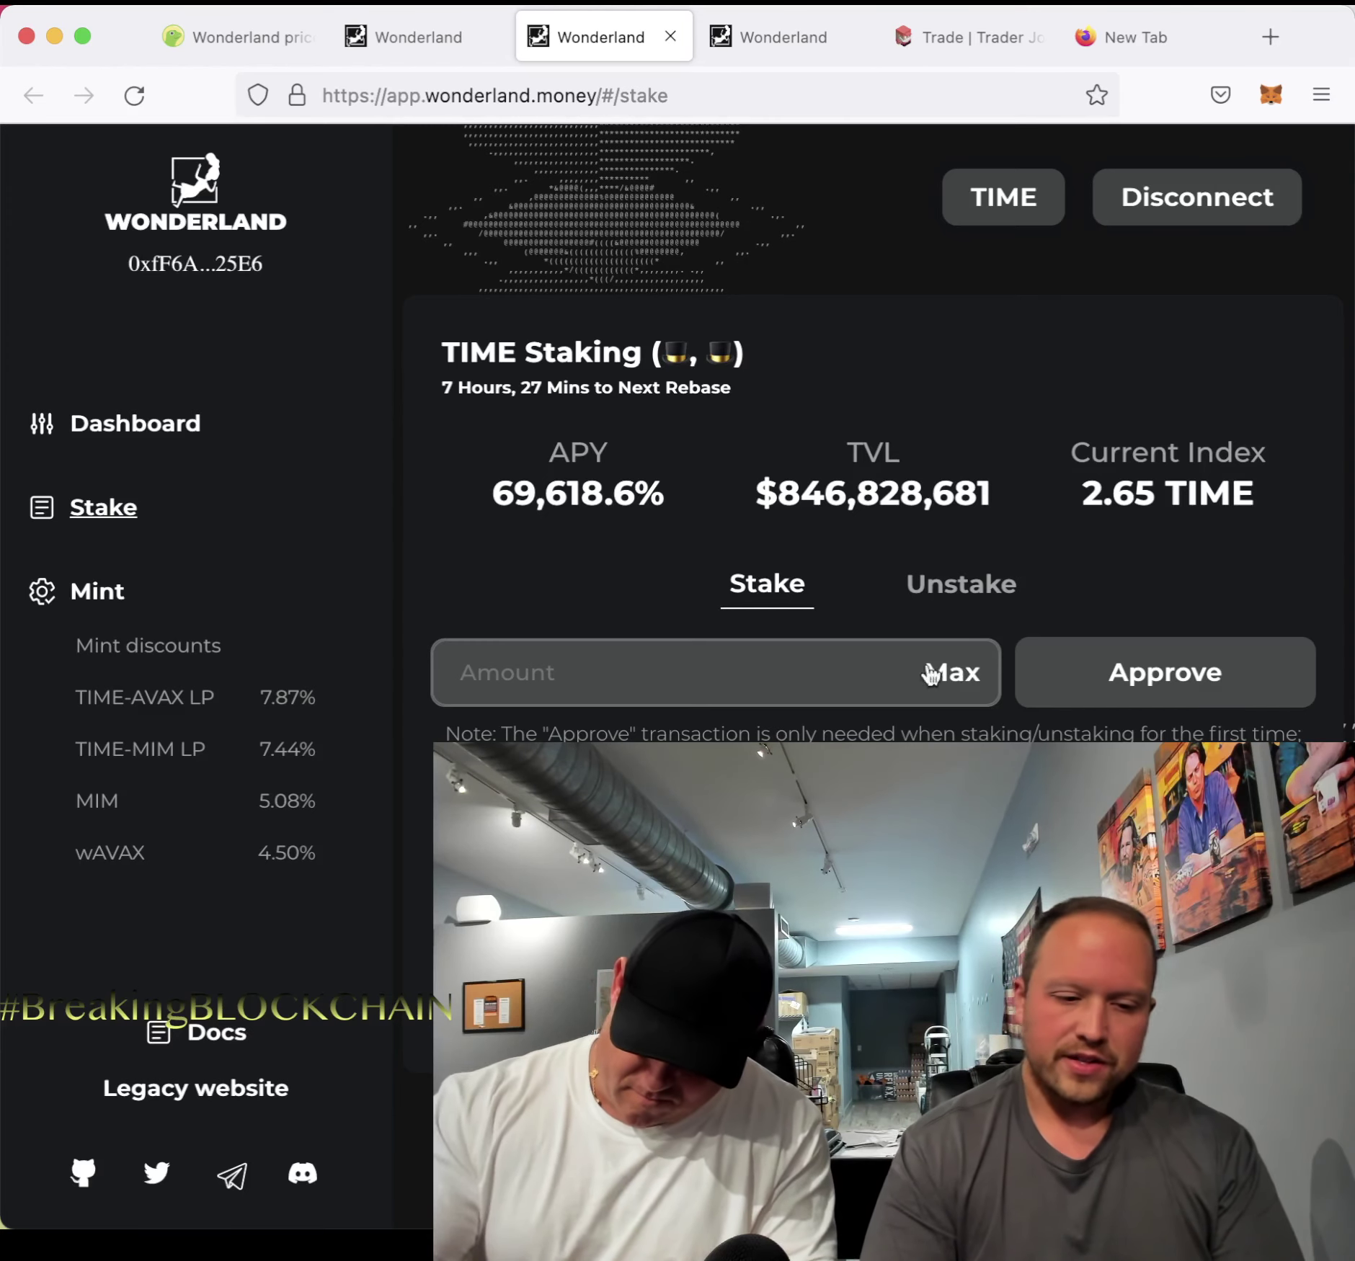
pyautogui.click(896, 664)
pyautogui.write('6')
pyautogui.click(951, 680)
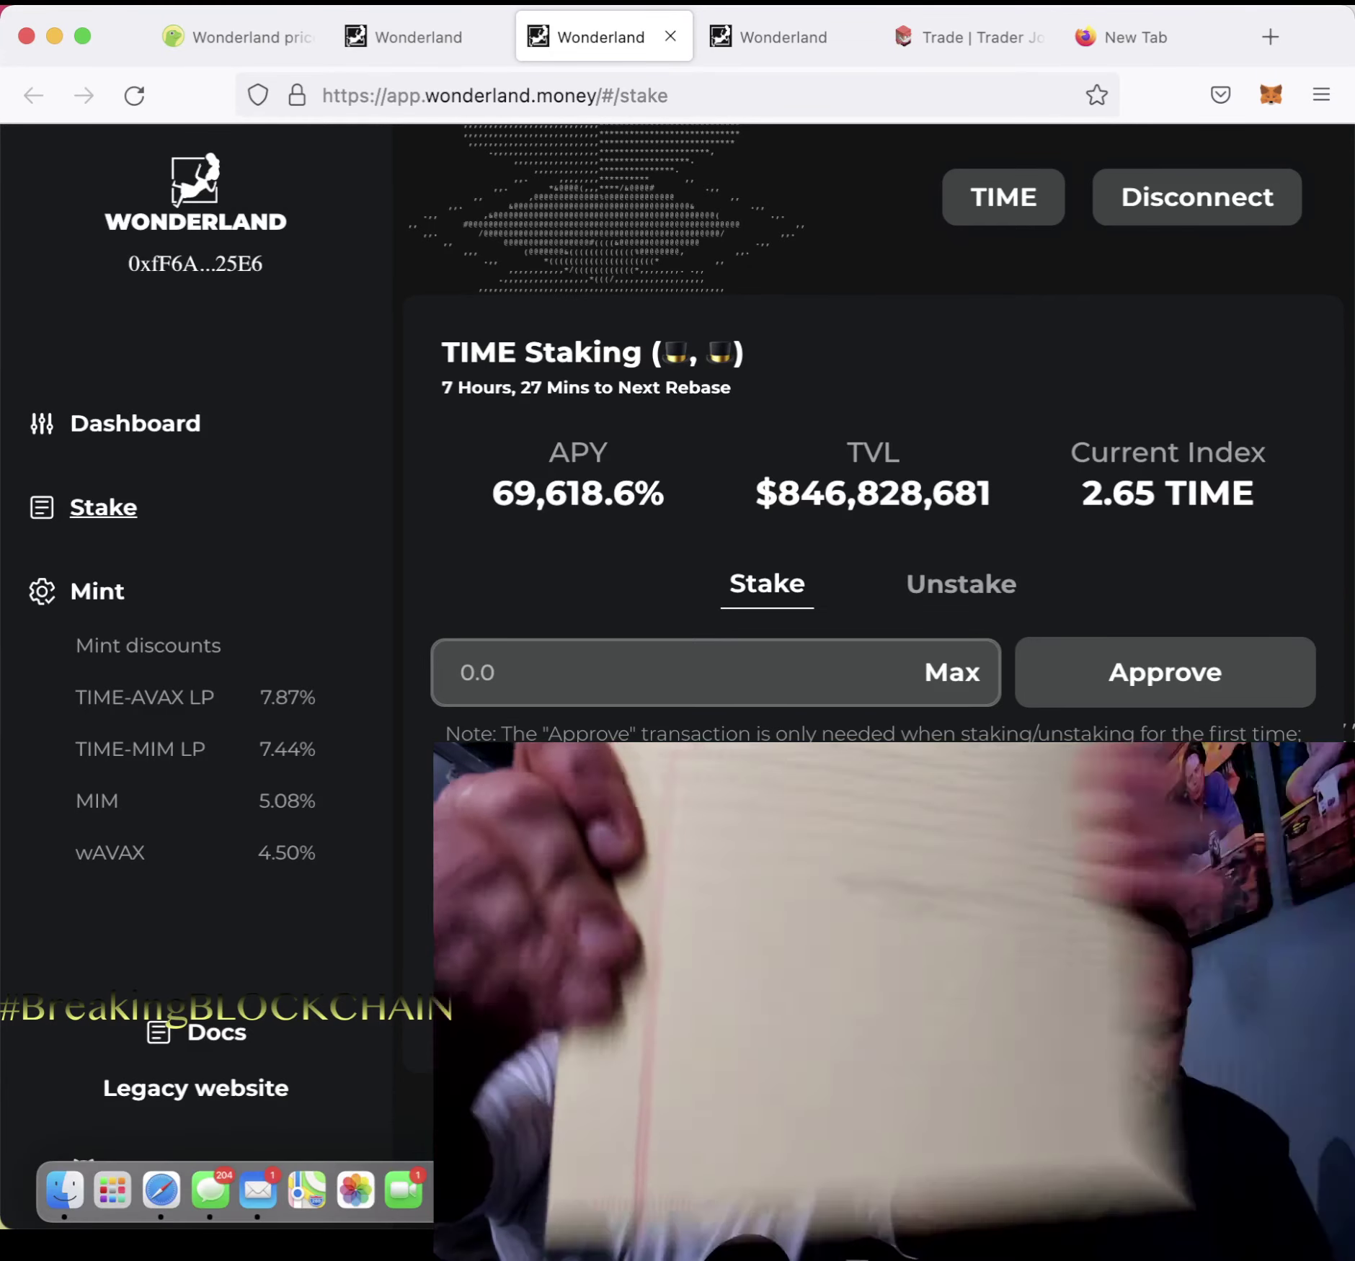
# Bring the Excel compound workbook over the browser and check the 250 starting balance
pyautogui.press('super+Tab')
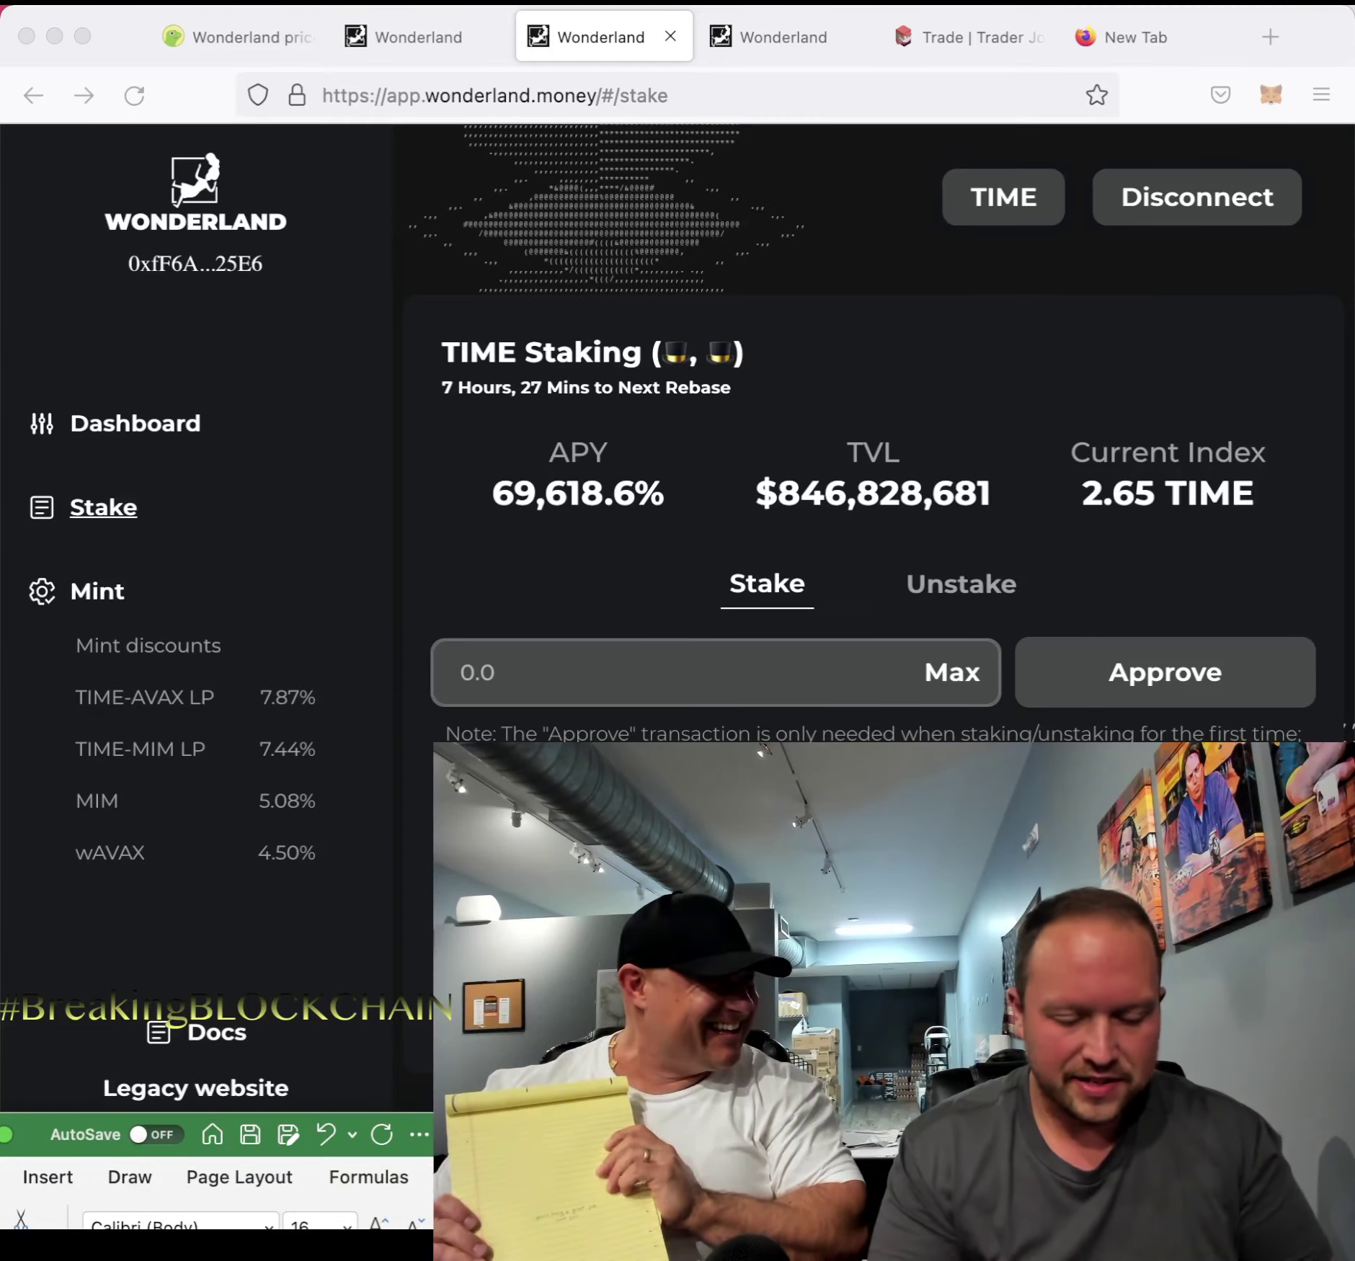
pyautogui.moveTo(865, 1134)
pyautogui.mouseDown()
pyautogui.moveTo(830, 356)
pyautogui.moveTo(837, 15)
pyautogui.mouseUp()
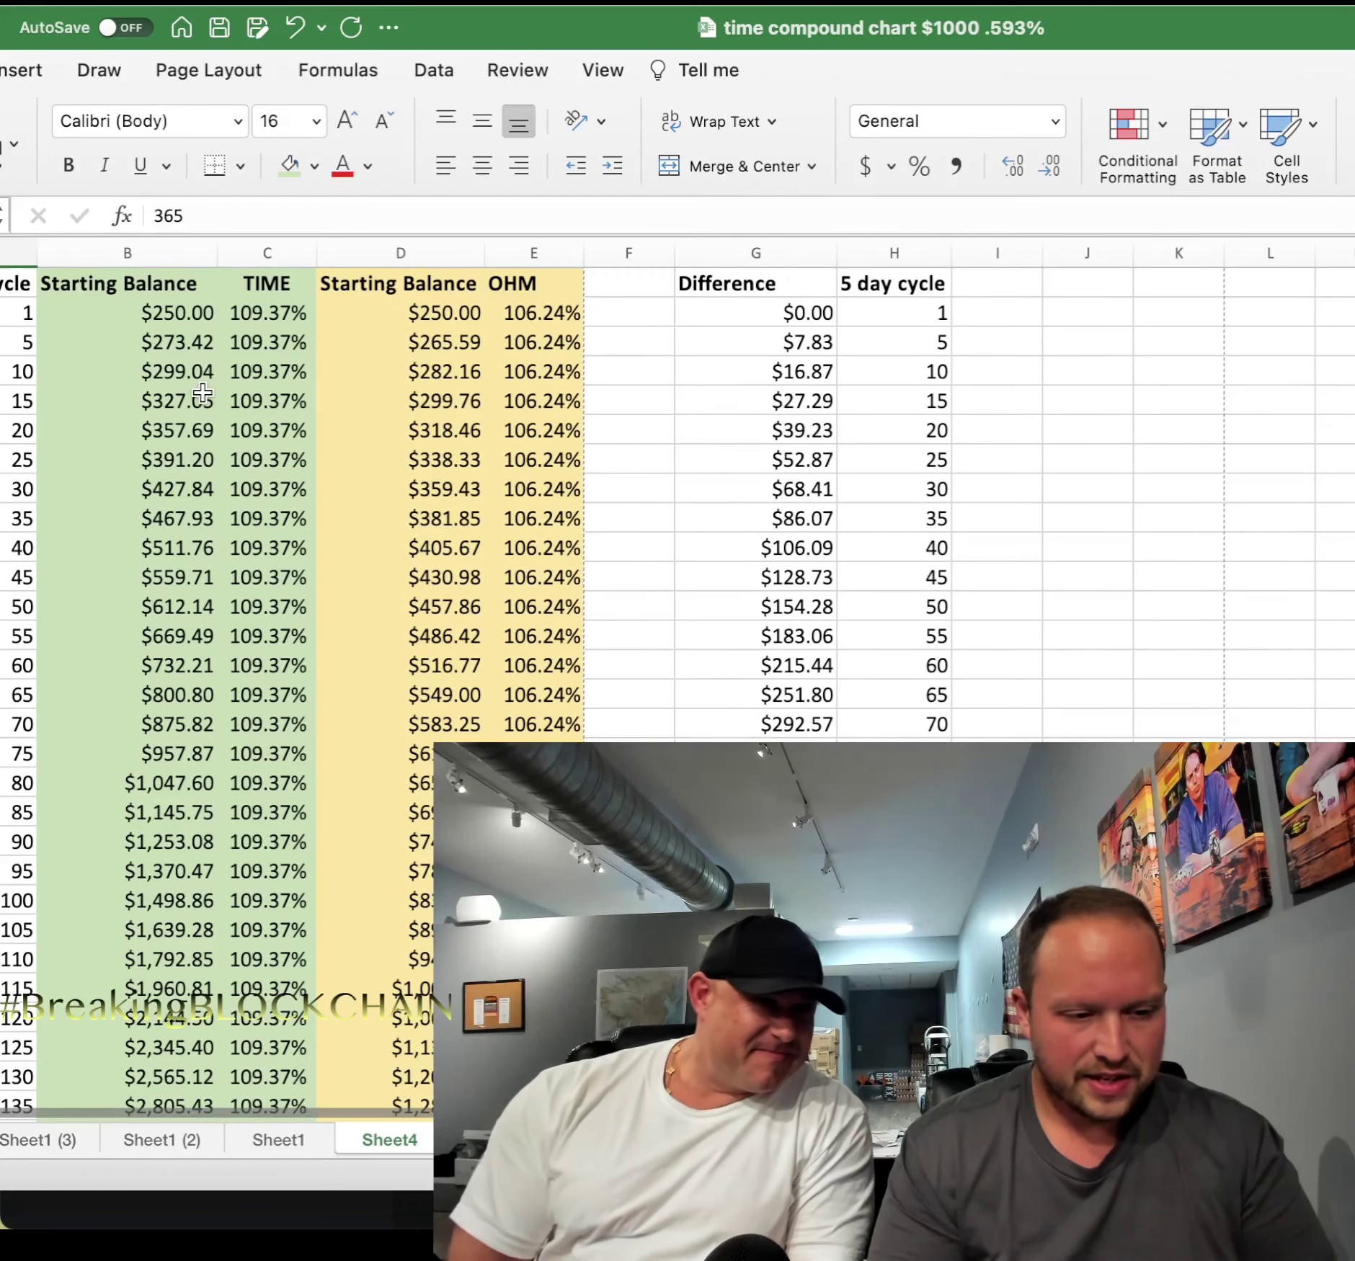
pyautogui.click(122, 317)
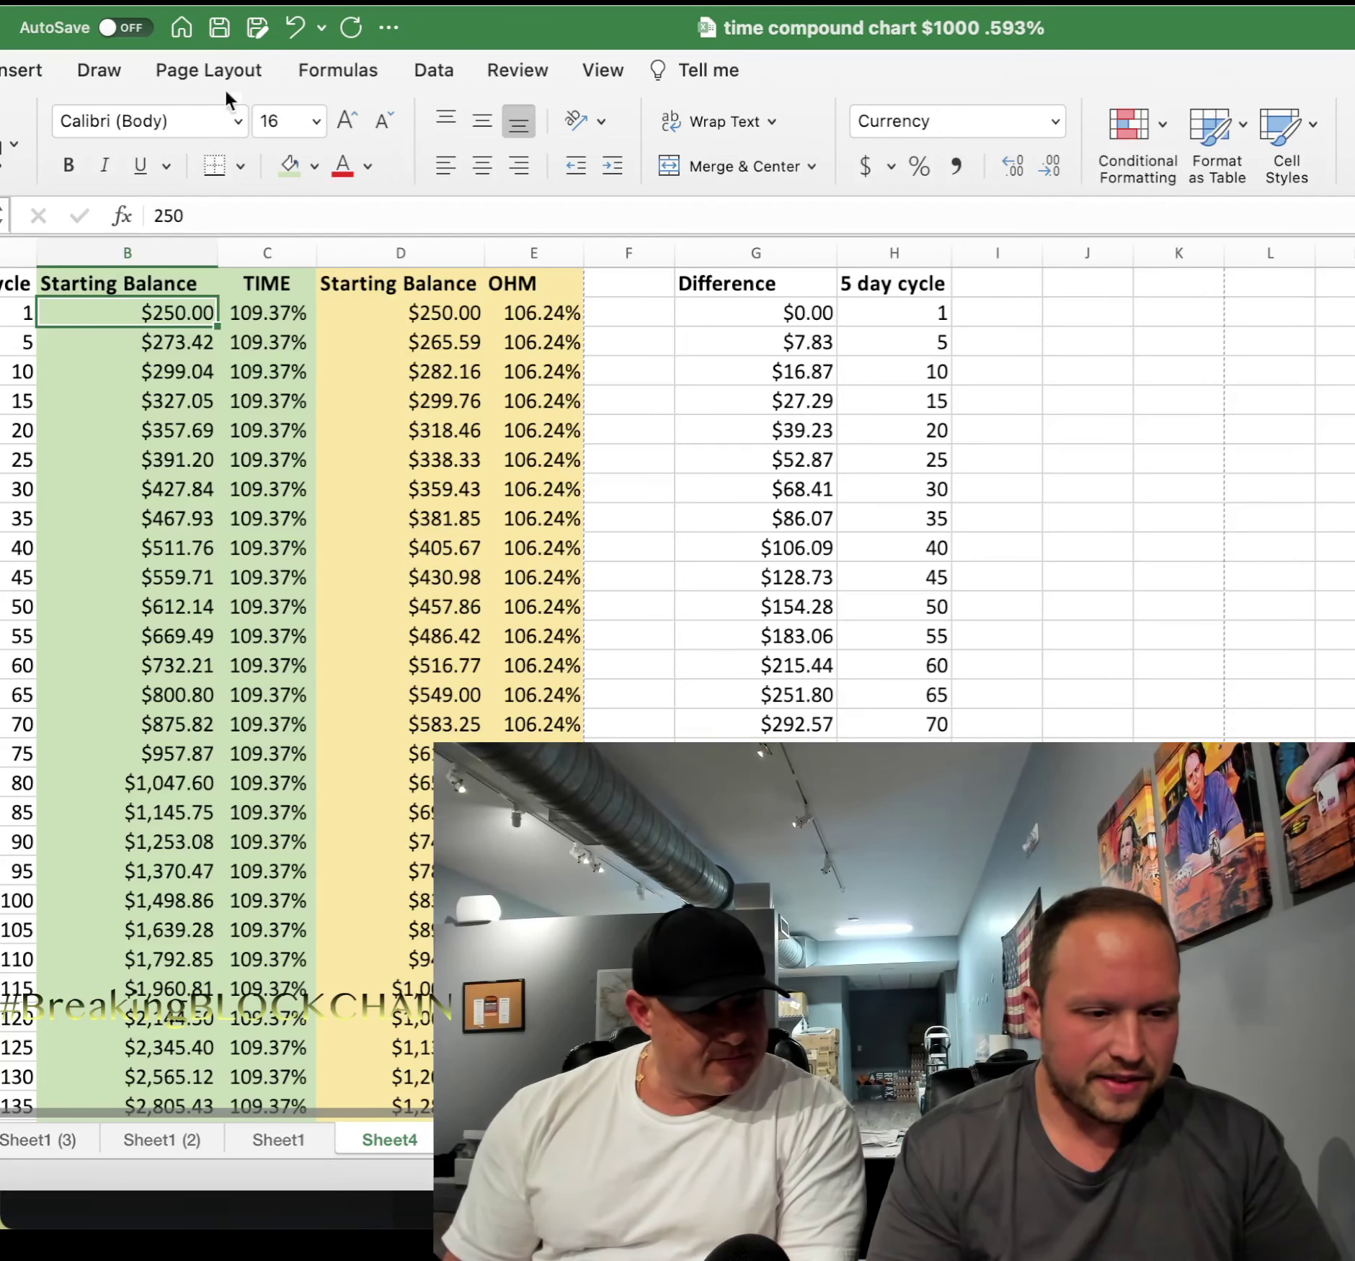
pyautogui.moveTo(425, 33); pyautogui.dragTo(489, 31)
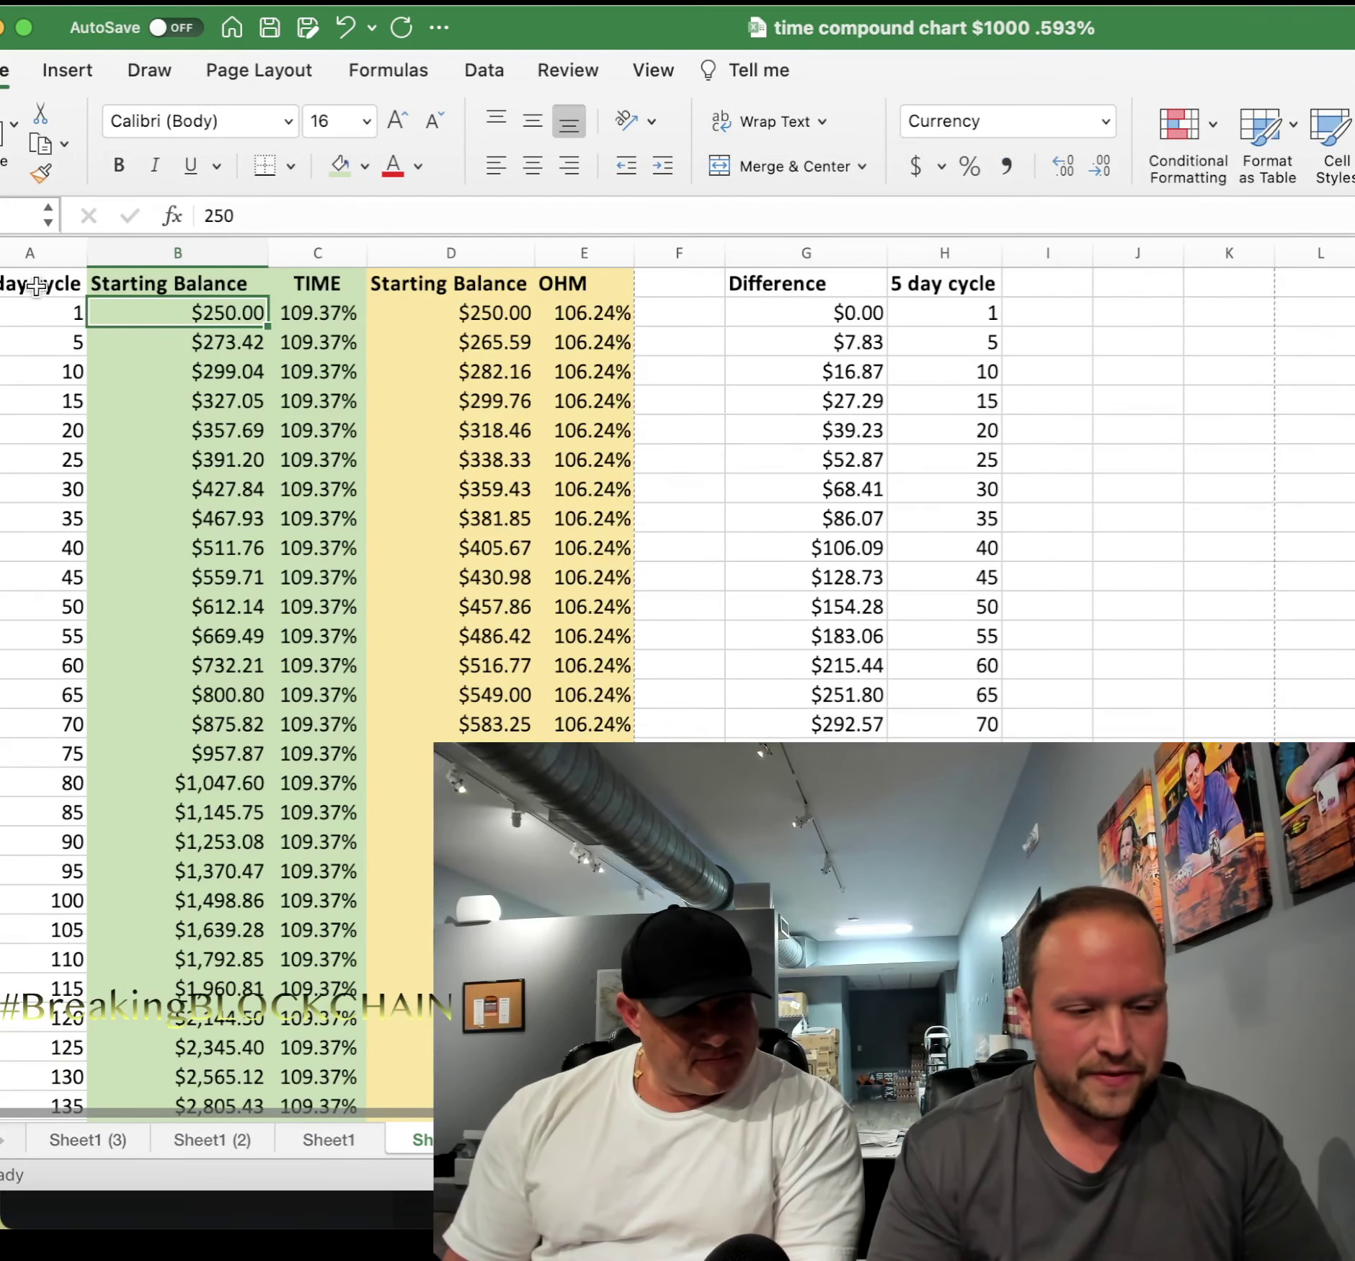
# Inspect the day 5, 15 and 20 cycle values in column A
pyautogui.click(68, 344)
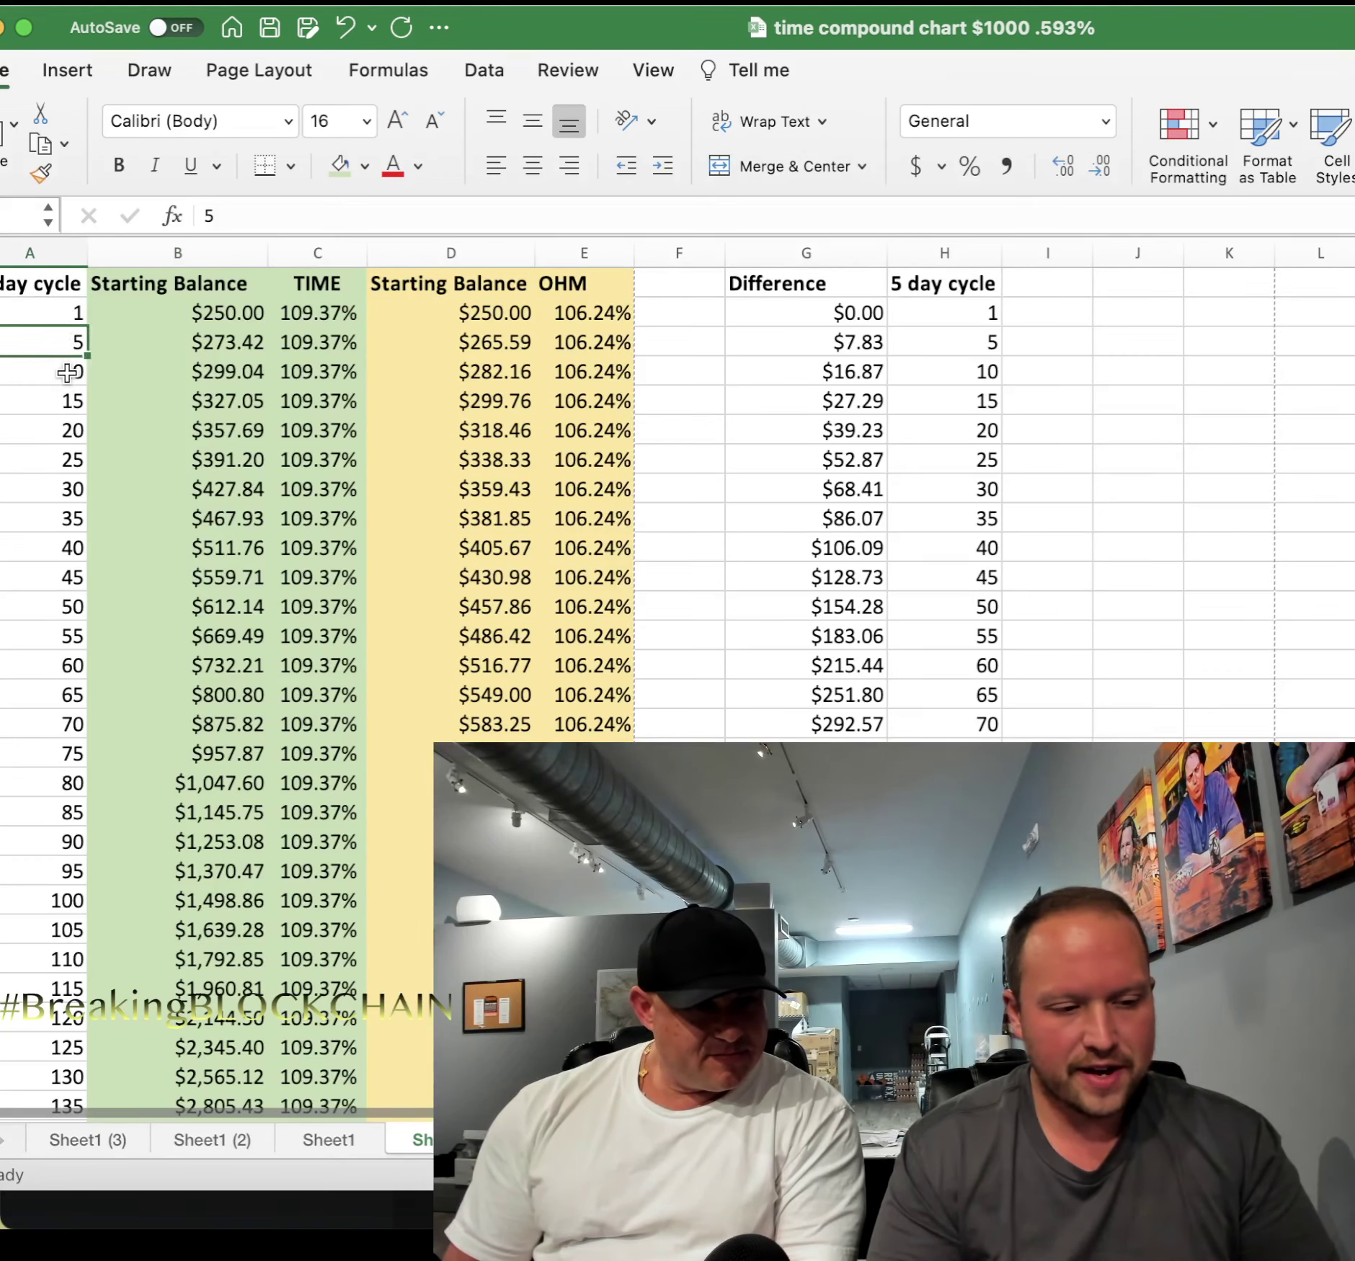
pyautogui.click(68, 402)
pyautogui.click(69, 431)
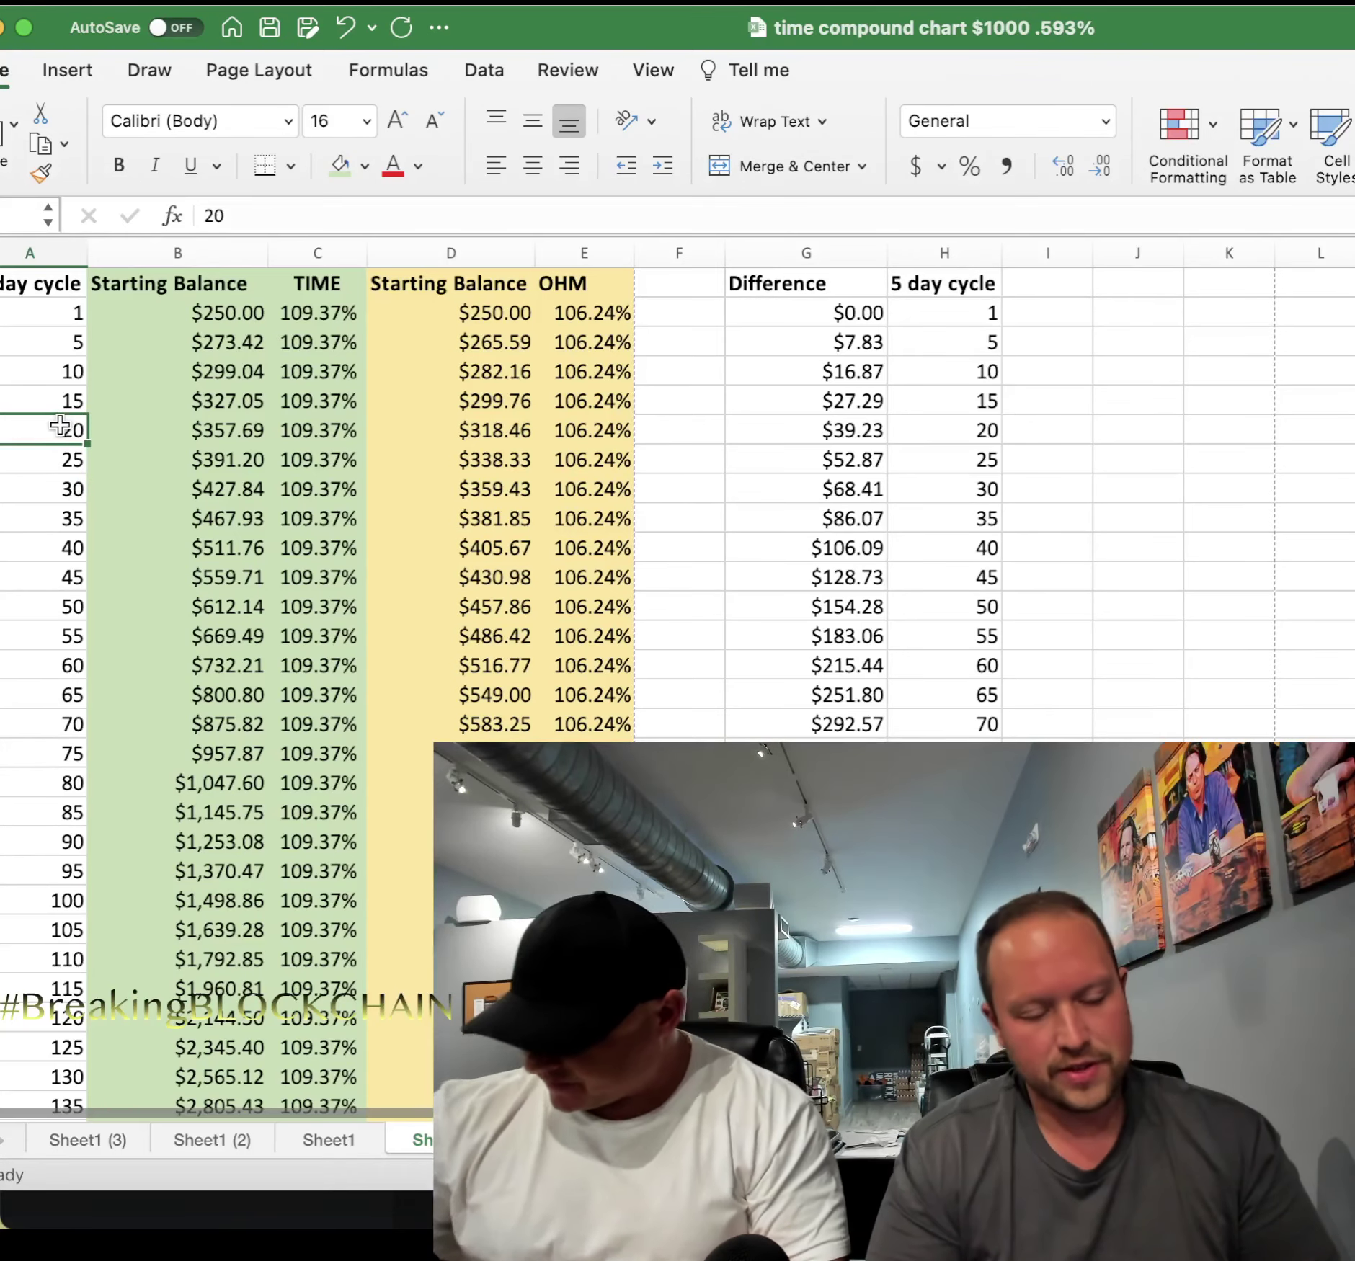
pyautogui.scroll(-1, 120, 427)
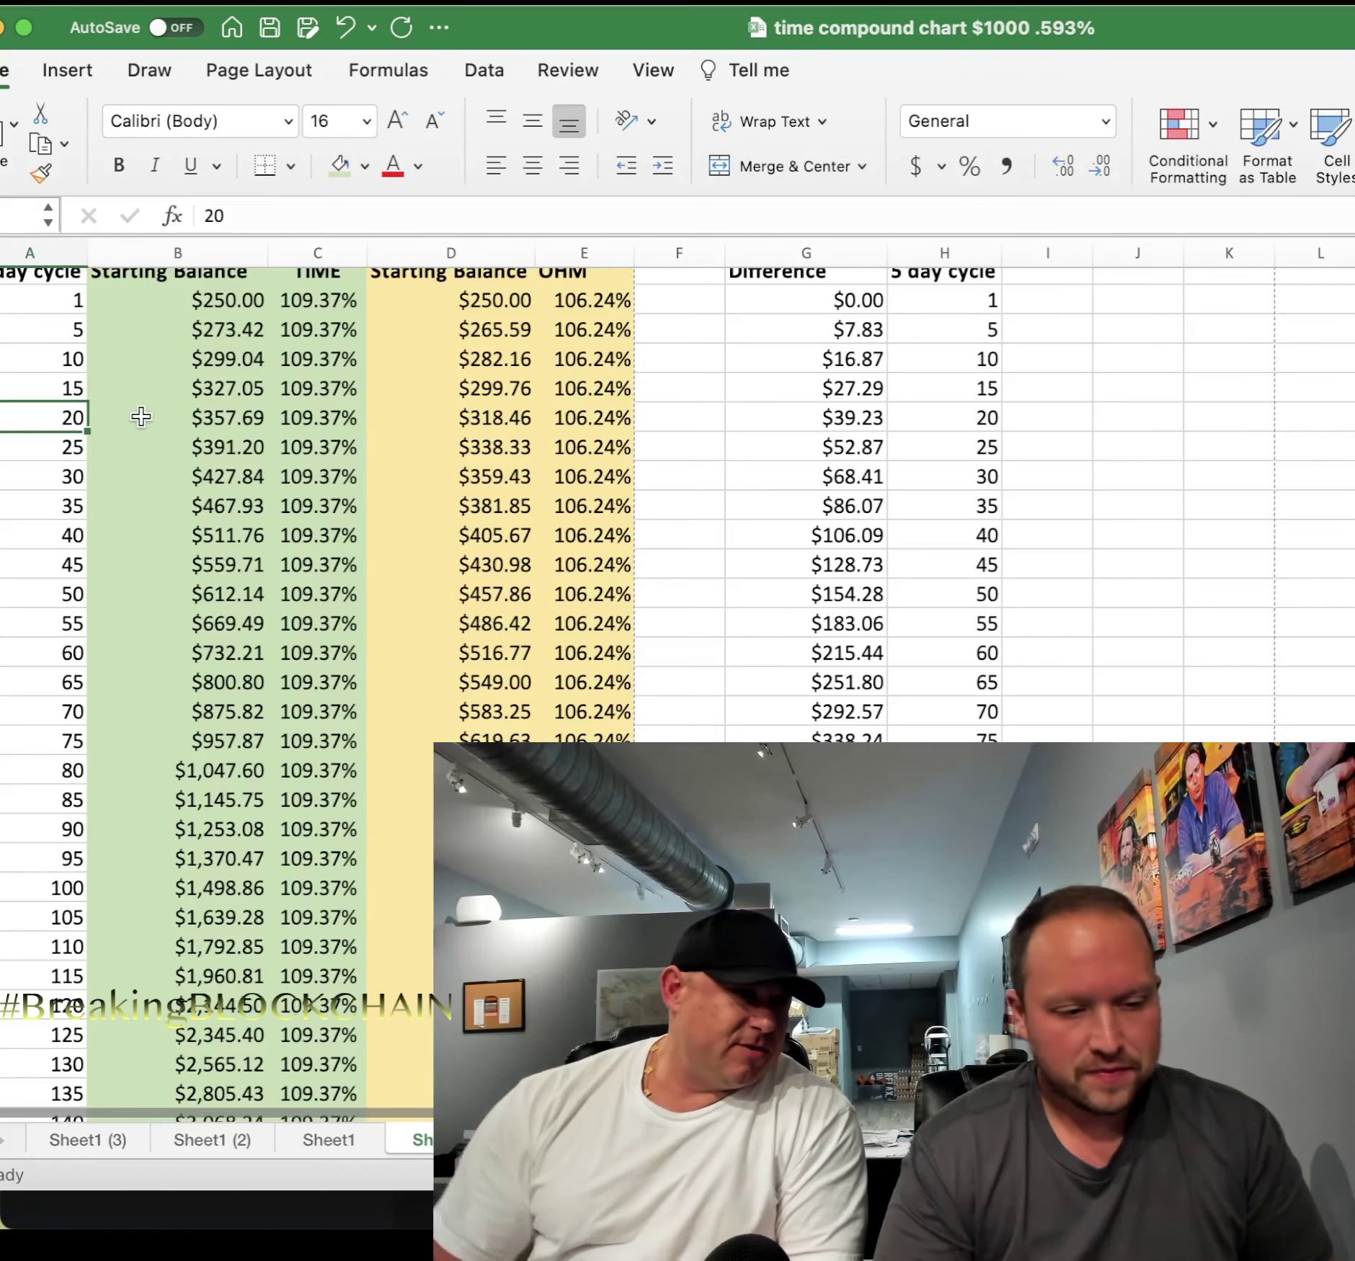
# Check the formulas behind the day 20, 30, 60, 95 and 90 balances
pyautogui.click(152, 413)
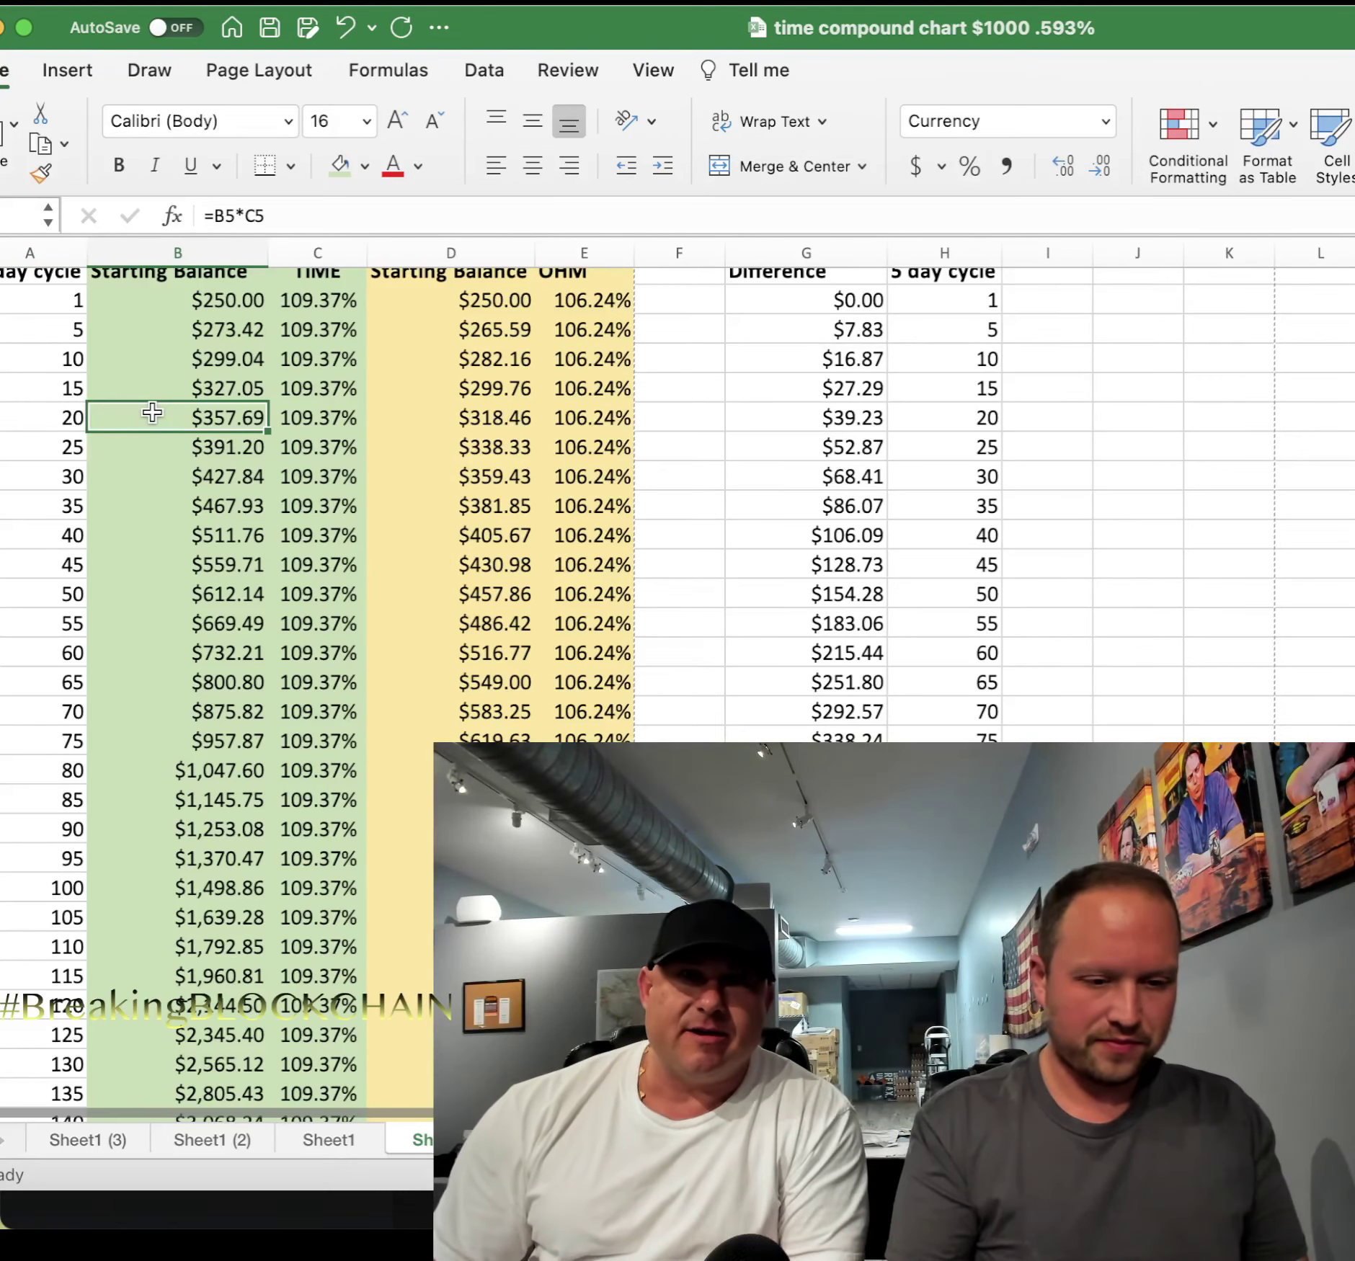
pyautogui.scroll(1, 152, 412)
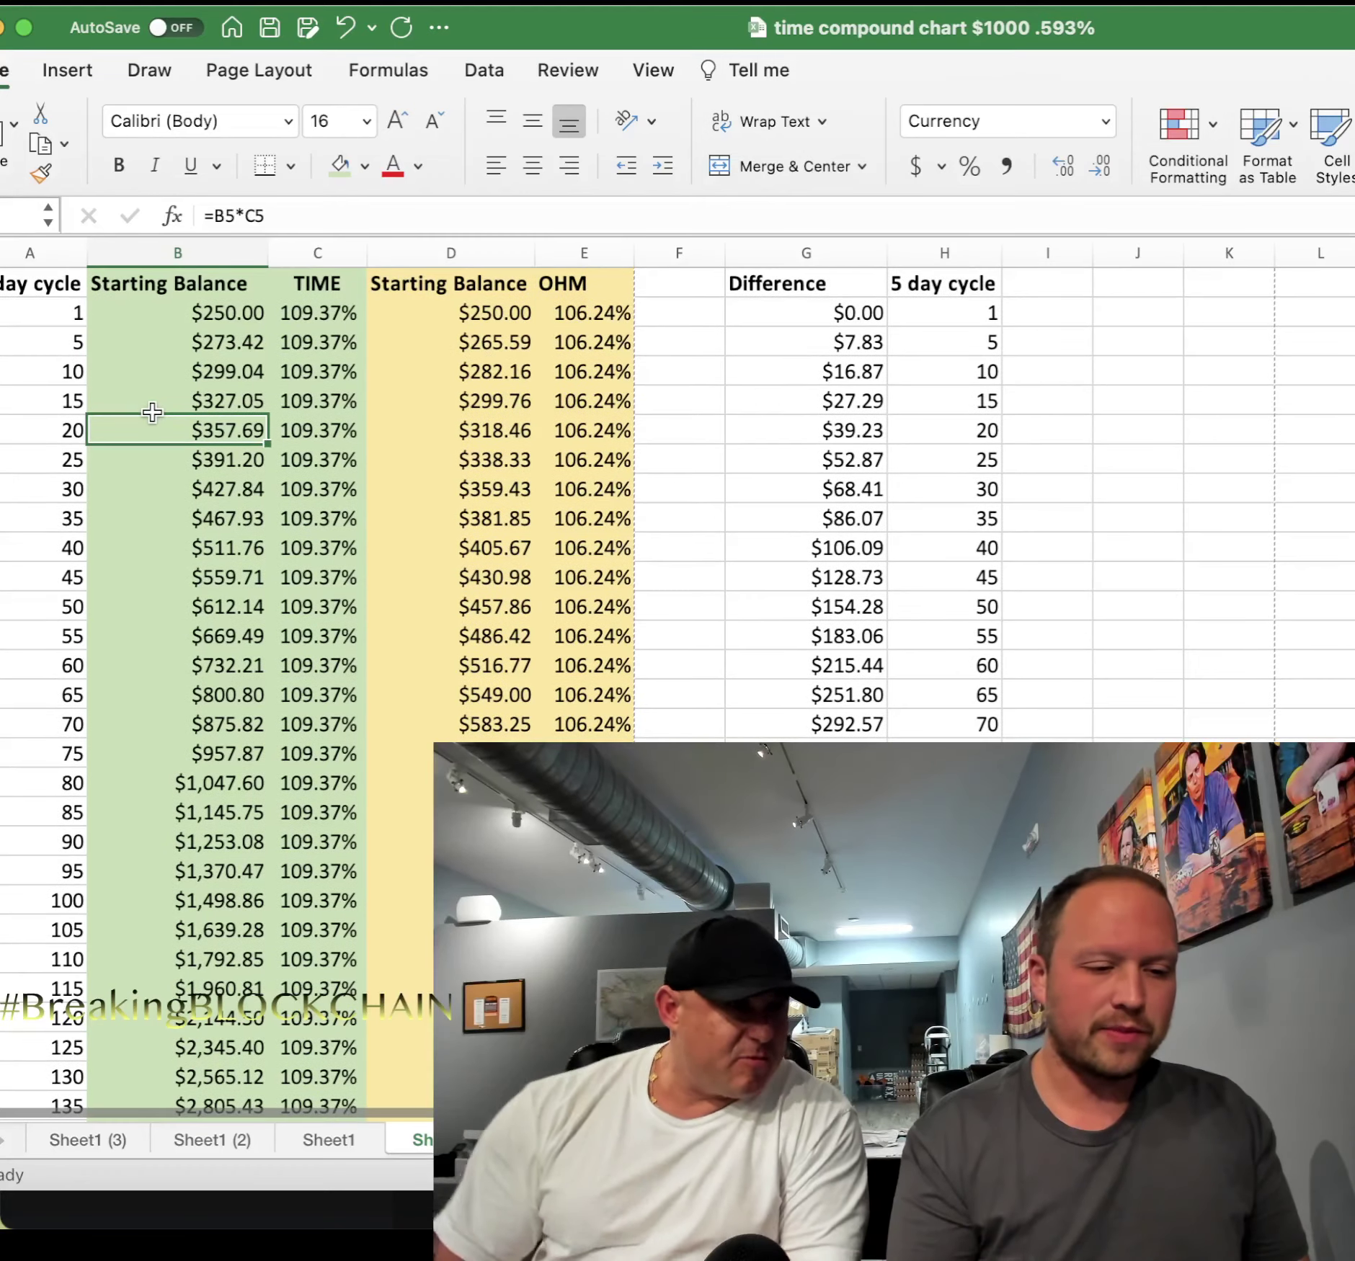
pyautogui.click(229, 313)
pyautogui.click(140, 507)
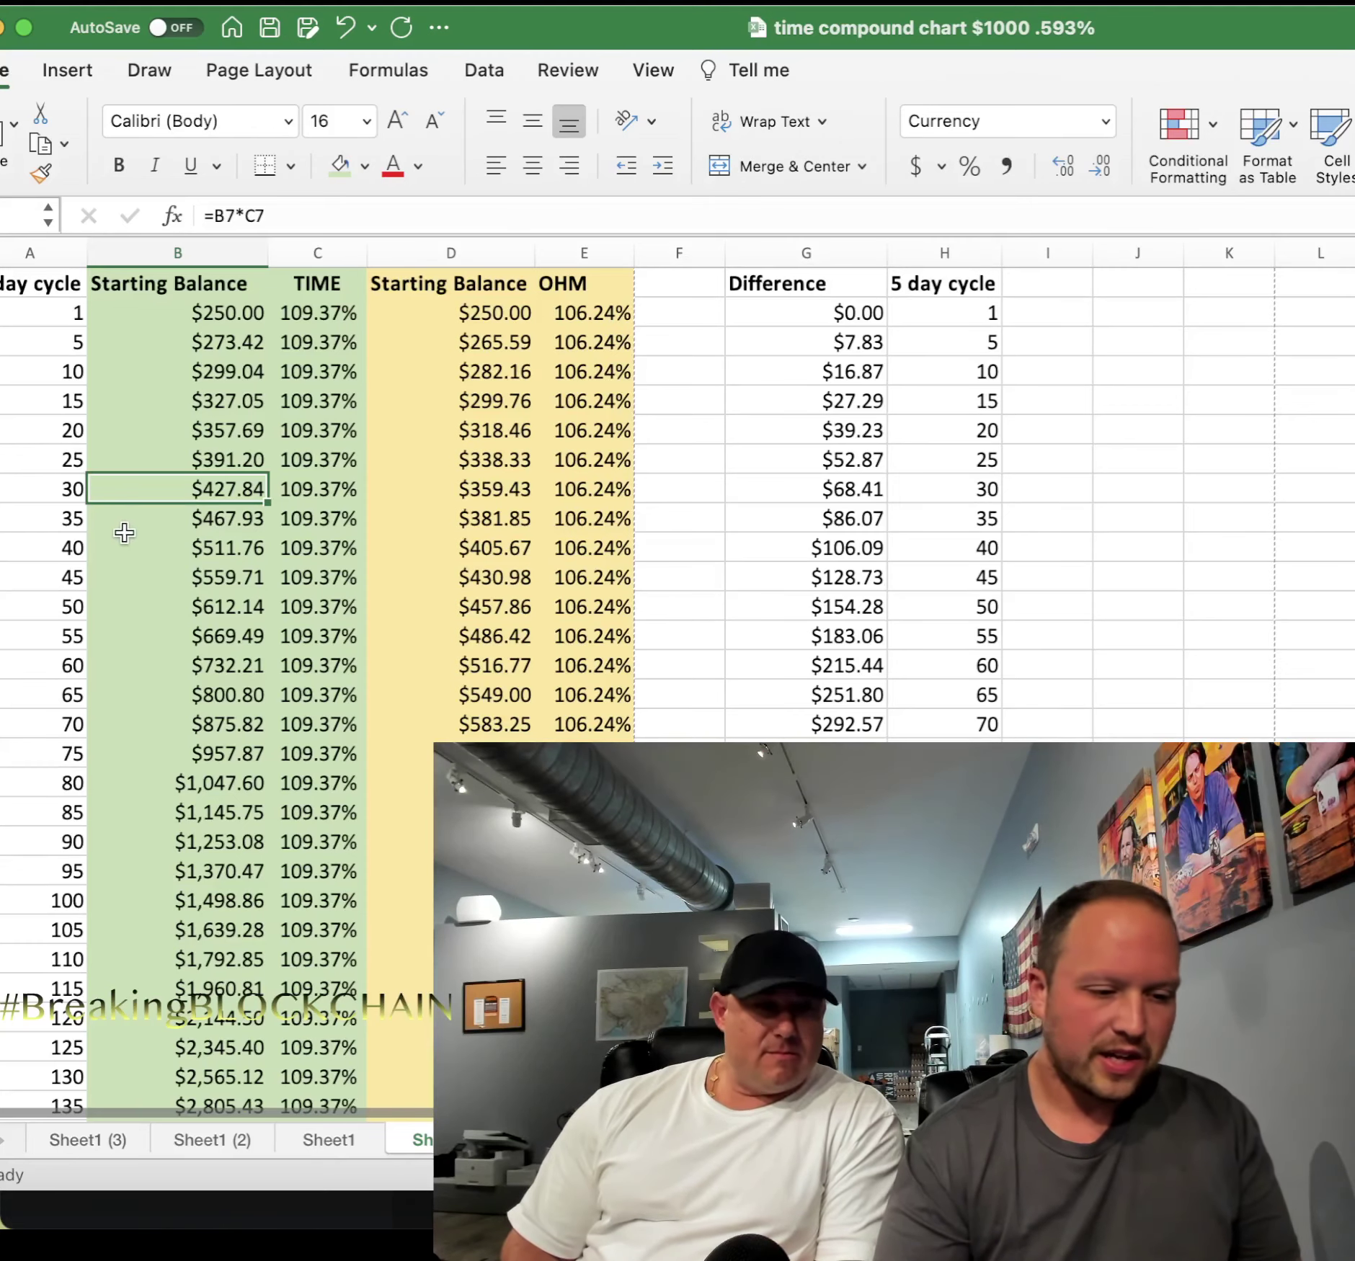
pyautogui.click(189, 669)
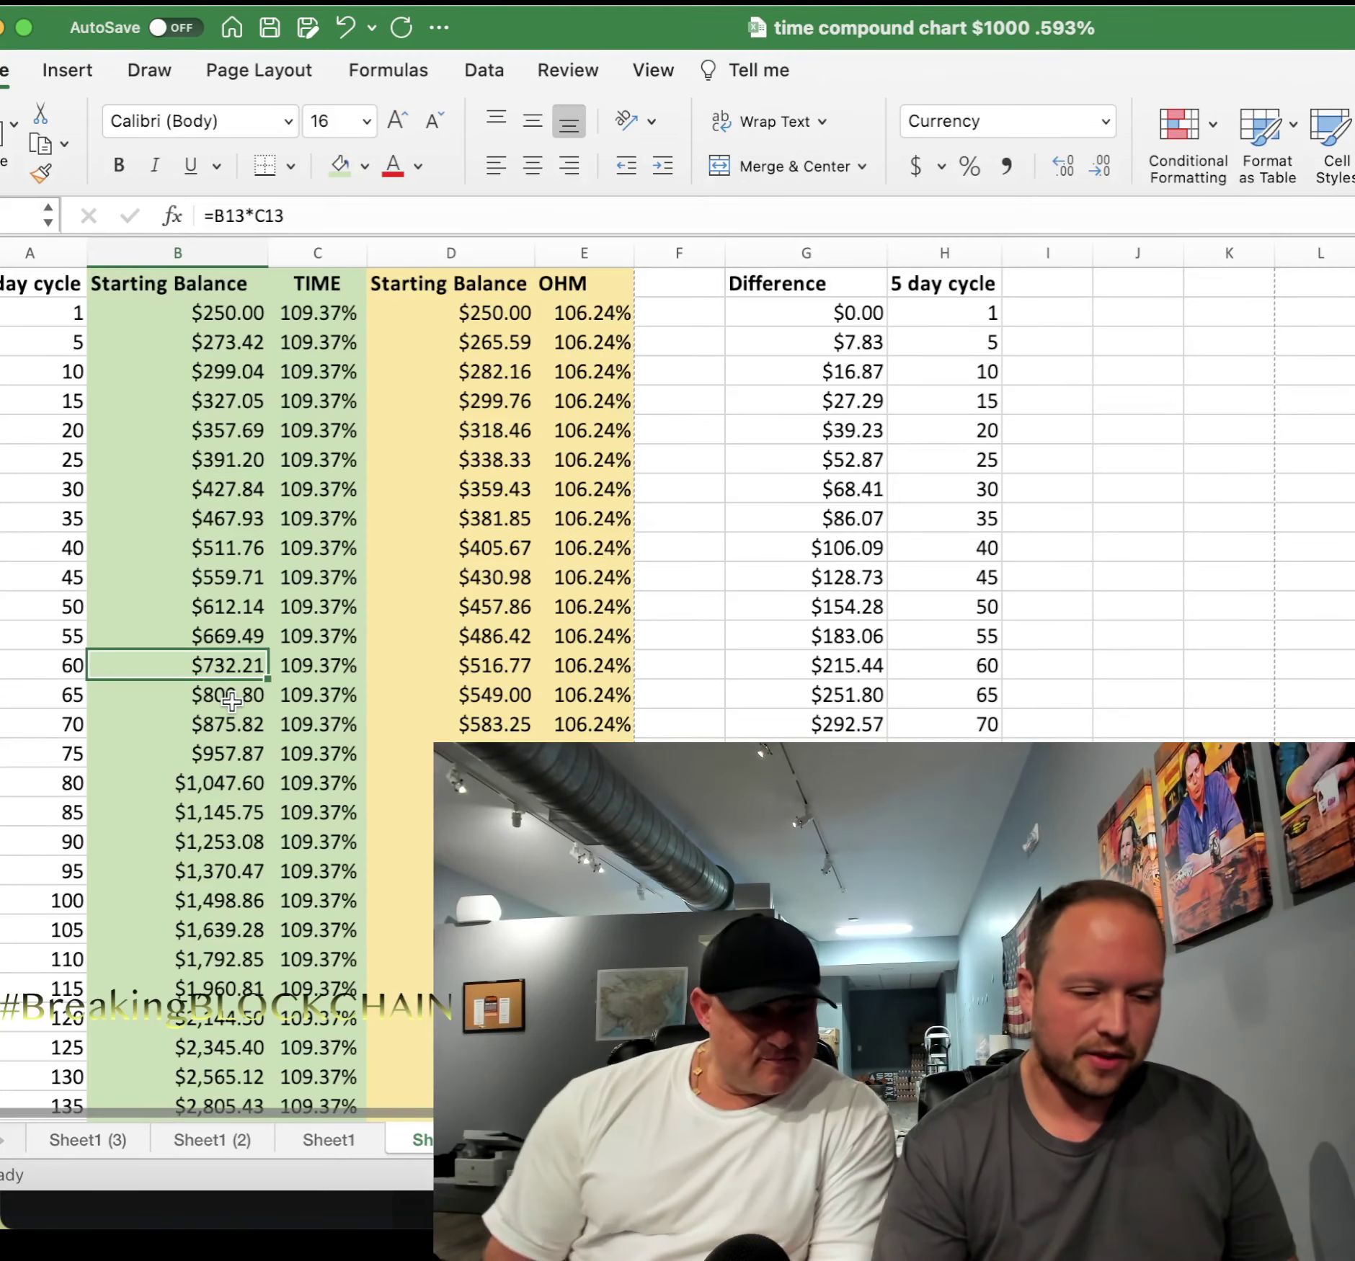
pyautogui.click(238, 855)
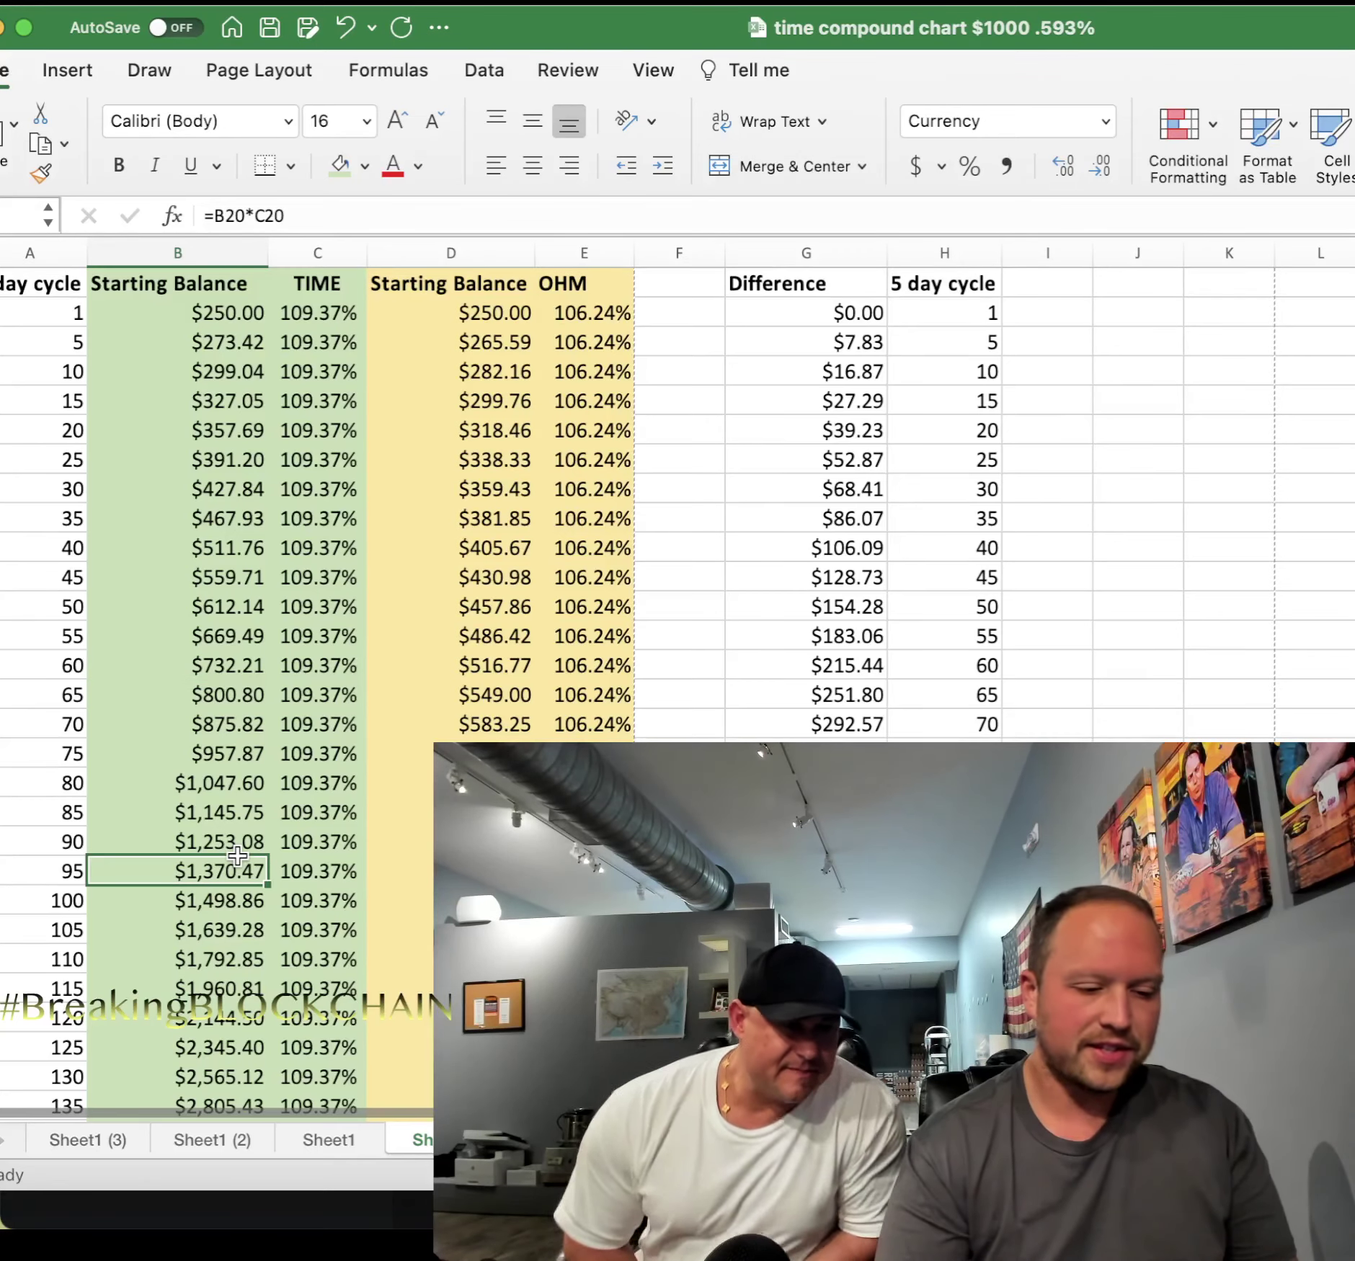
pyautogui.click(239, 846)
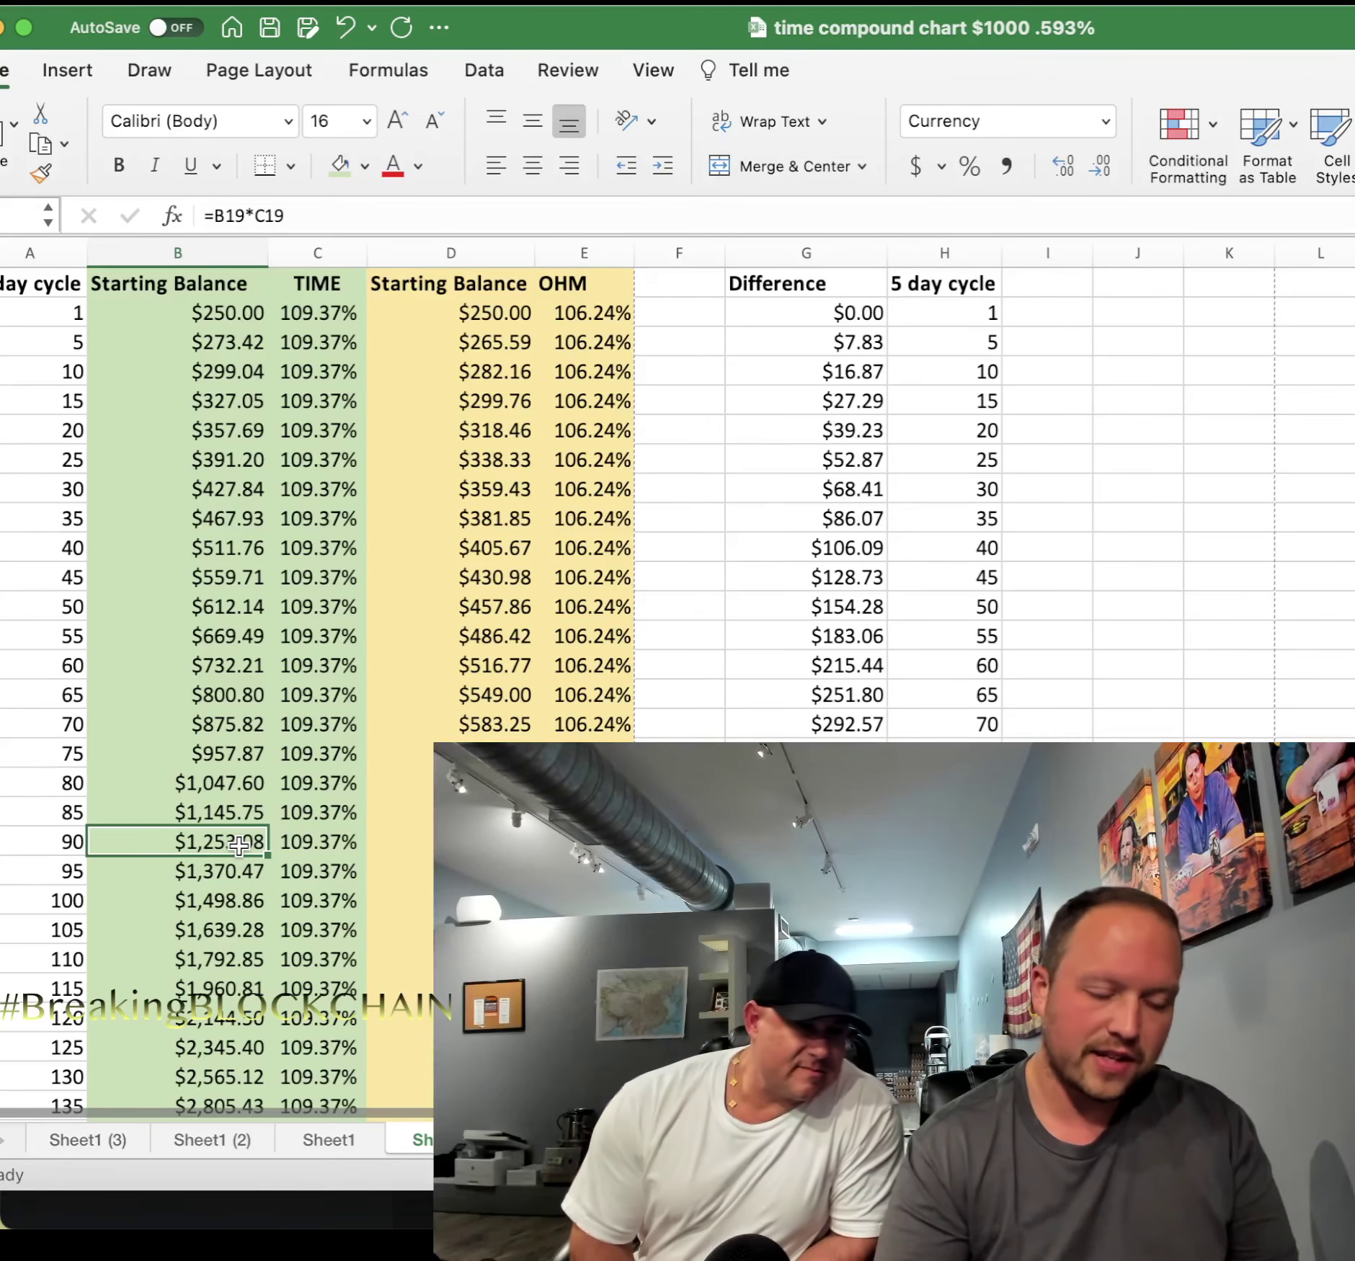
pyautogui.scroll(-5, 239, 846)
pyautogui.scroll(-2, 239, 846)
pyautogui.scroll(-8, 239, 846)
pyautogui.scroll(-7, 240, 846)
pyautogui.scroll(-4, 239, 846)
pyautogui.scroll(-3, 239, 846)
pyautogui.scroll(-6, 239, 846)
pyautogui.scroll(-1, 240, 846)
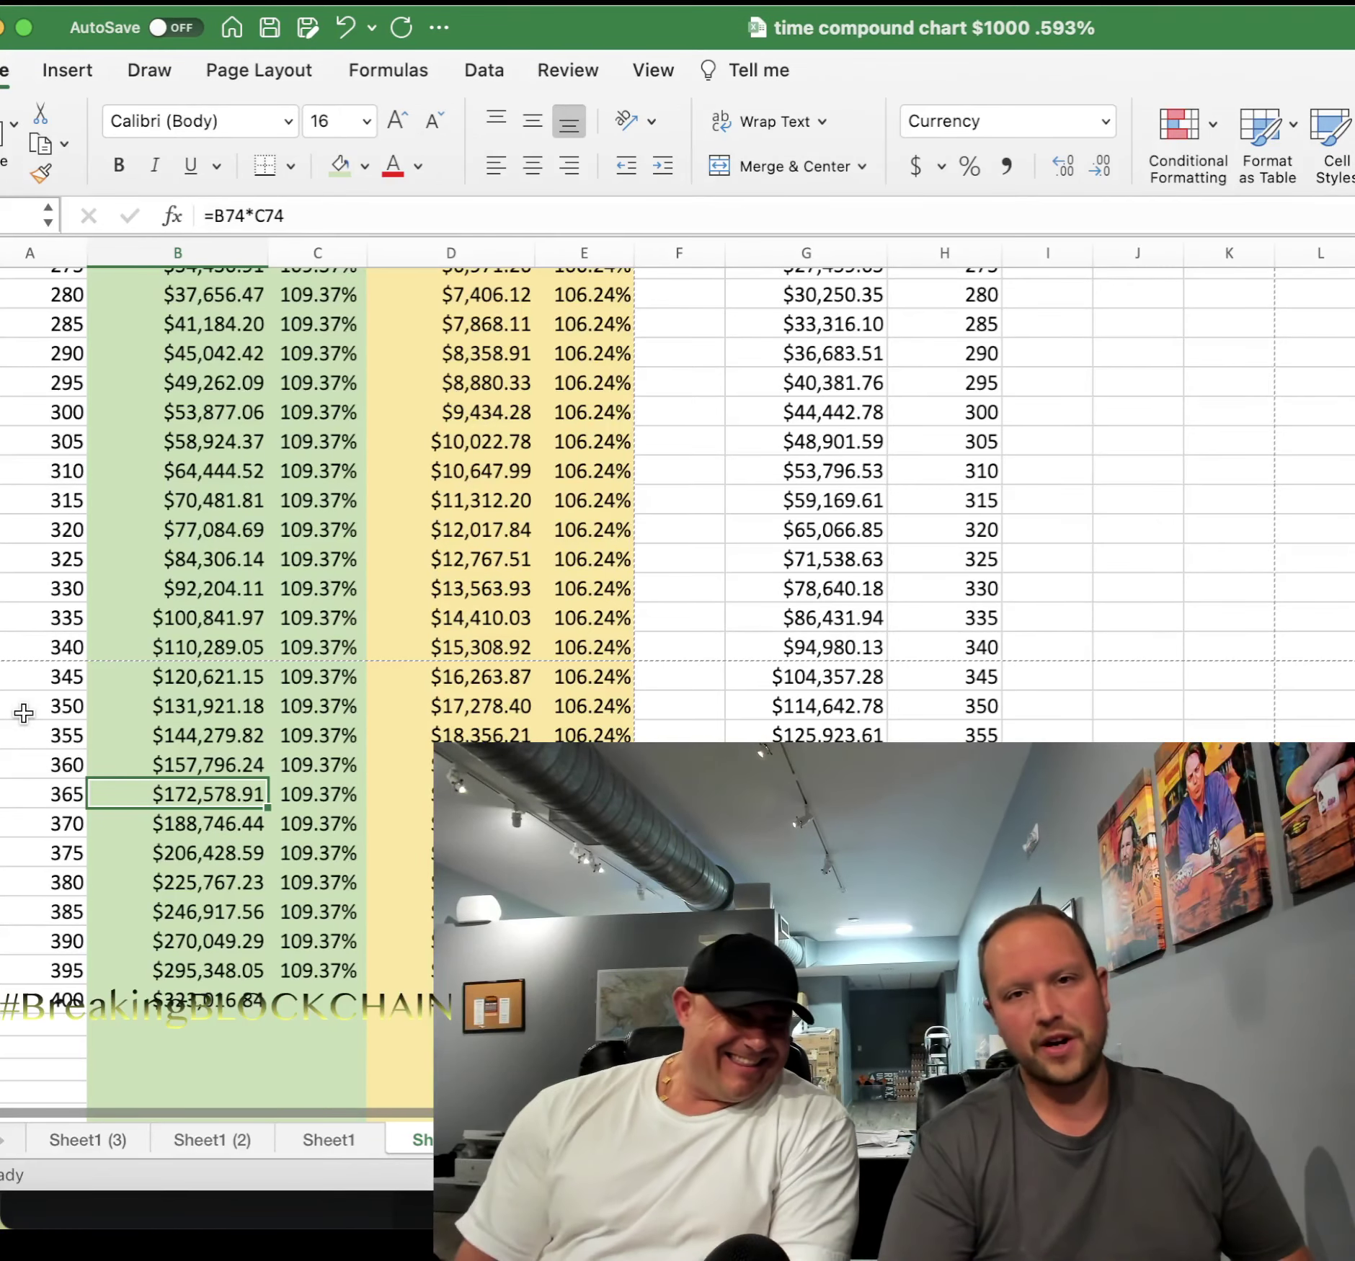
pyautogui.scroll(4, 137, 715)
pyautogui.scroll(-10, 137, 716)
pyautogui.scroll(-2, 138, 714)
pyautogui.scroll(-2, 139, 714)
pyautogui.scroll(1, 139, 710)
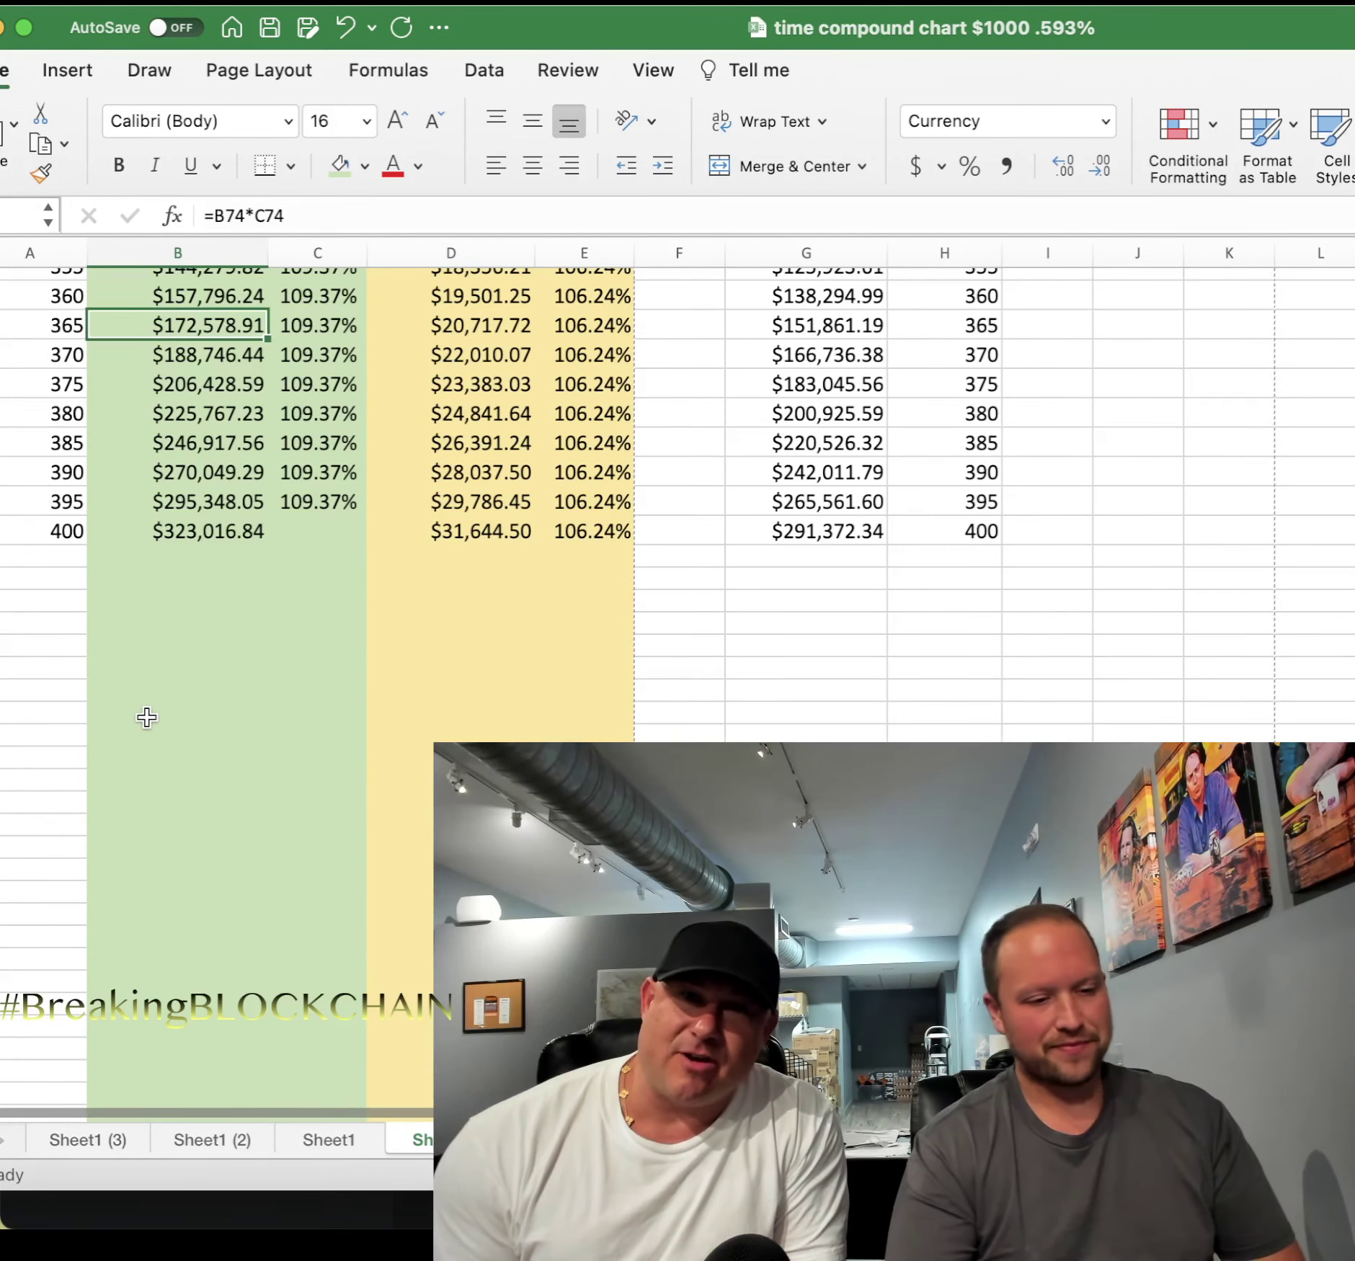
pyautogui.scroll(2, 146, 714)
pyautogui.scroll(1, 147, 715)
pyautogui.moveTo(146, 826); pyautogui.dragTo(146, 714)
pyautogui.scroll(-2, 146, 714)
pyautogui.scroll(2, 118, 620)
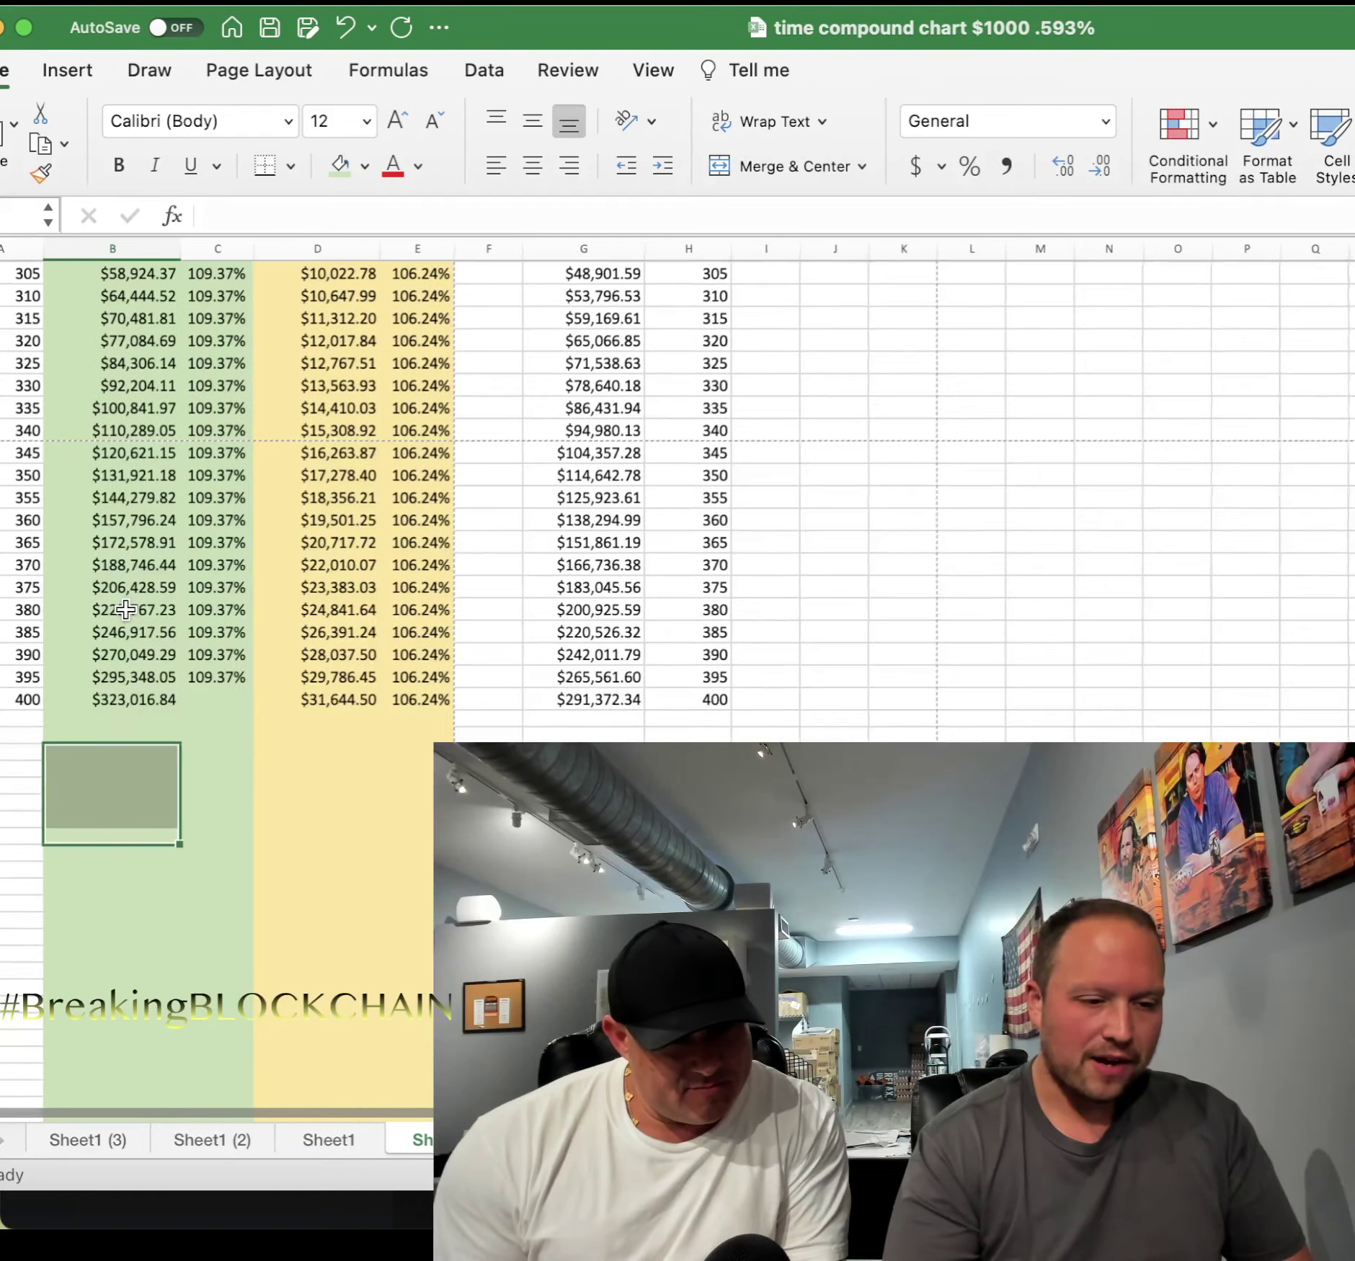
pyautogui.scroll(3, 125, 609)
pyautogui.scroll(-2, 125, 610)
pyautogui.scroll(-2, 127, 614)
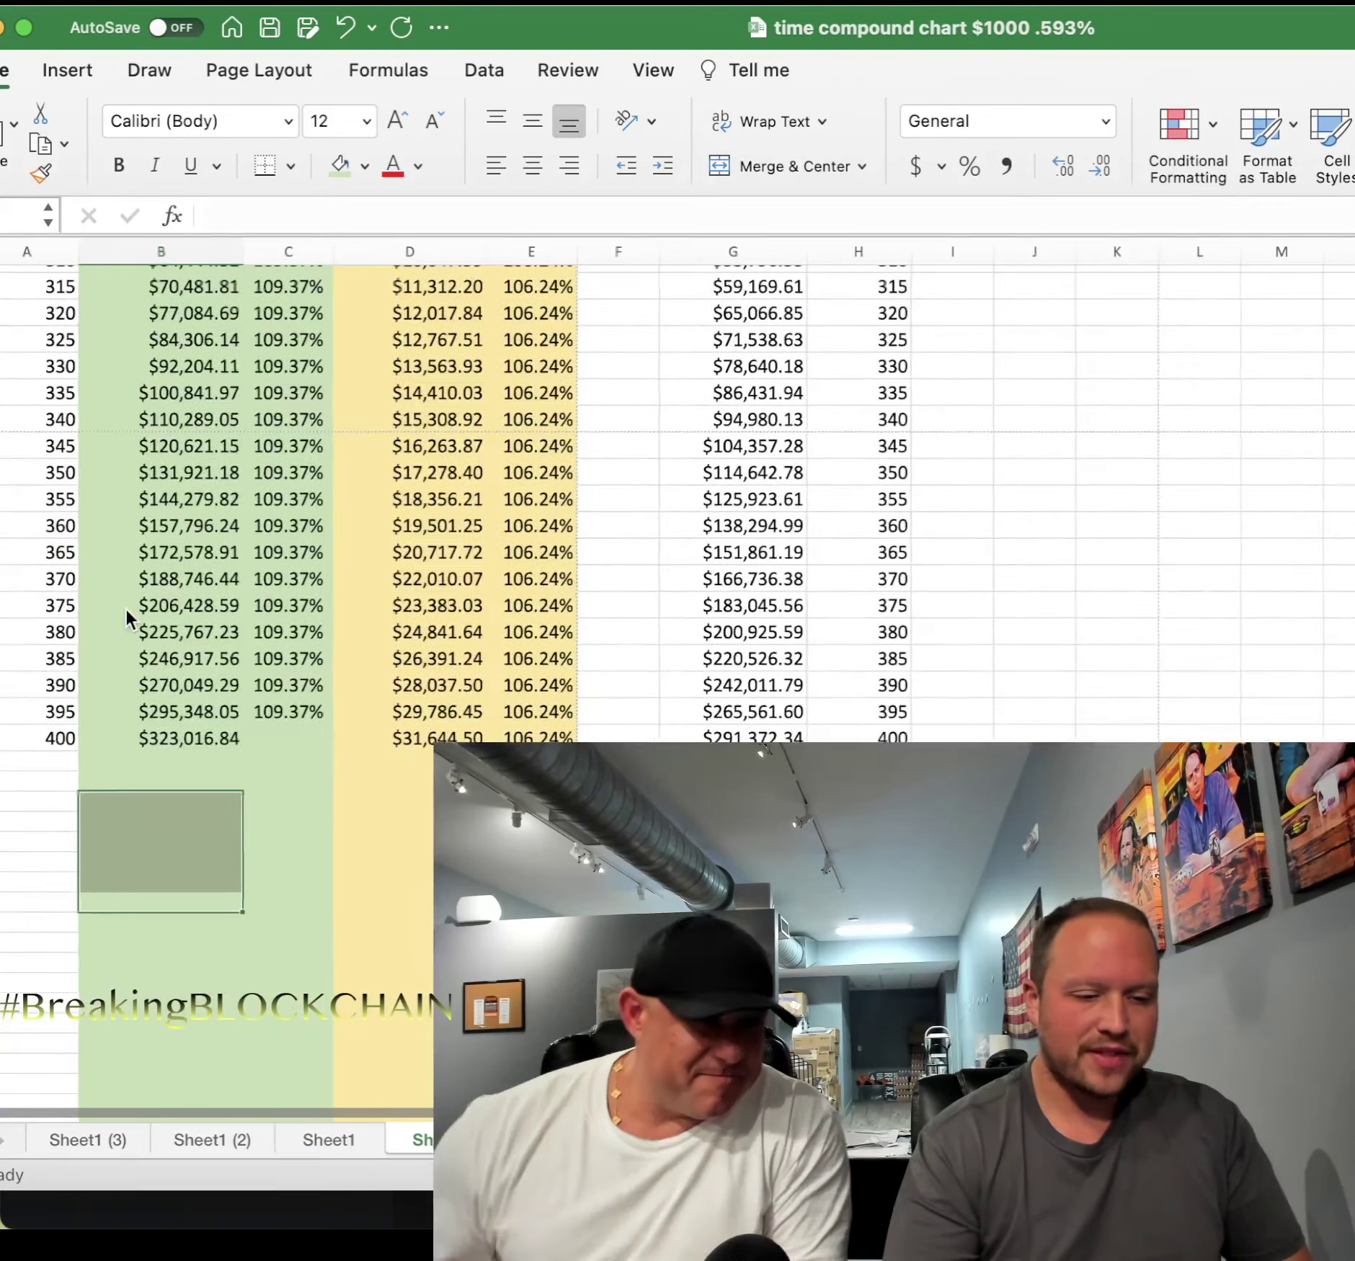
pyautogui.scroll(15, 127, 616)
pyautogui.scroll(3, 129, 620)
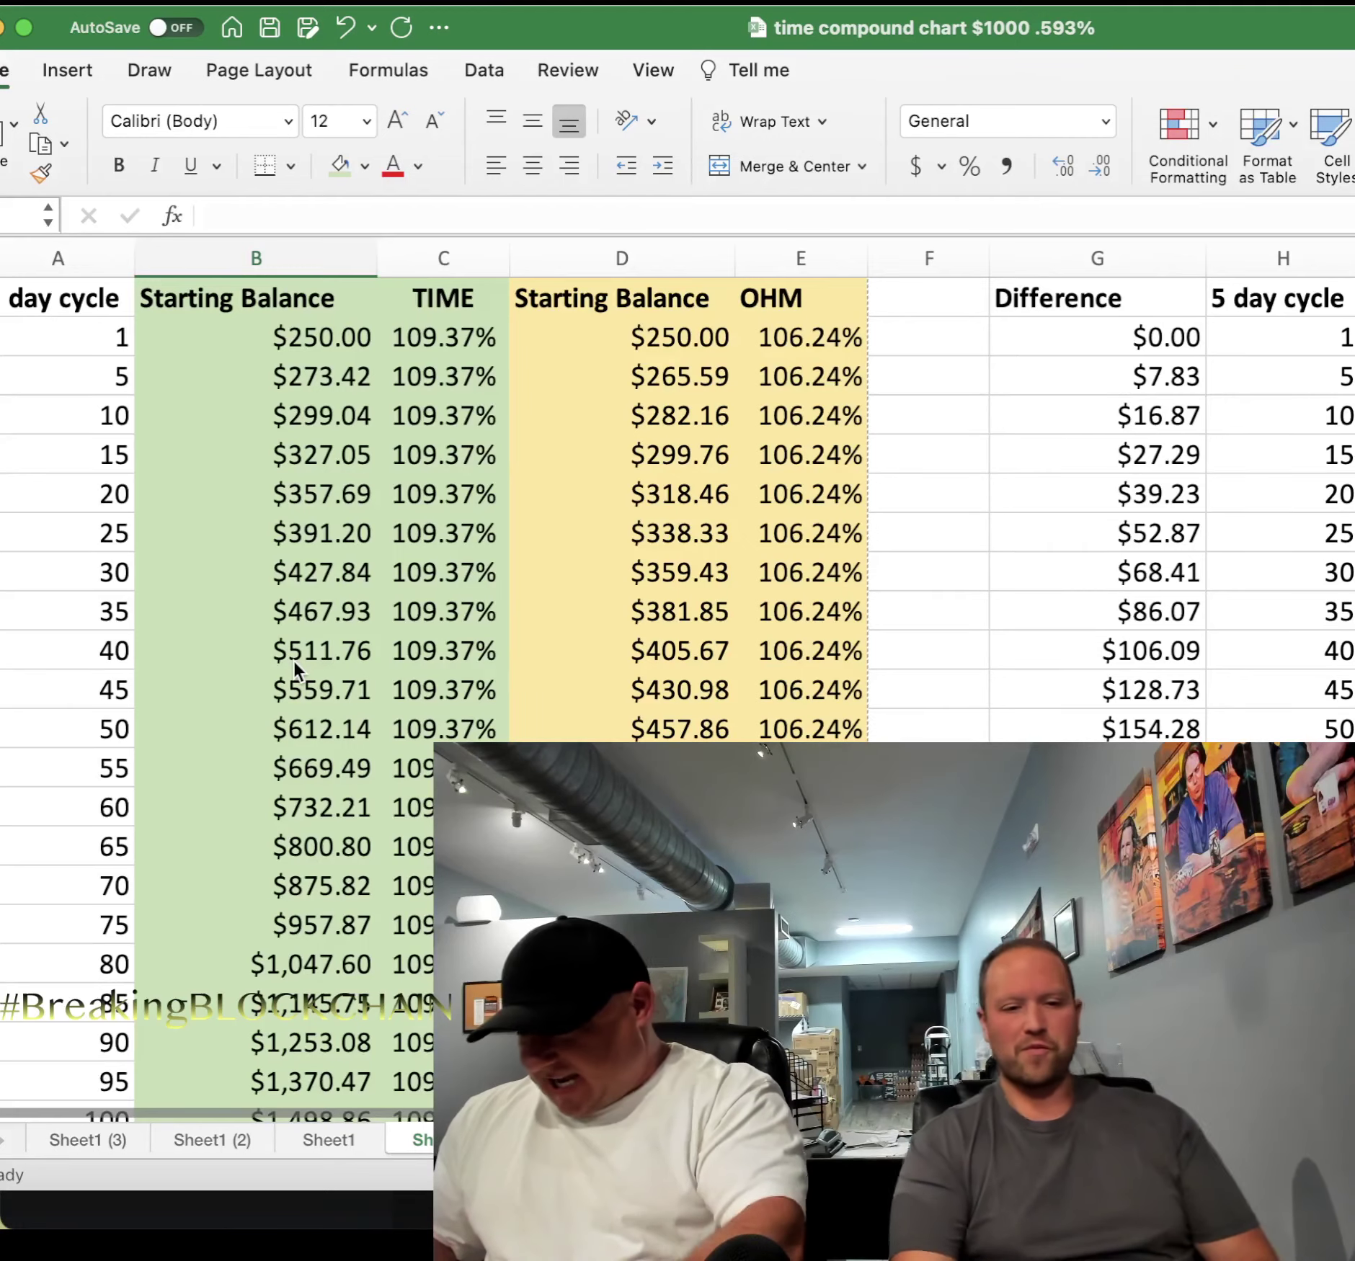
pyautogui.moveTo(50, 23); pyautogui.dragTo(113, 25)
# Minimize the Excel workbook to bring back Wonderland's TIME staking page in Firefox
pyautogui.click(60, 27)
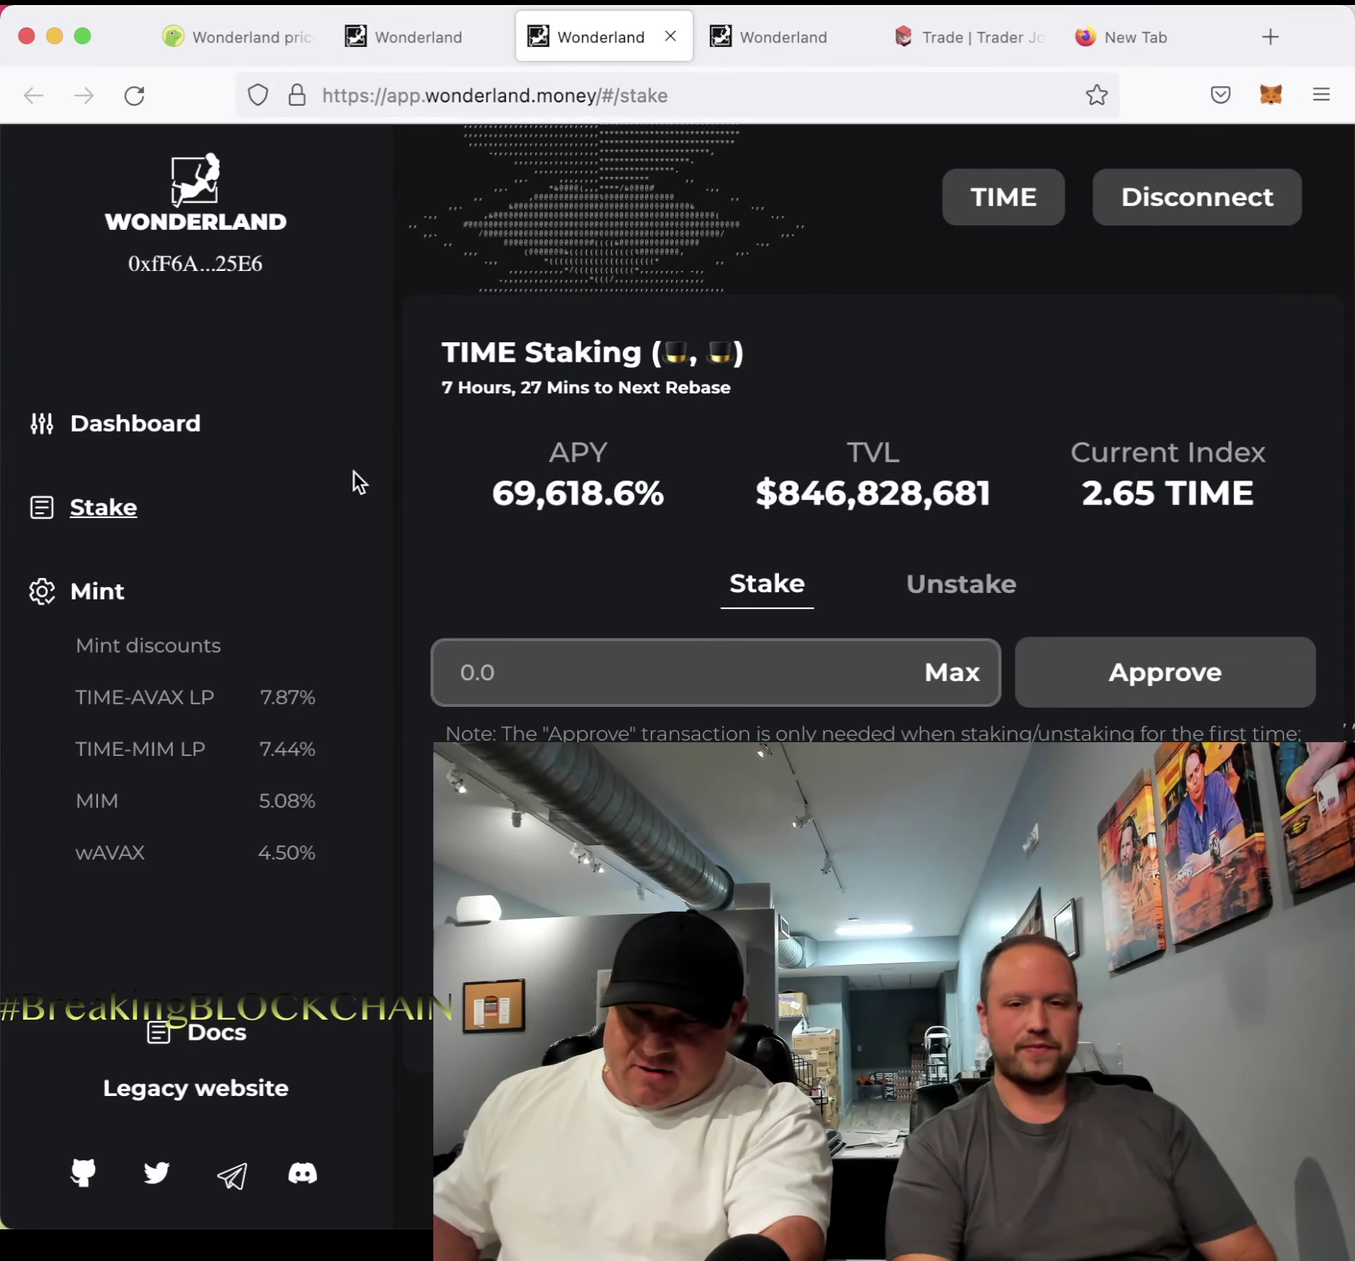